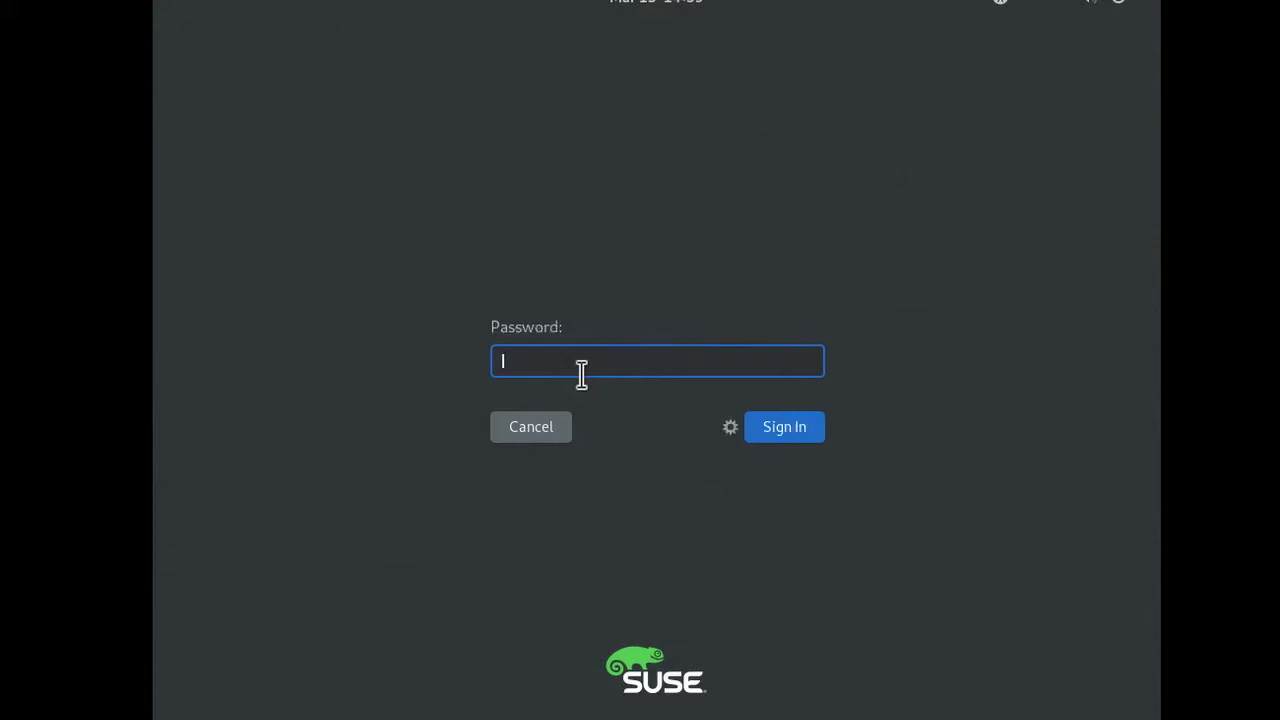
Sign in at the GNOME login screen with the account password.
text(*)
key(Return)
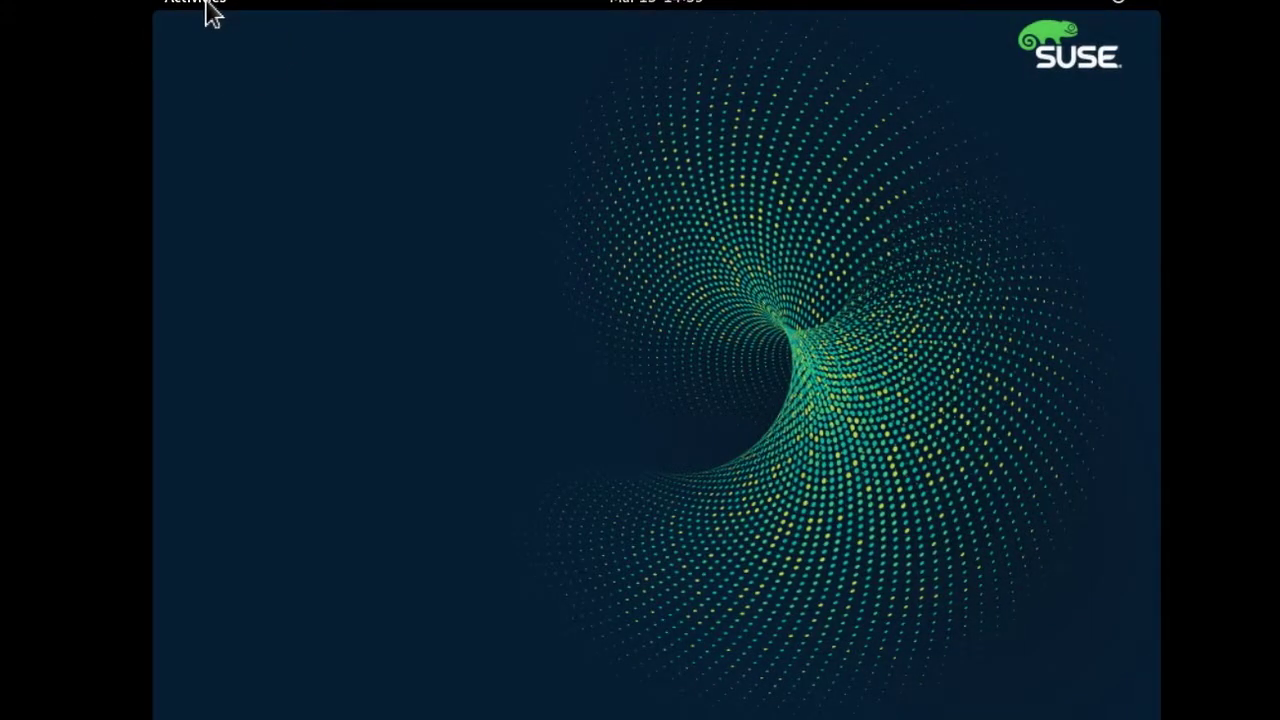
Pin YaST to the GNOME favorites dock from the application grid.
click(200, 6)
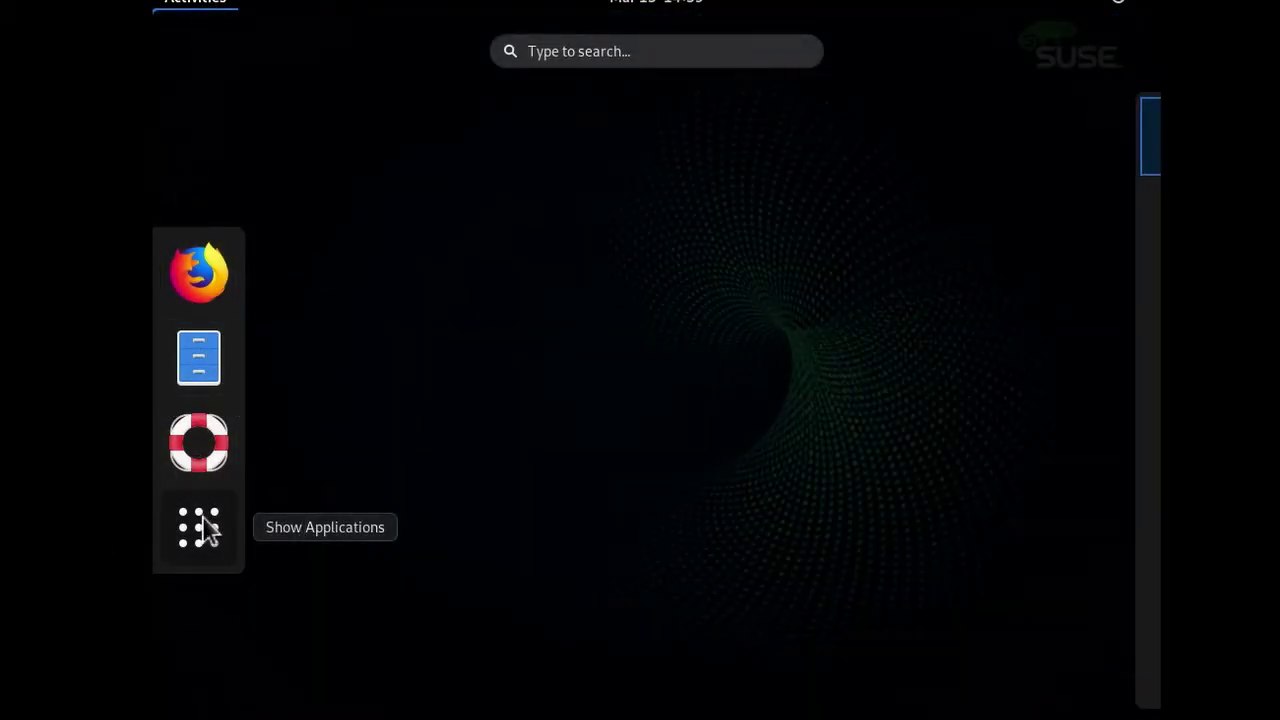
key(super+a)
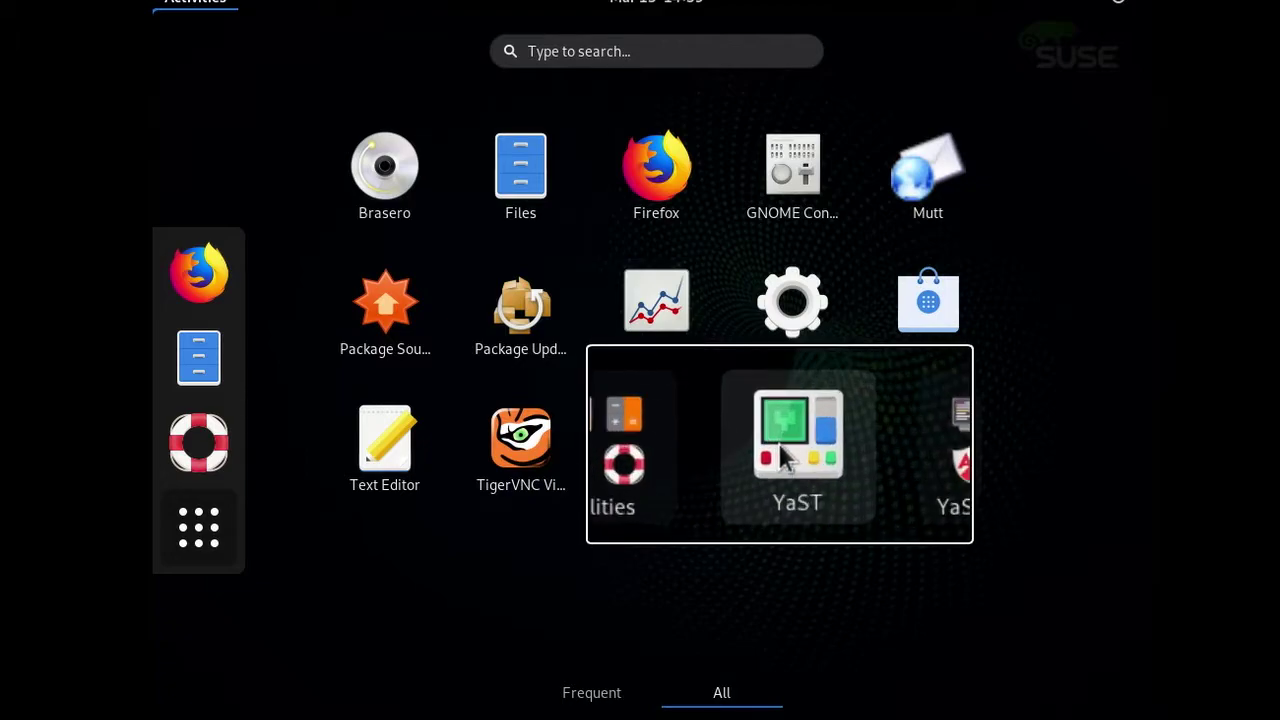
right_click(783, 452)
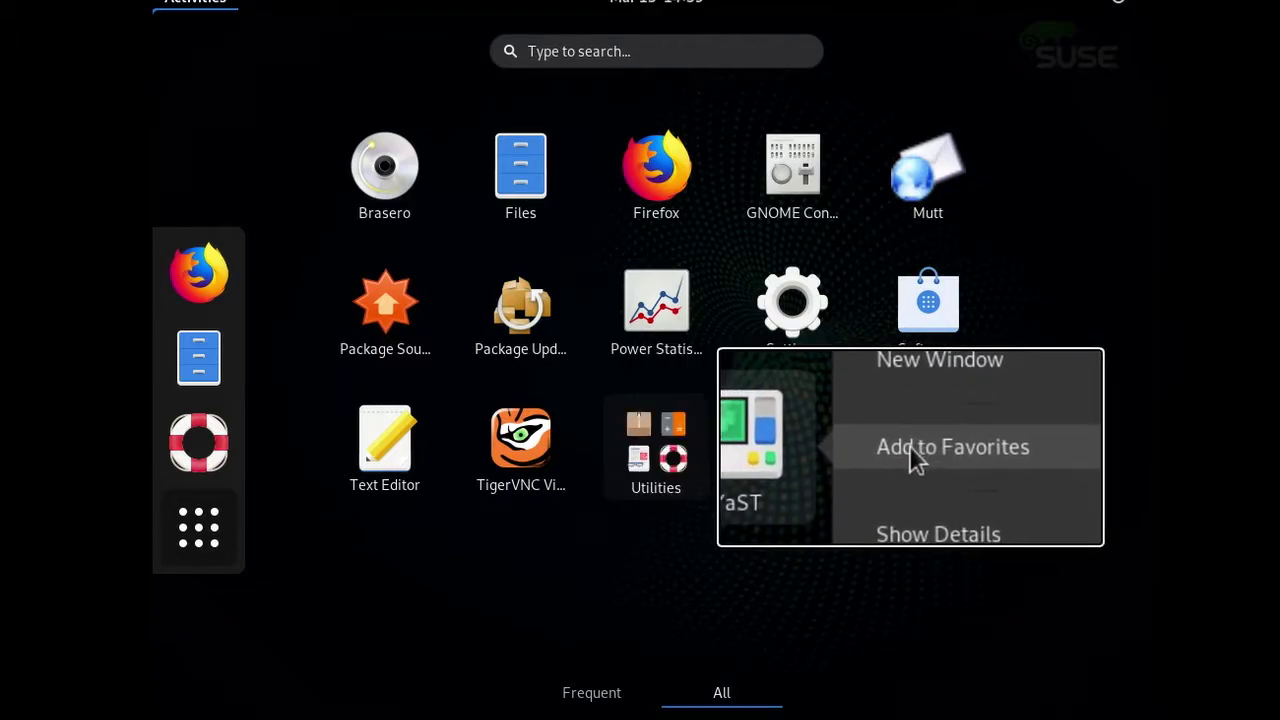
click(907, 452)
Pin Terminal from Utilities to the favorites dock and launch it from the dock.
click(665, 450)
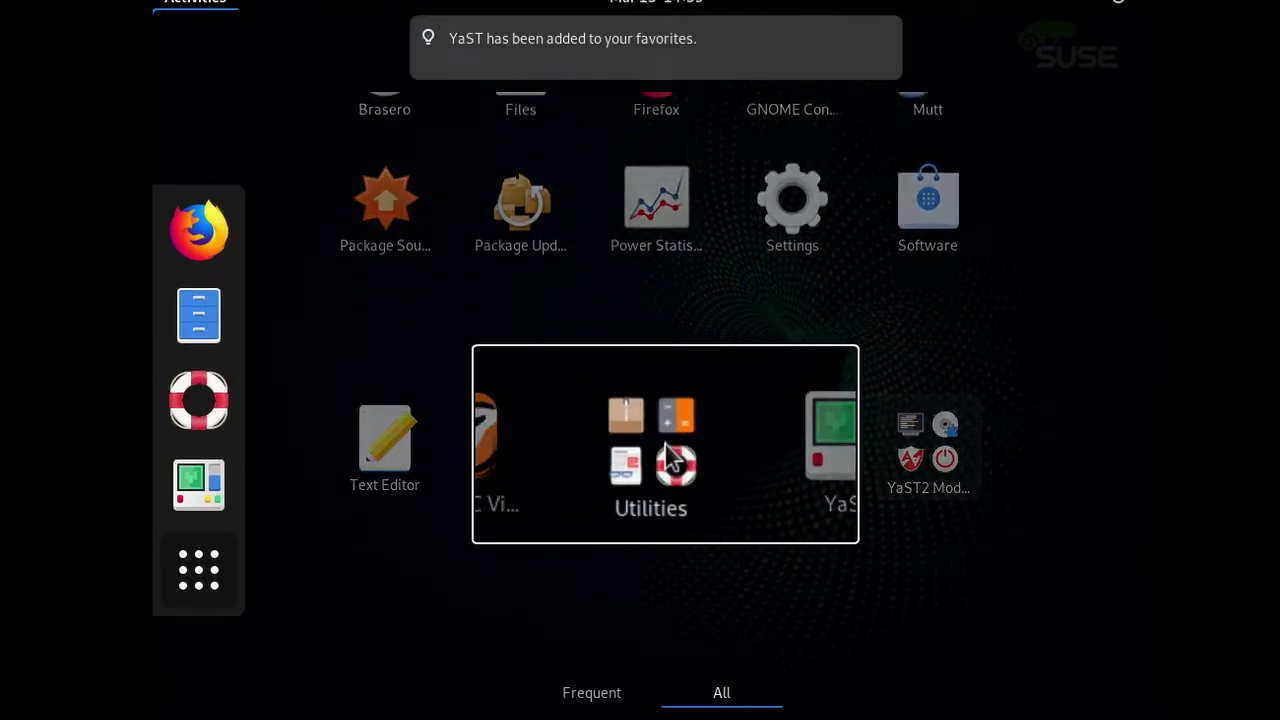
right_click(390, 315)
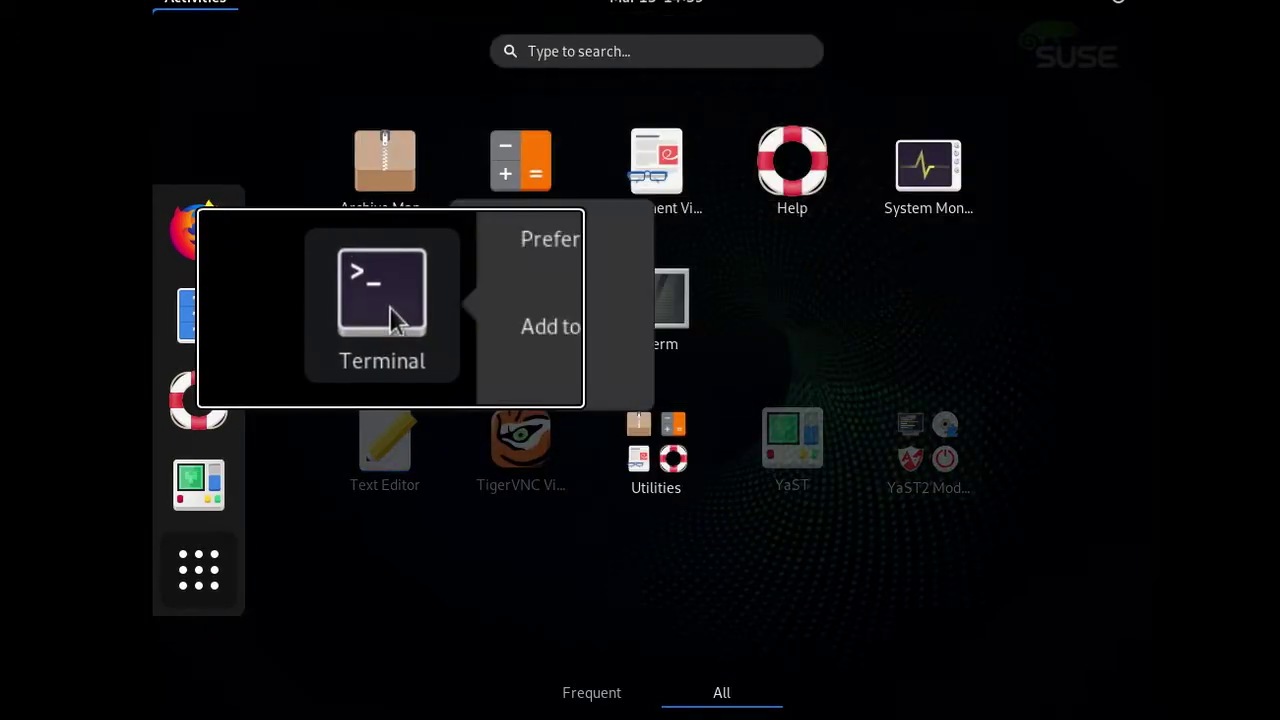
click(522, 334)
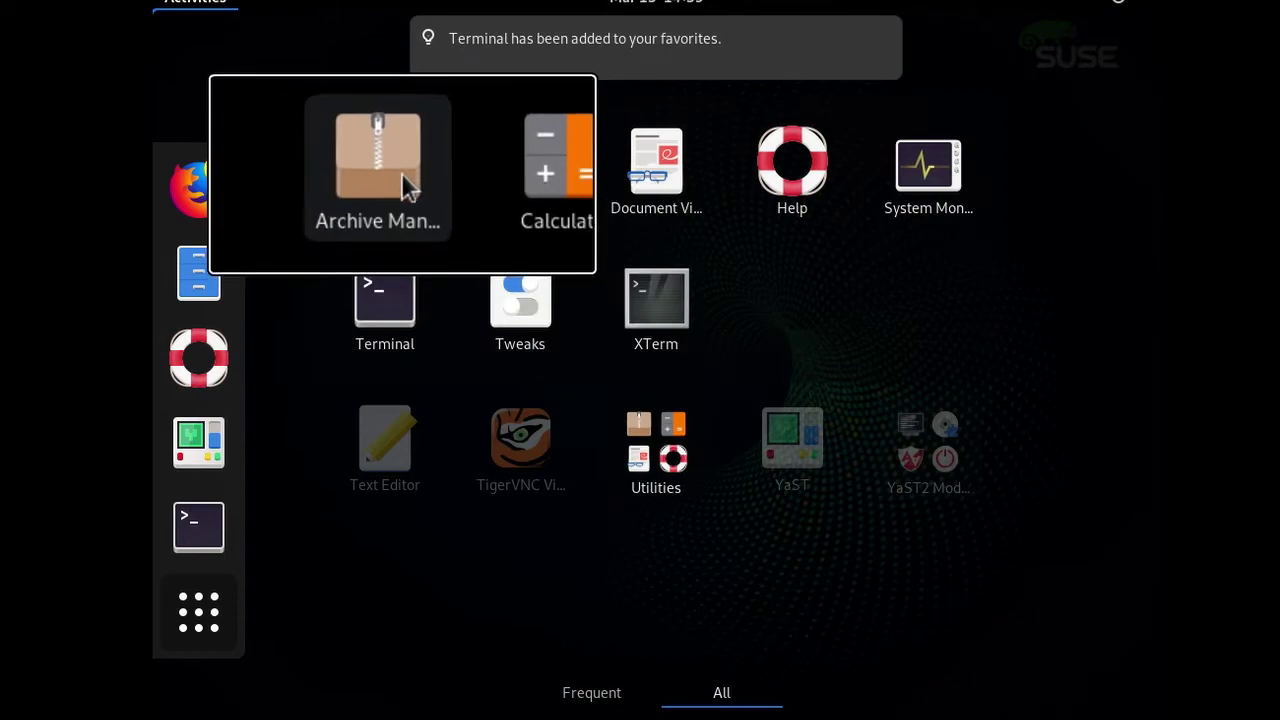
click(229, 508)
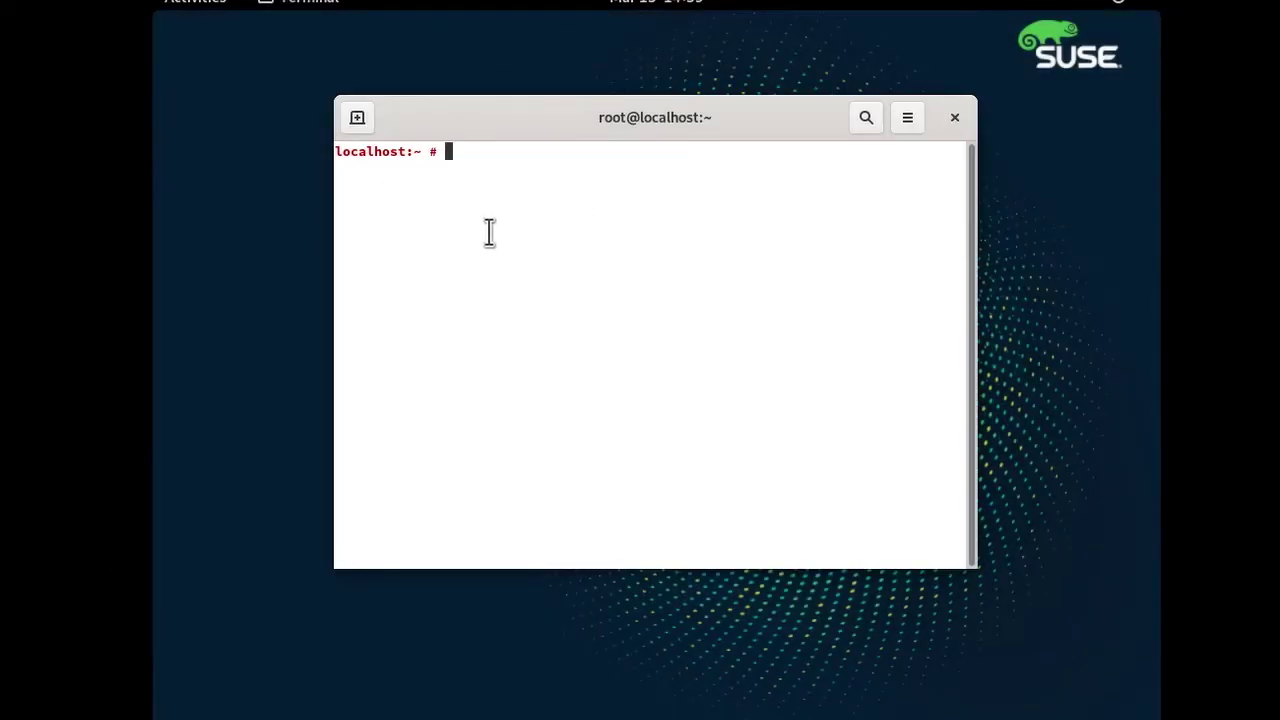
Start the graphical Control Center with 'yast2 &', then text-mode YaST with 'yast'.
text(yast2 )
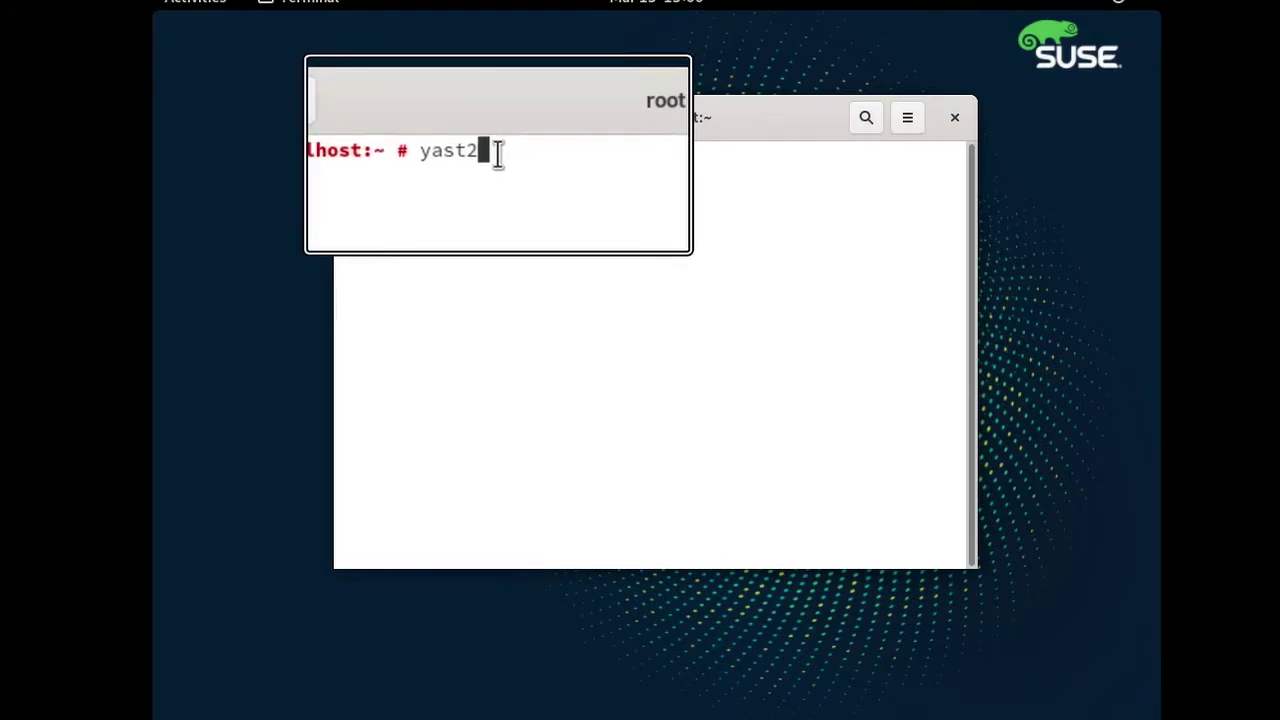
text(&)
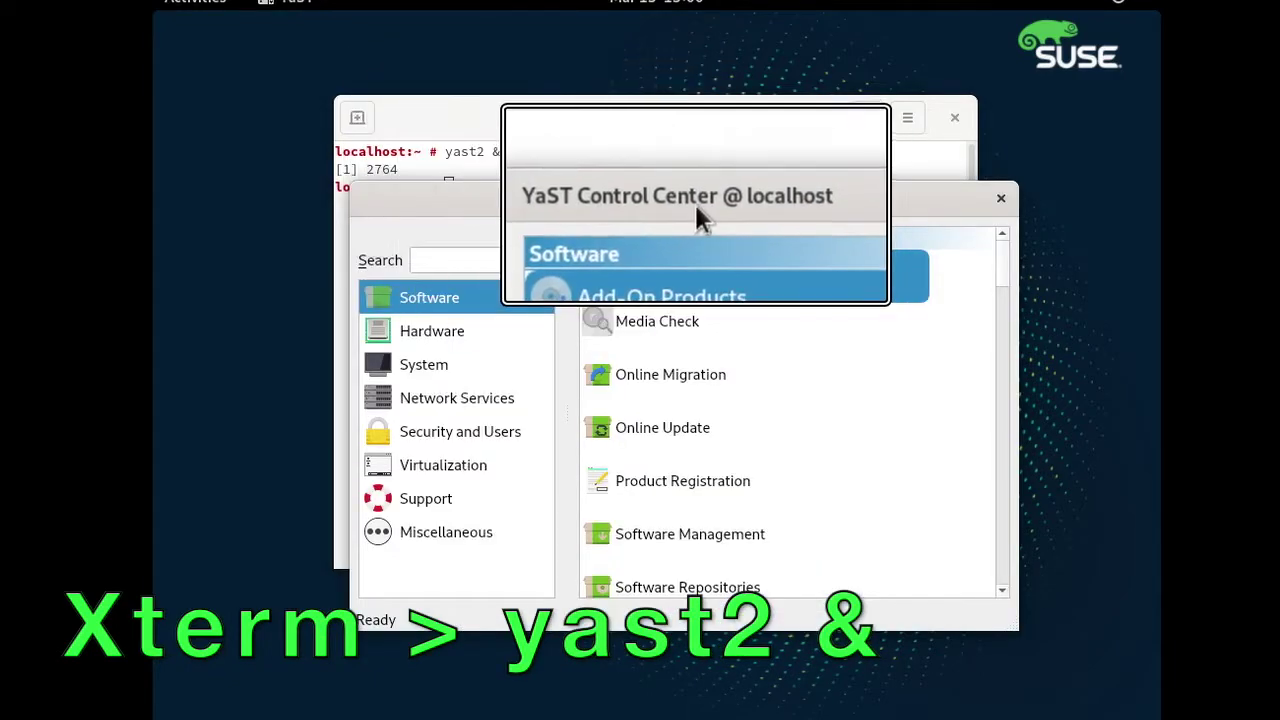
click(686, 118)
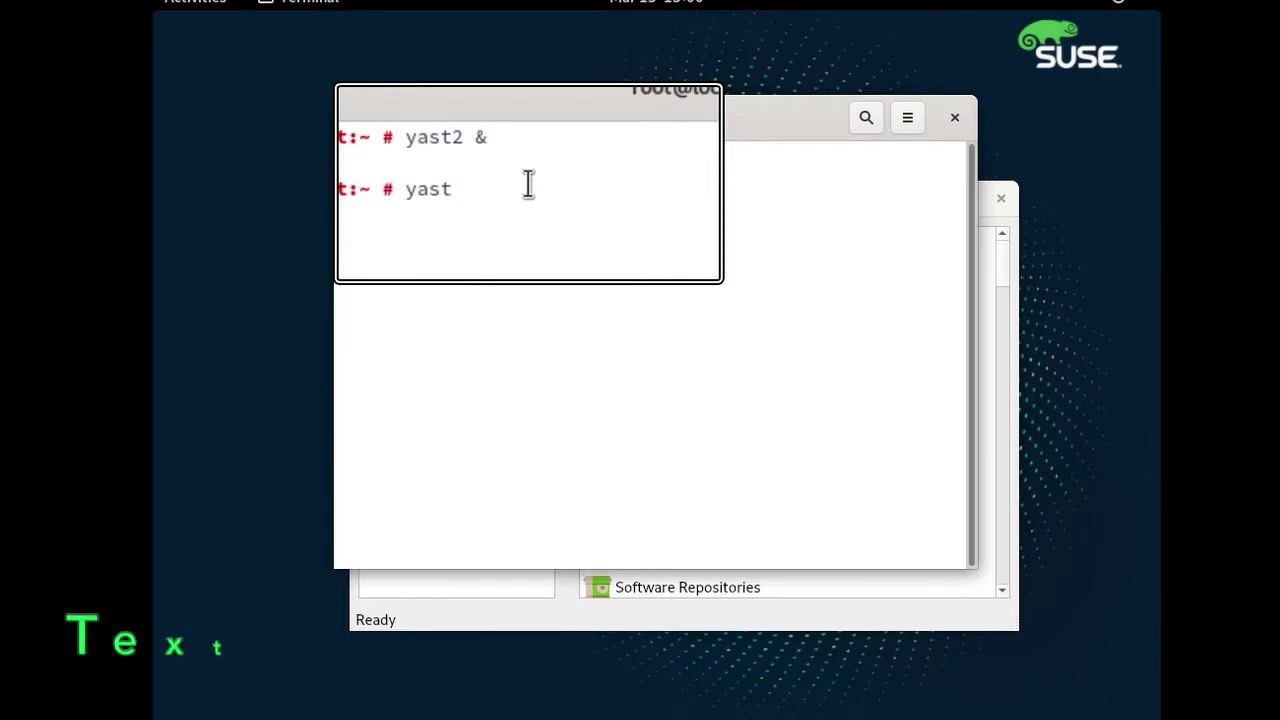
text(yast)
key(Return)
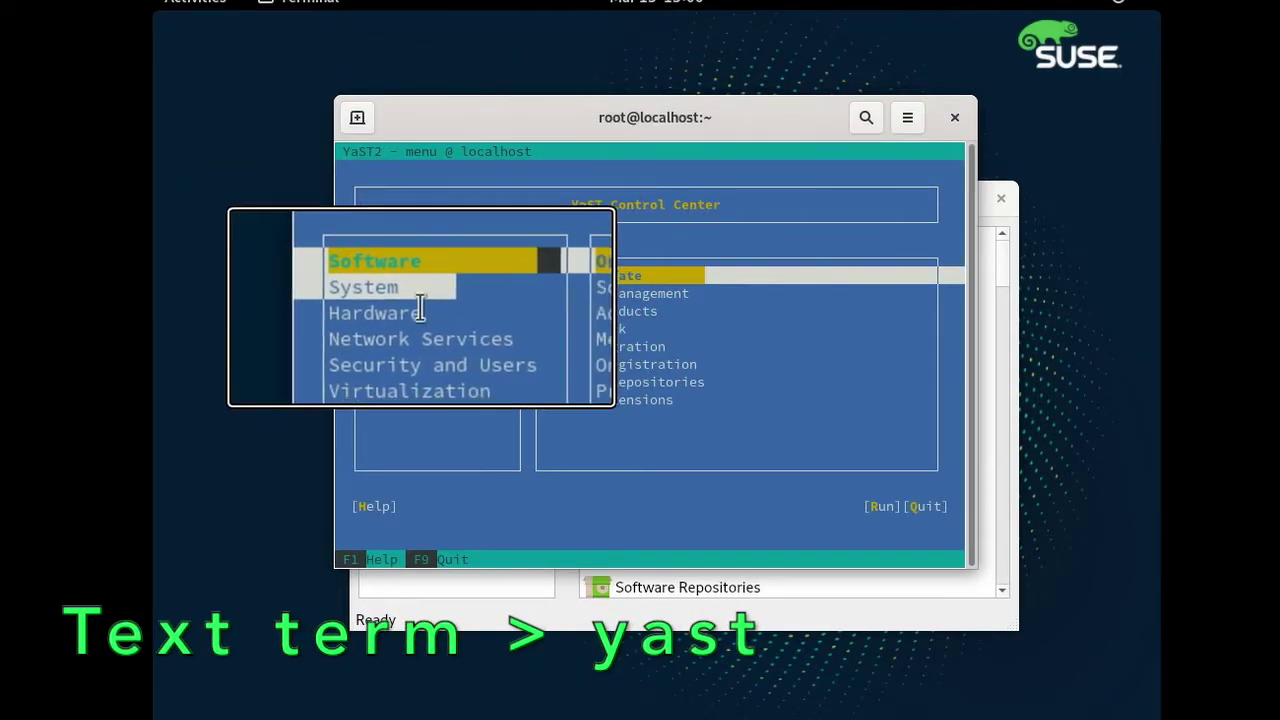
drag(421, 308, 338, 312)
drag(485, 331, 391, 317)
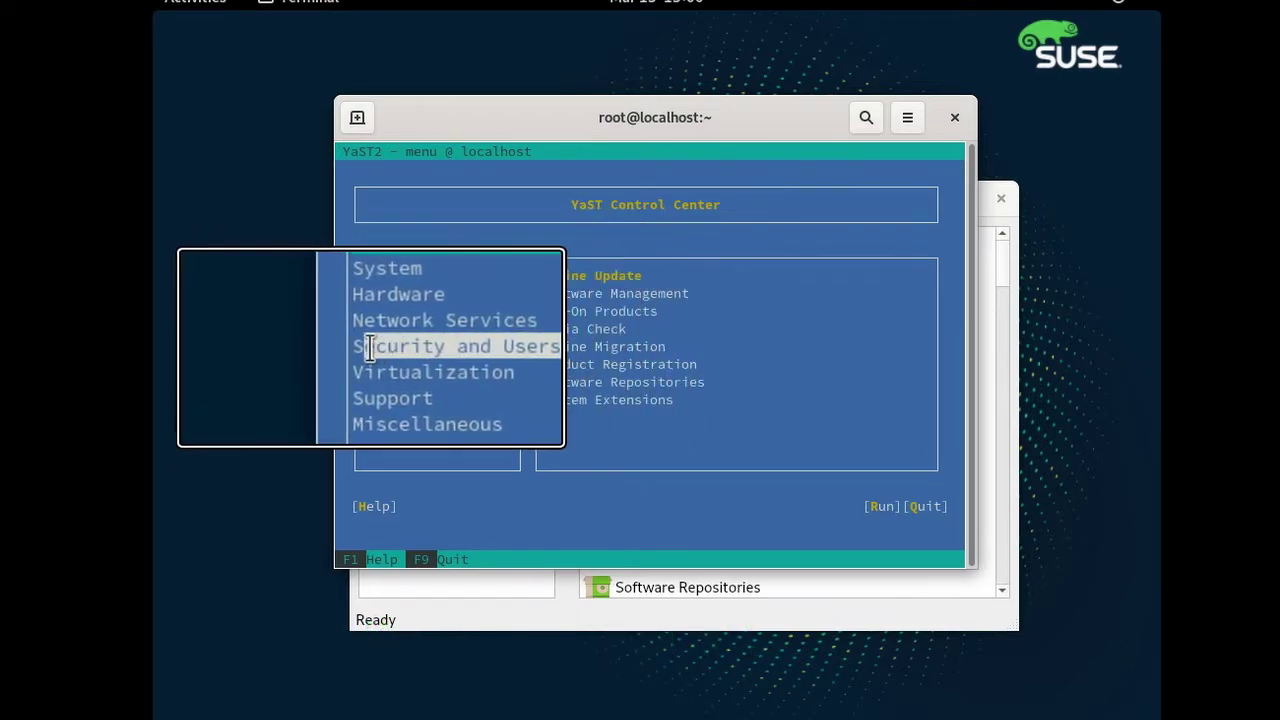
drag(369, 364, 461, 364)
Quit text-mode YaST, then move the Control Center up-left and enlarge it.
click(479, 617)
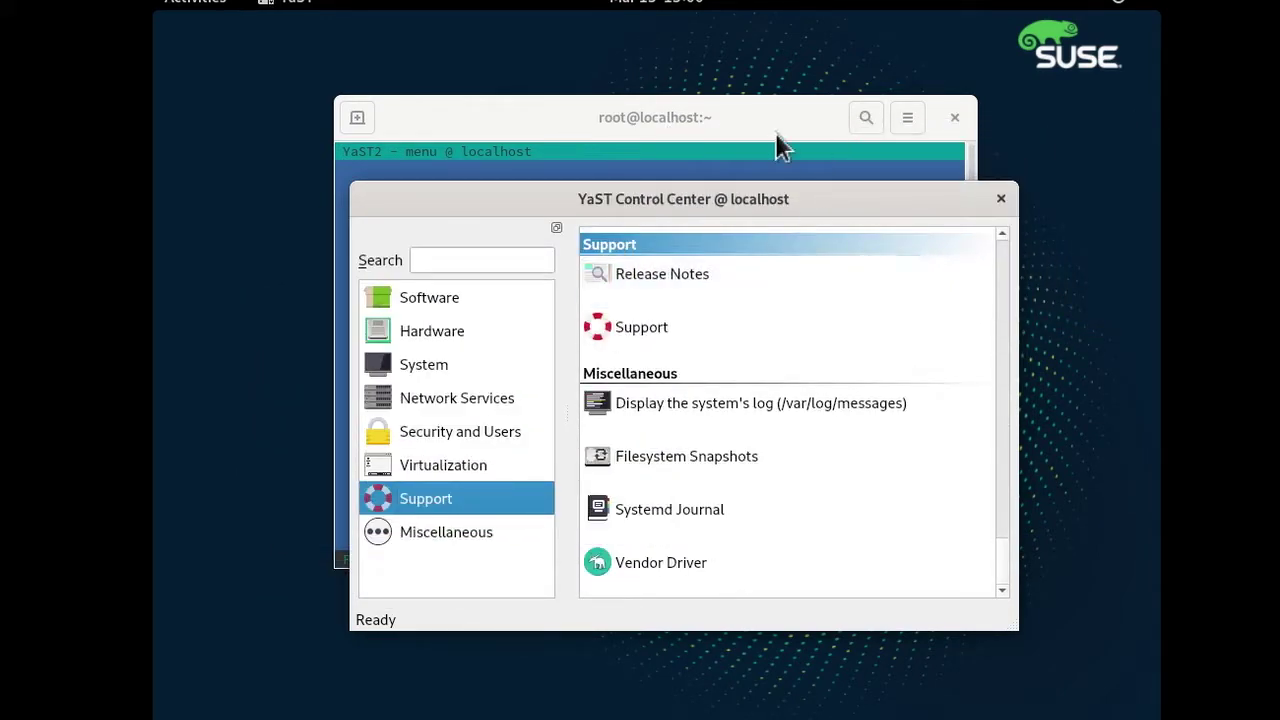
click(783, 130)
key(Tab)
key(Tab)
key(Tab)
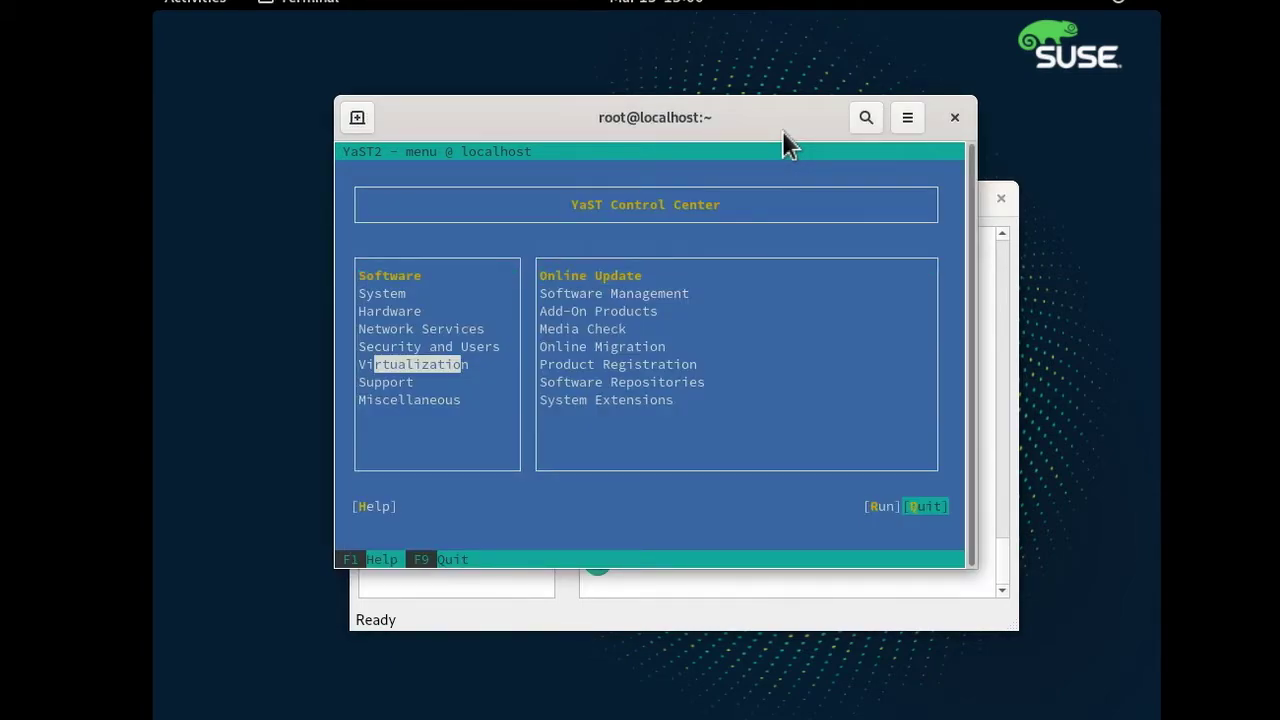
key(Return)
click(708, 602)
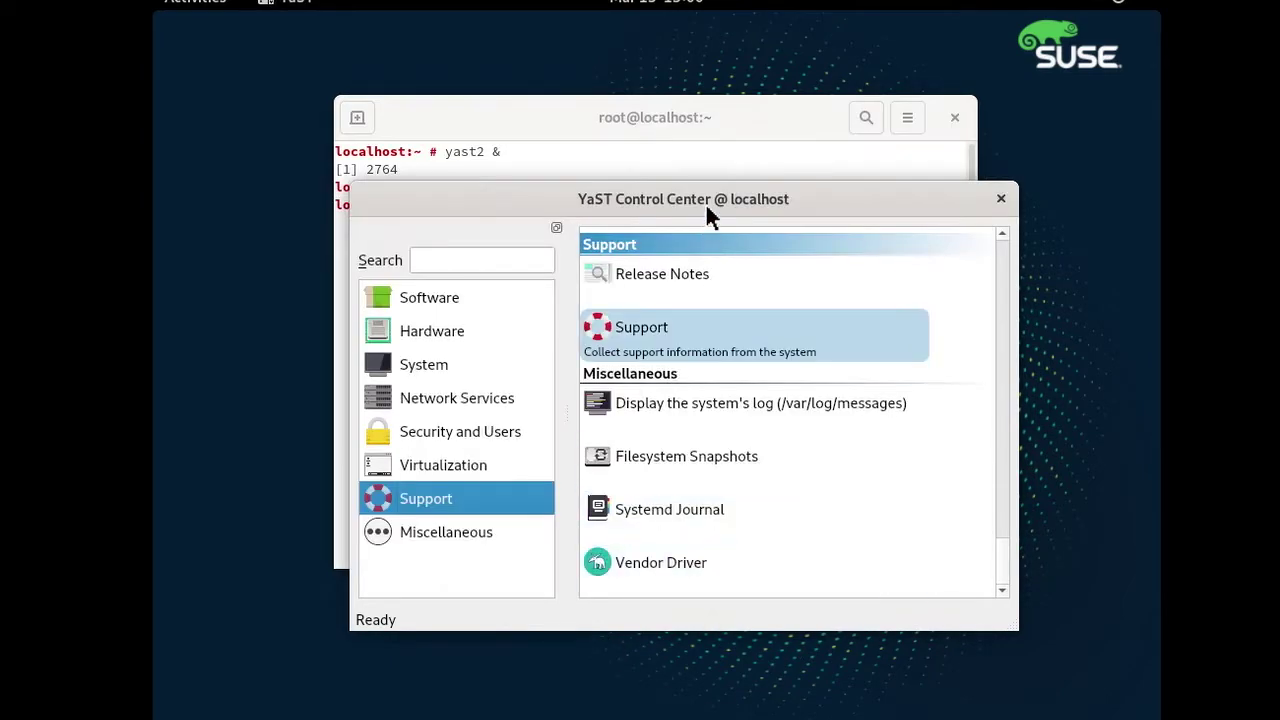
drag(638, 150, 531, 56)
drag(877, 509, 1056, 648)
Open Network Settings from System modules and edit Ethernet Card 0.
click(279, 242)
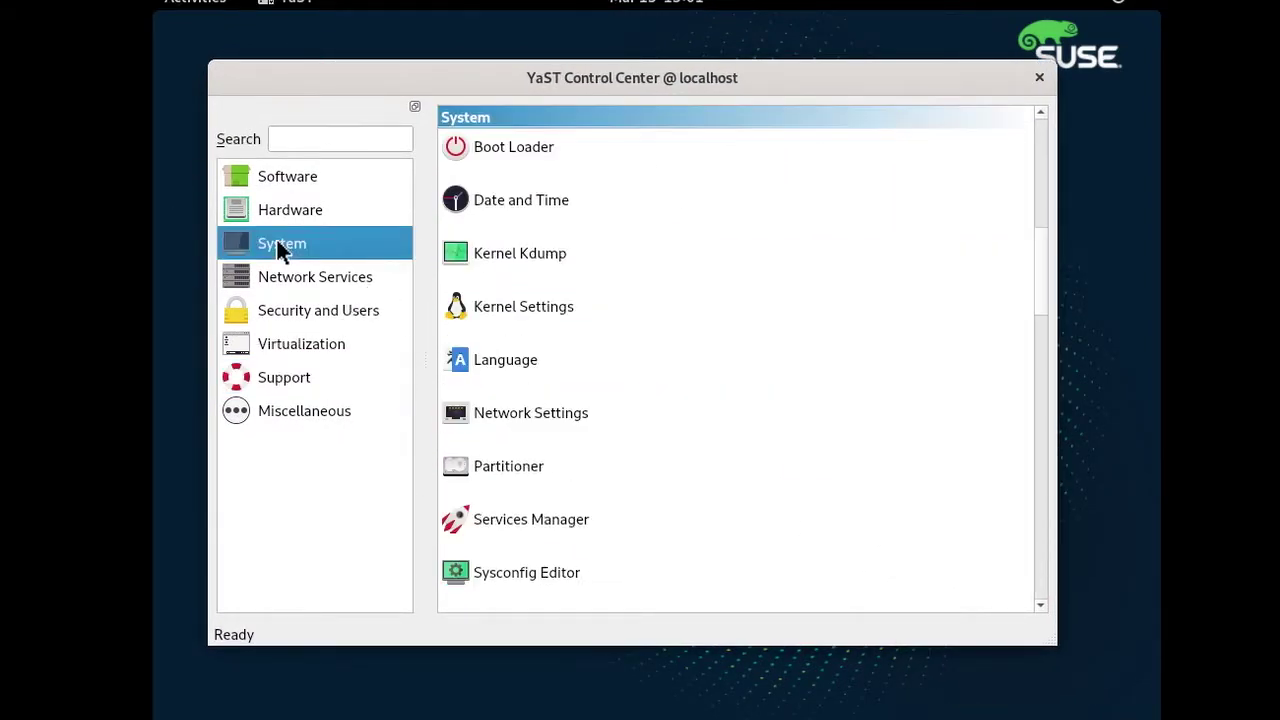
double_click(532, 422)
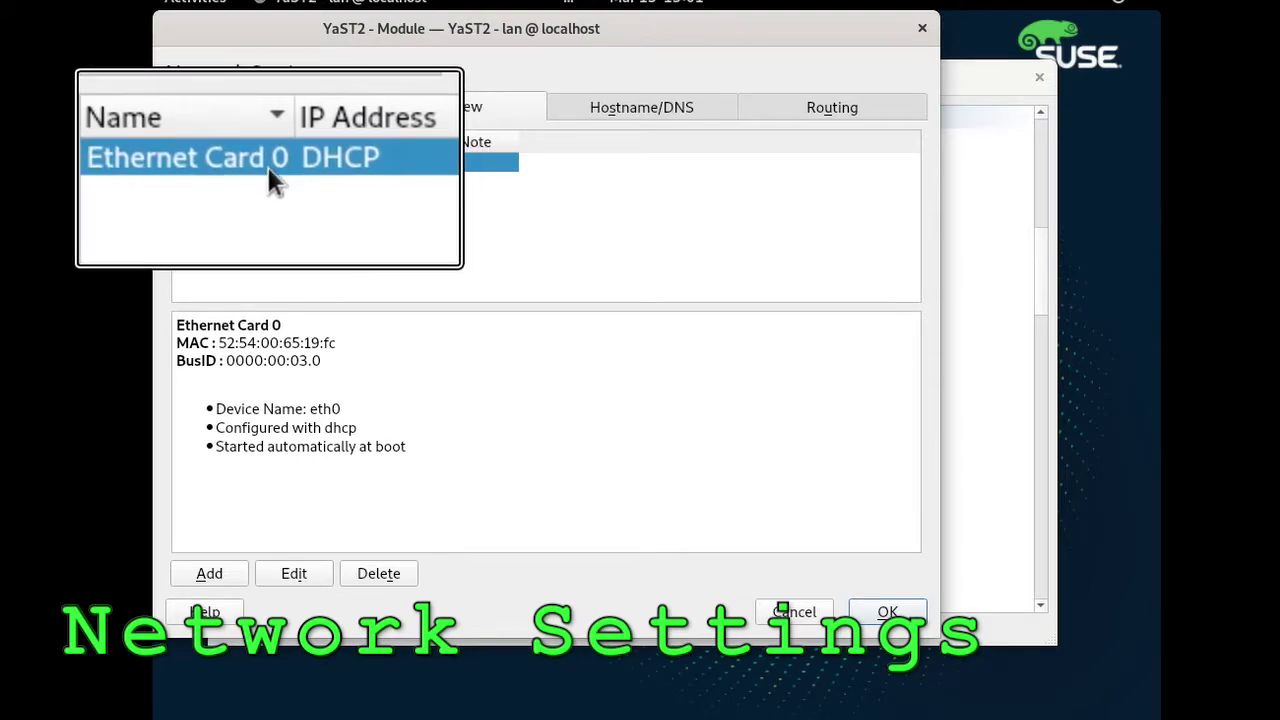
click(293, 574)
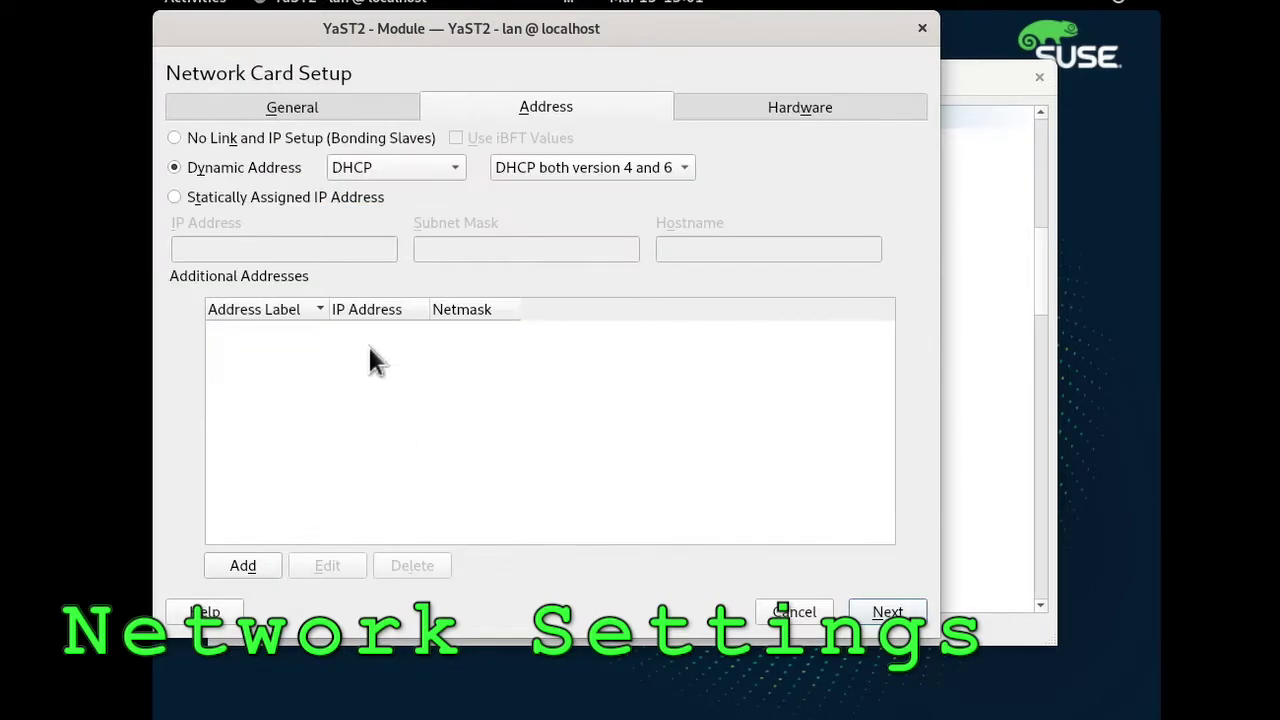
Assign static IP 192.168.1.99 and hostname sles15sp2, copying the hostname, and accept.
click(250, 197)
click(298, 250)
text(192.168.1.99)
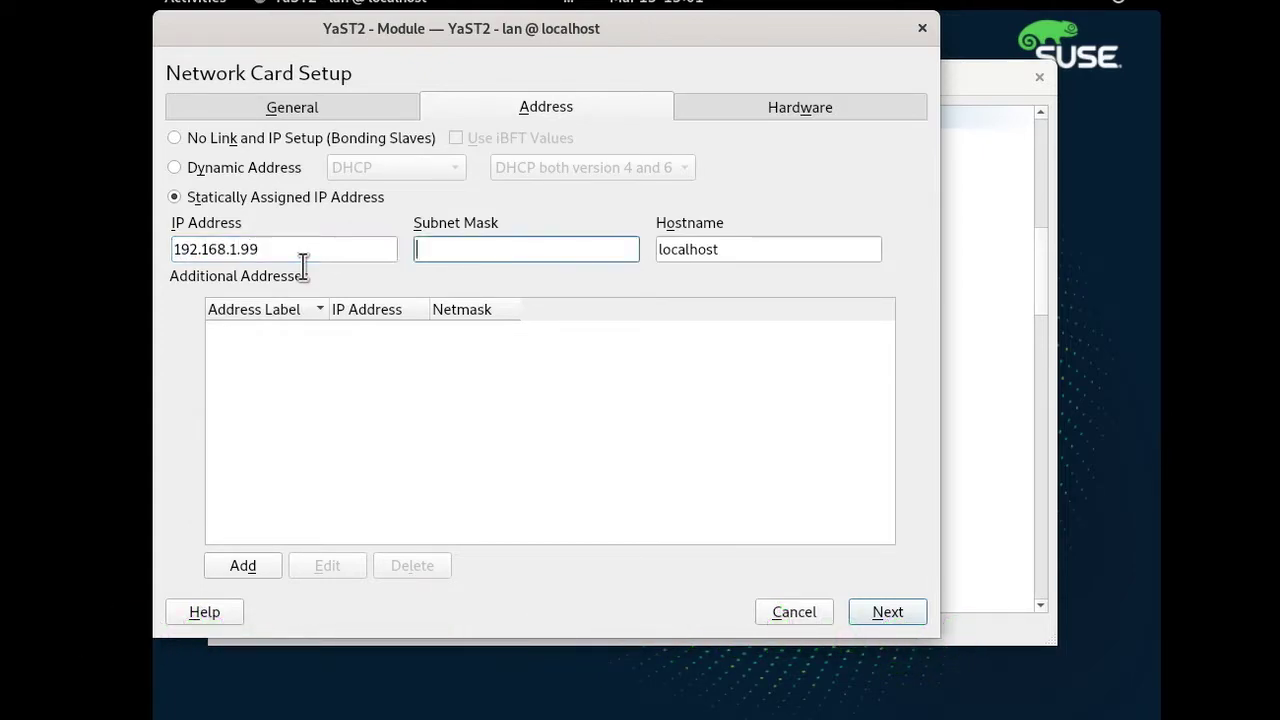
key(Tab)
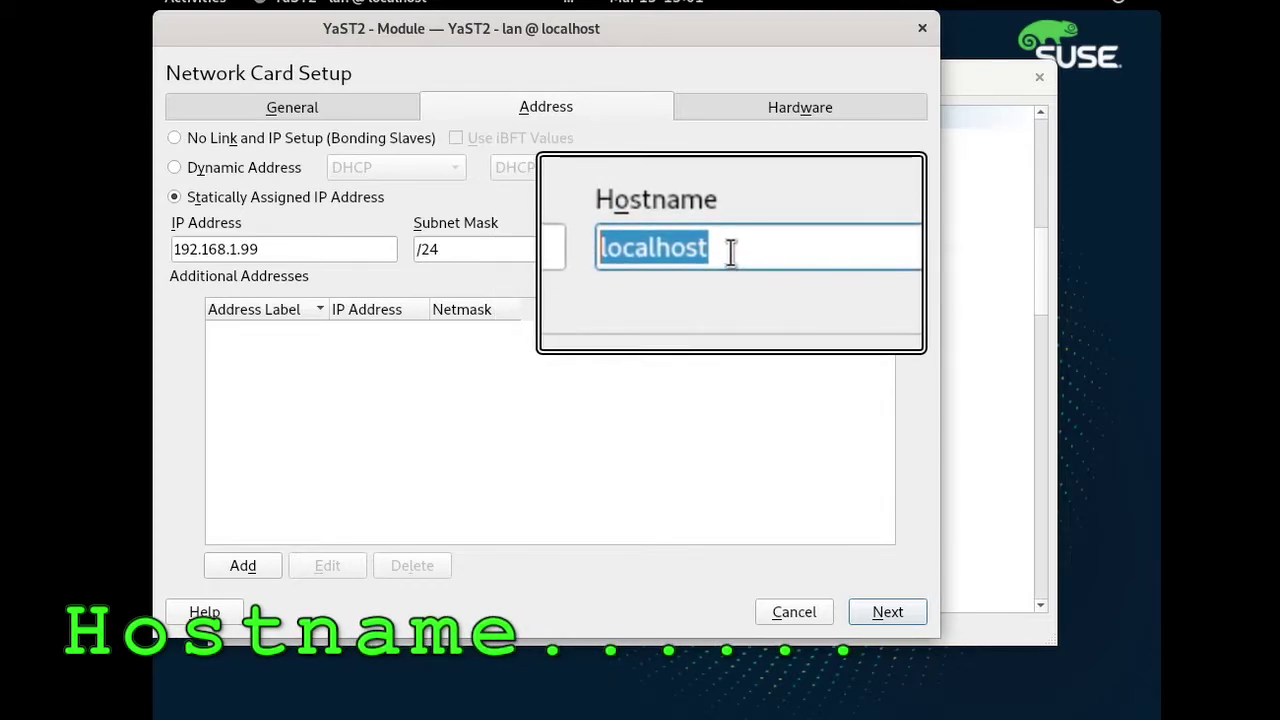
text(sles15sp2)
double_click(731, 252)
right_click(731, 255)
click(763, 350)
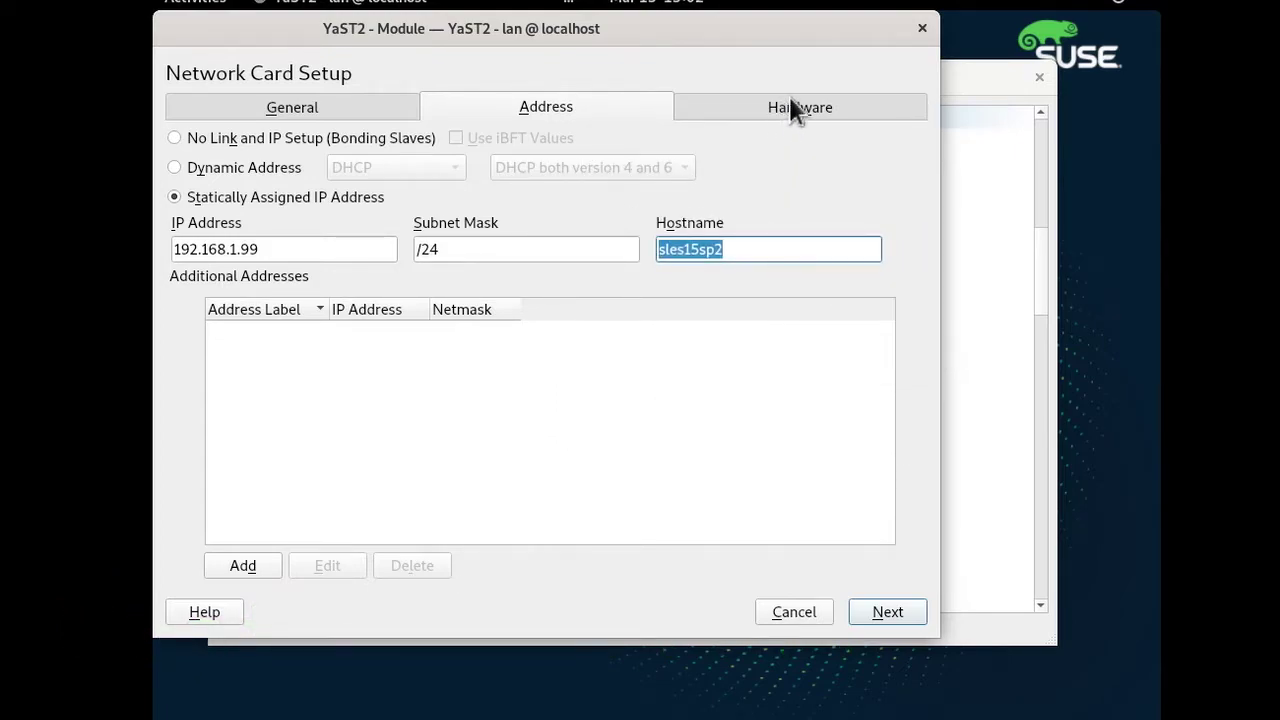
click(888, 610)
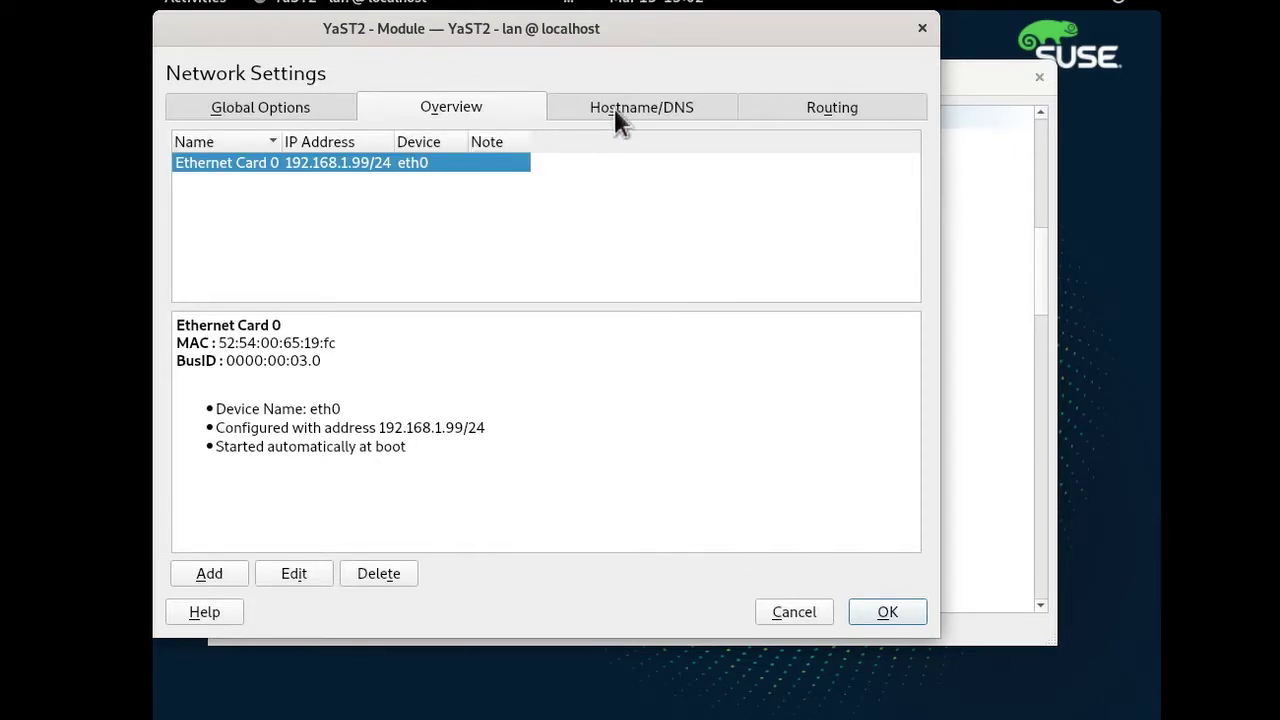
Replace hostname localhost with sles15sp2 and enter name servers 192.168.1.2 and 192.168.1.3.
click(618, 112)
double_click(209, 167)
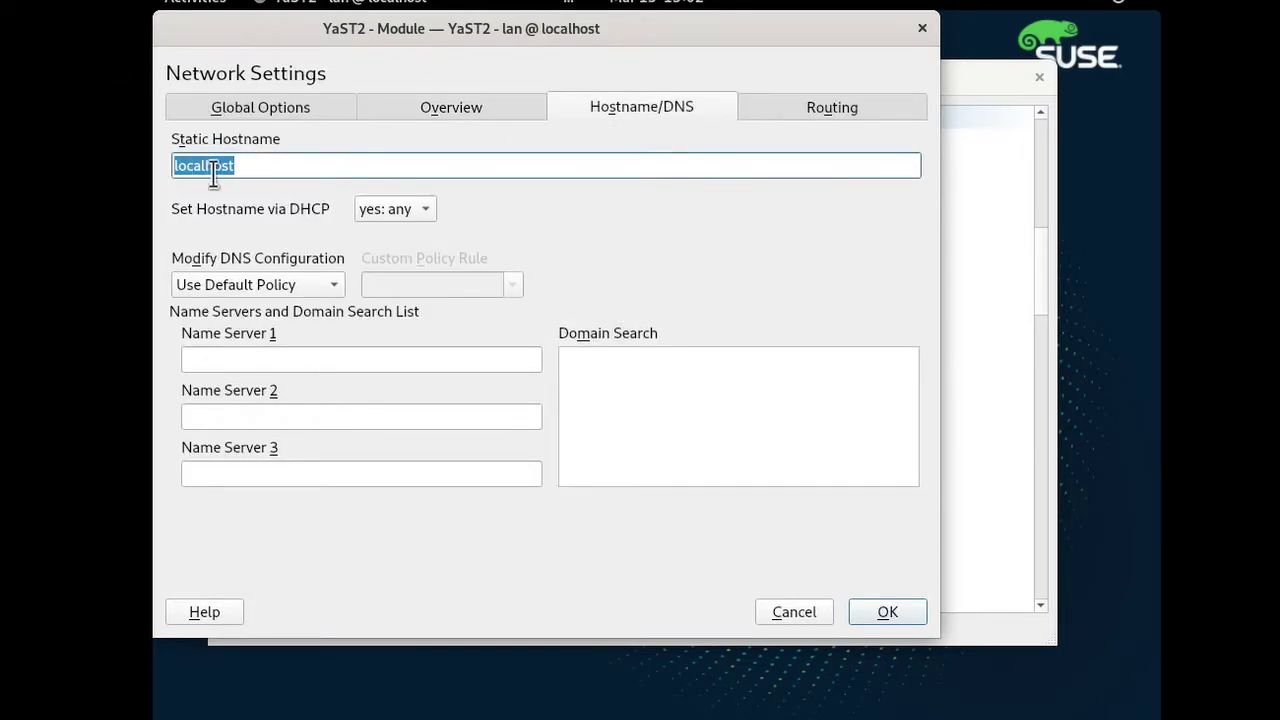
right_click(213, 170)
click(265, 290)
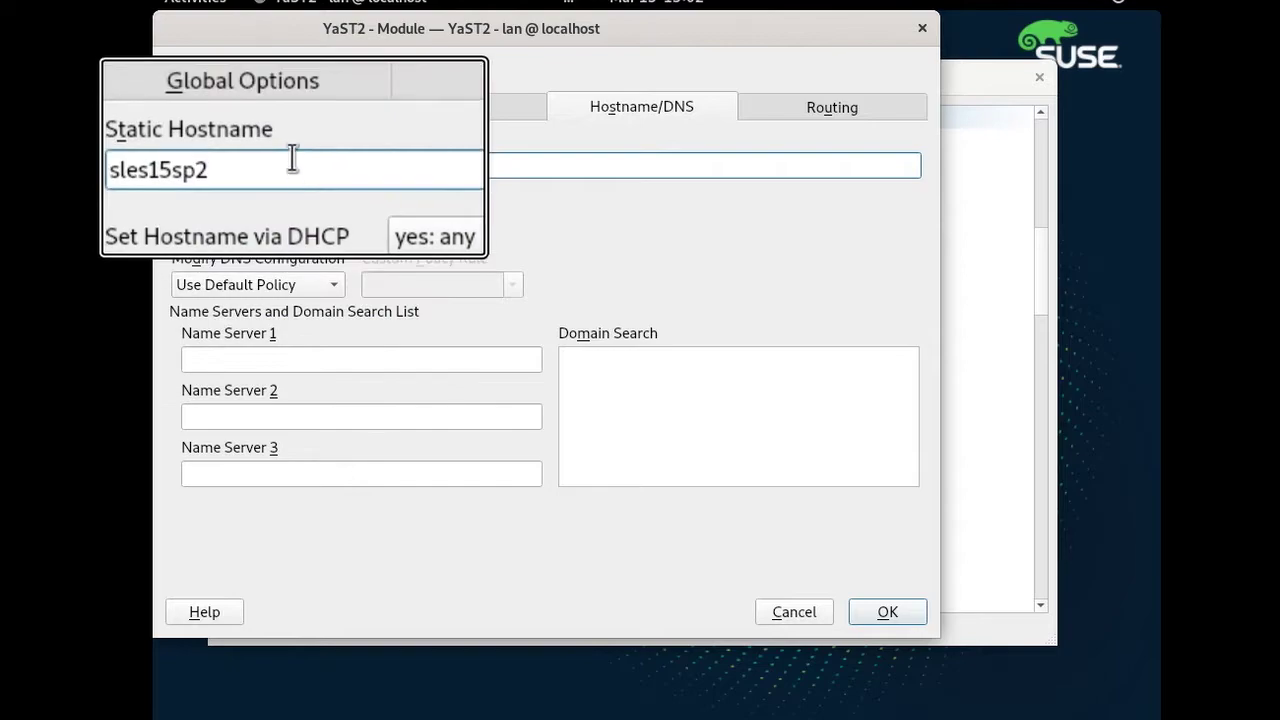
click(245, 362)
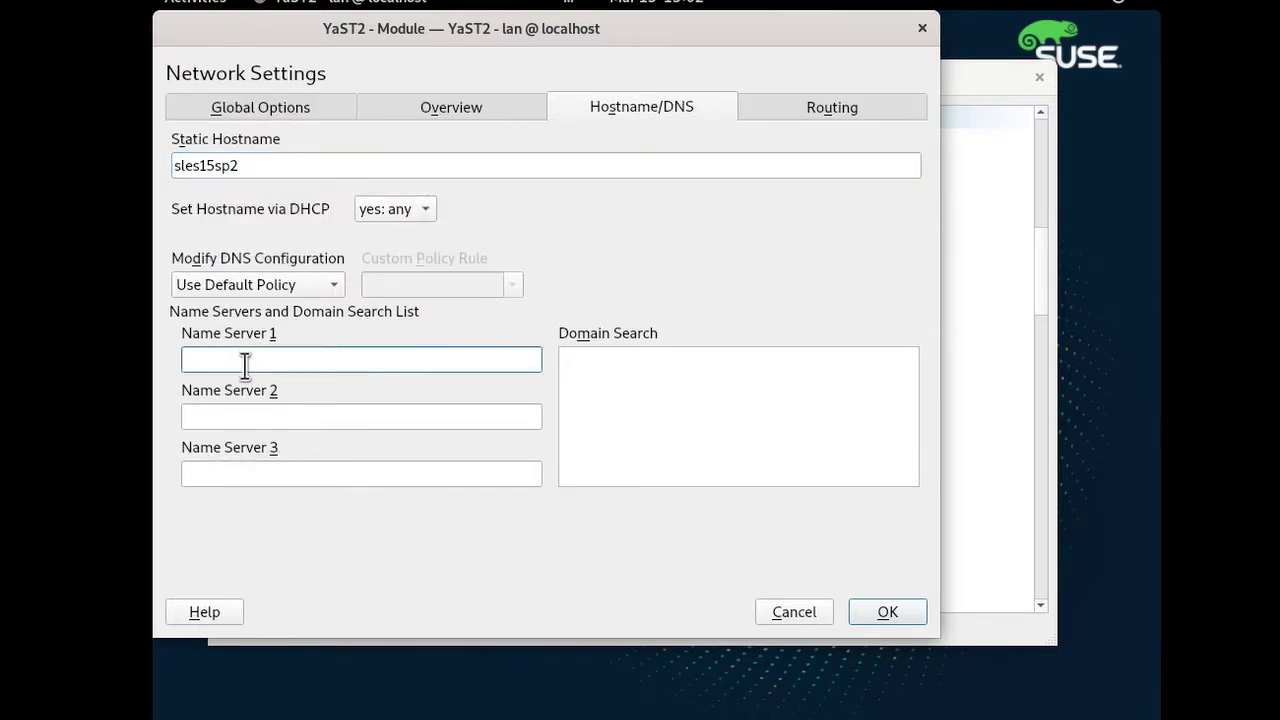
text(192.168.1.2)
key(Tab)
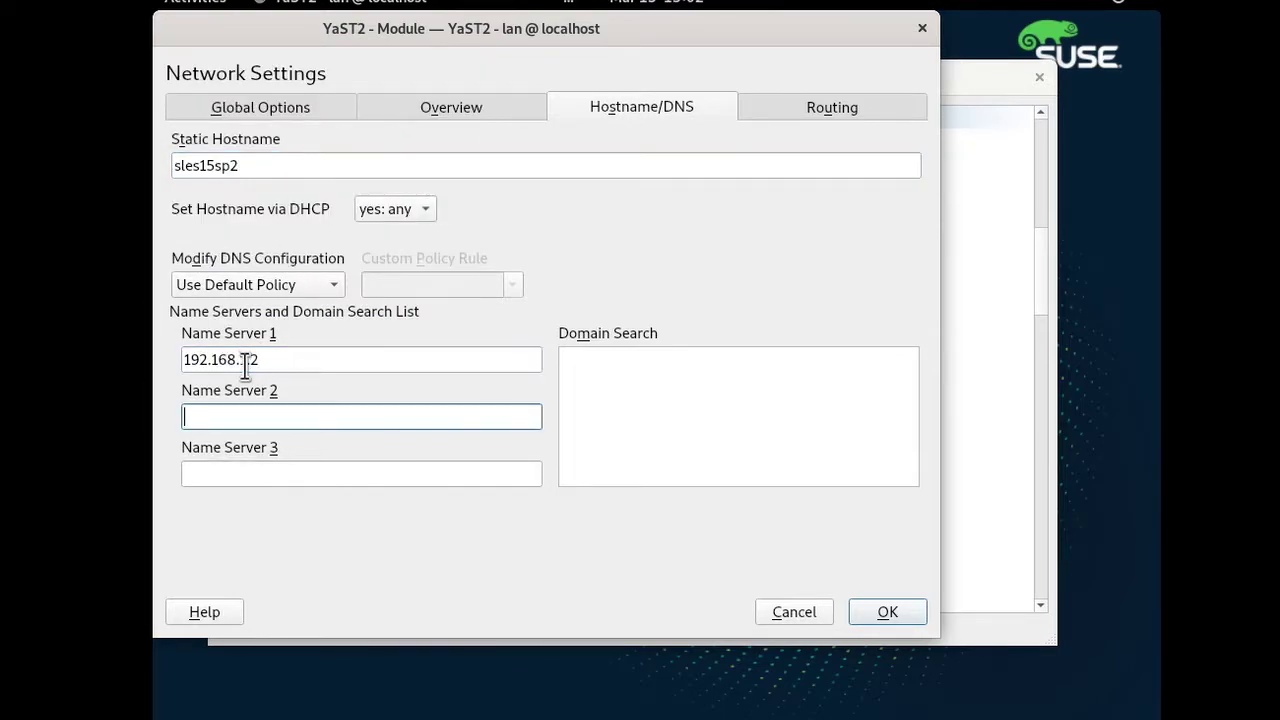
text(192.168.1.3)
key(Tab)
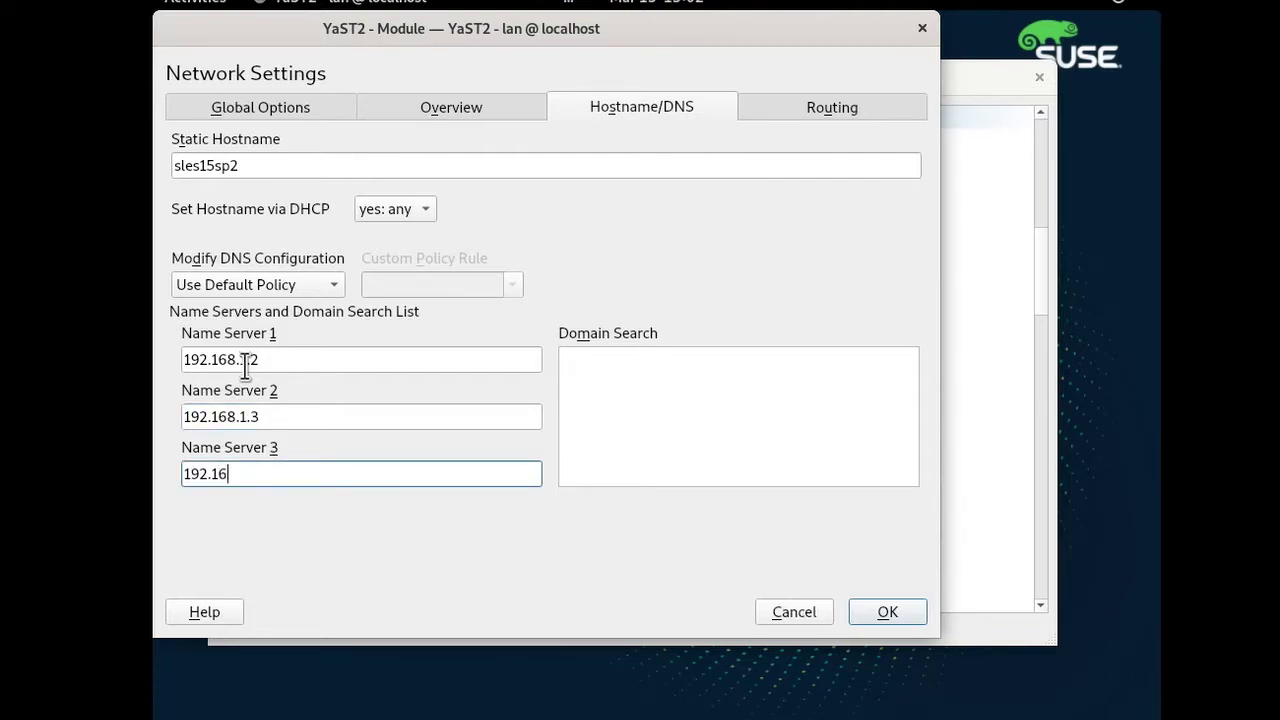
Add a default route via 192.168.1.1, then save the network settings.
click(823, 111)
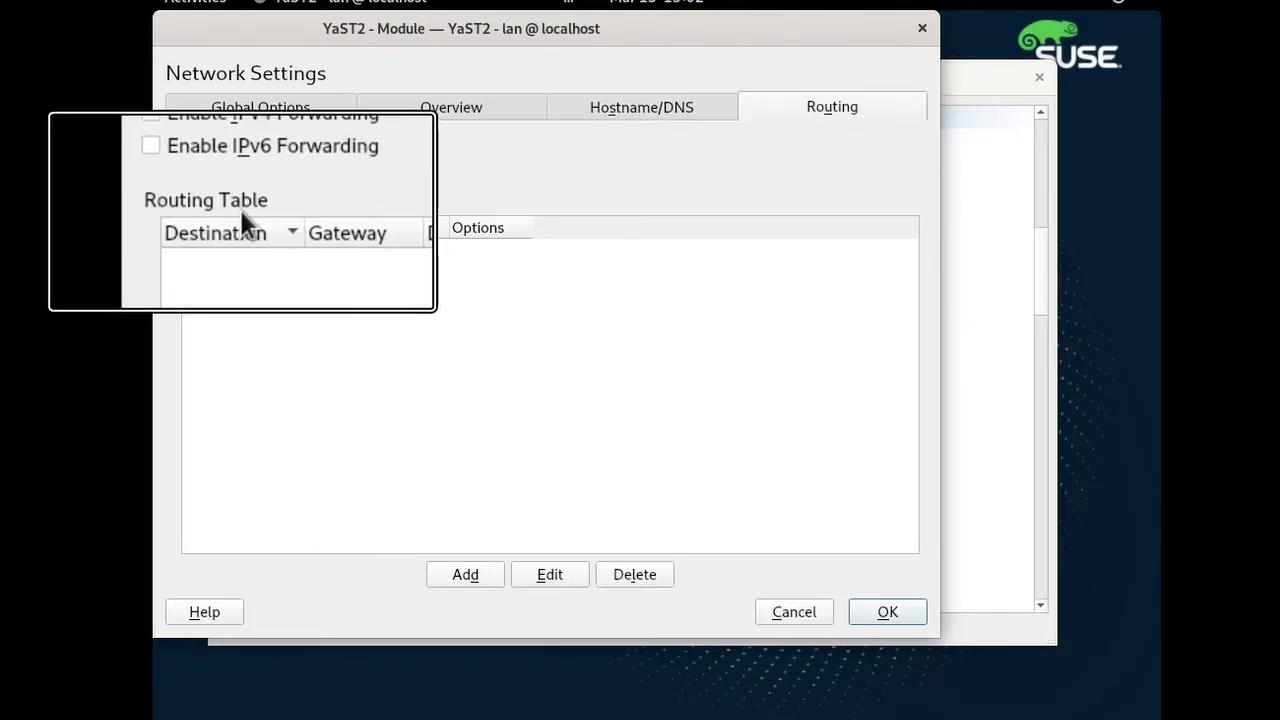
click(464, 573)
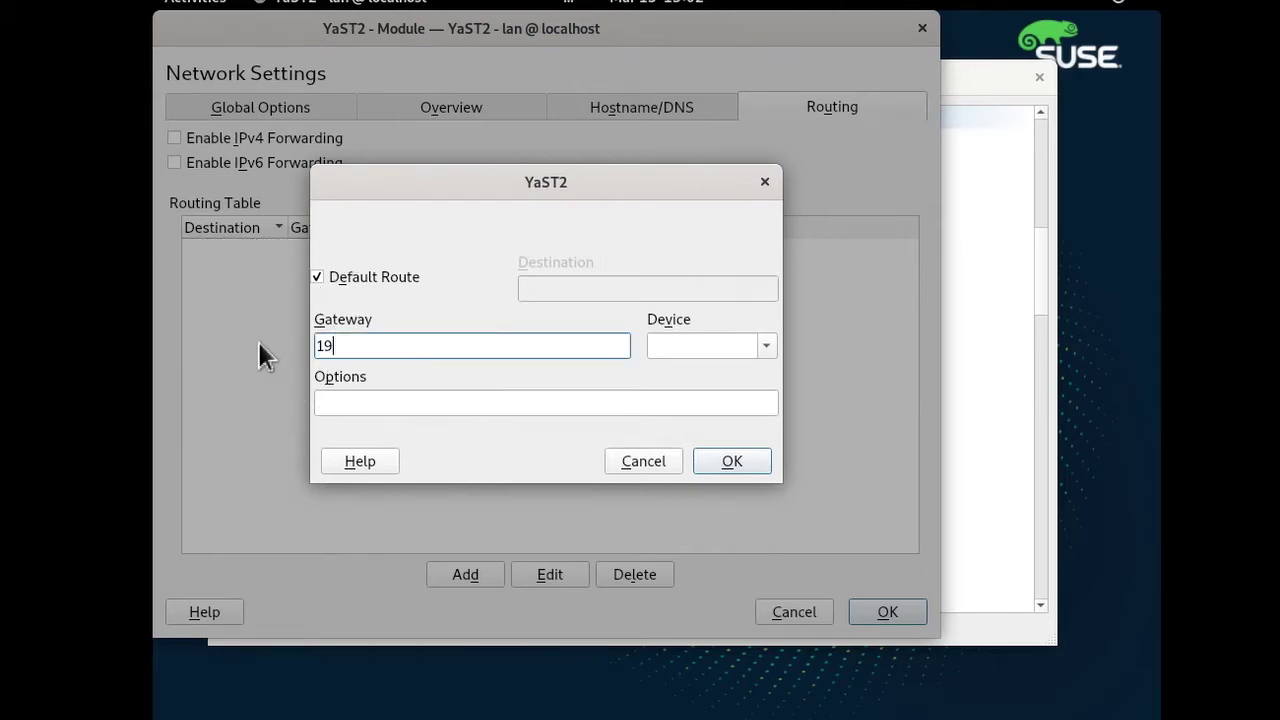
click(732, 461)
click(662, 111)
click(578, 360)
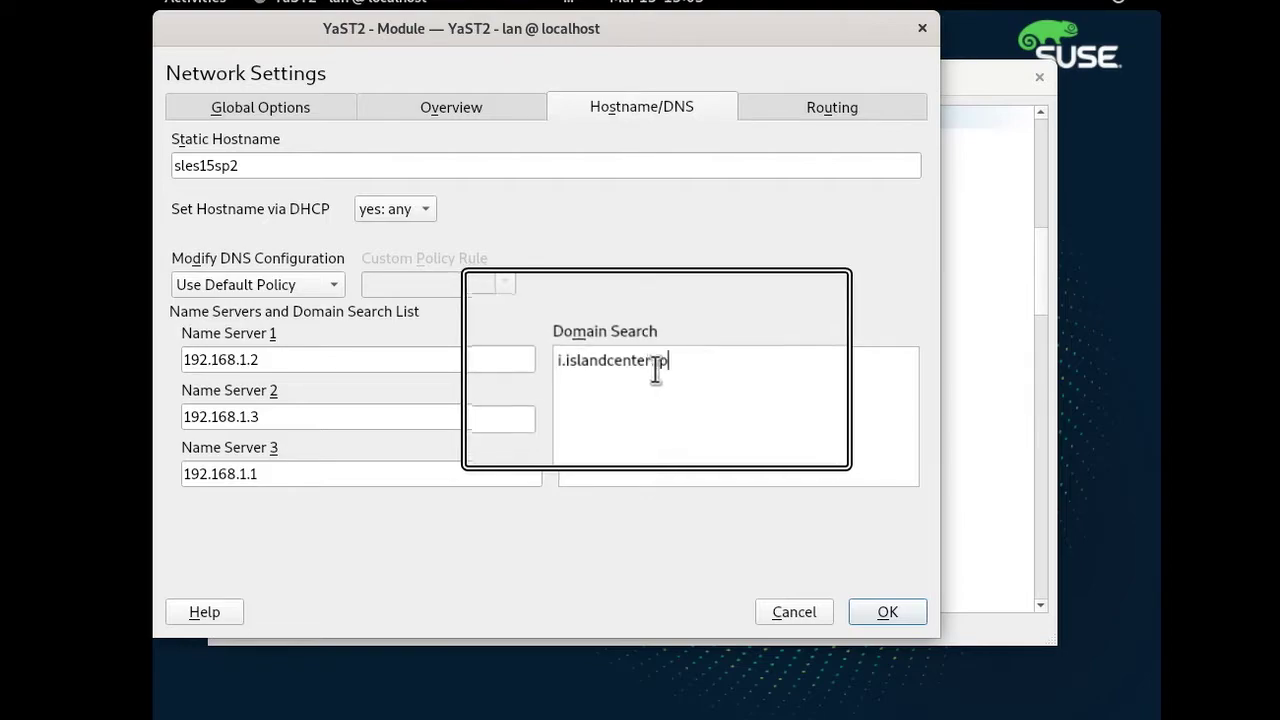
click(882, 612)
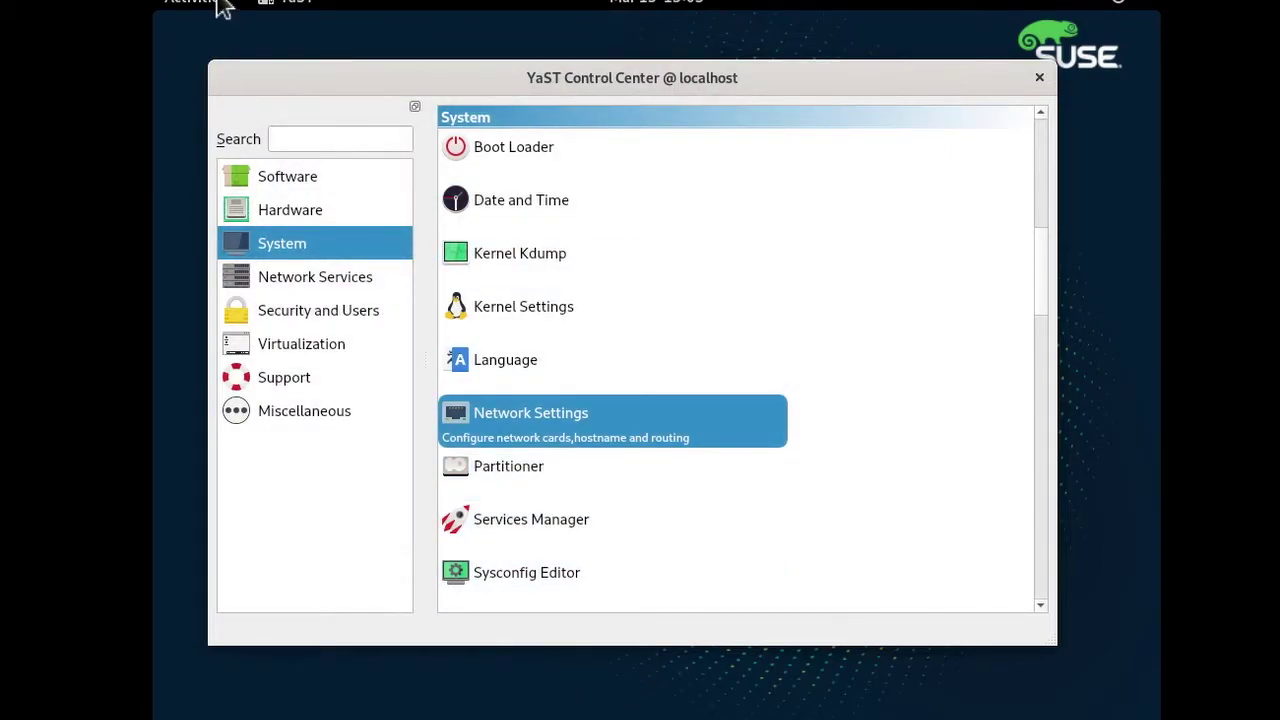
Run 'ip a' in the terminal to confirm address 192.168.1.99, then close it.
click(200, 5)
click(852, 440)
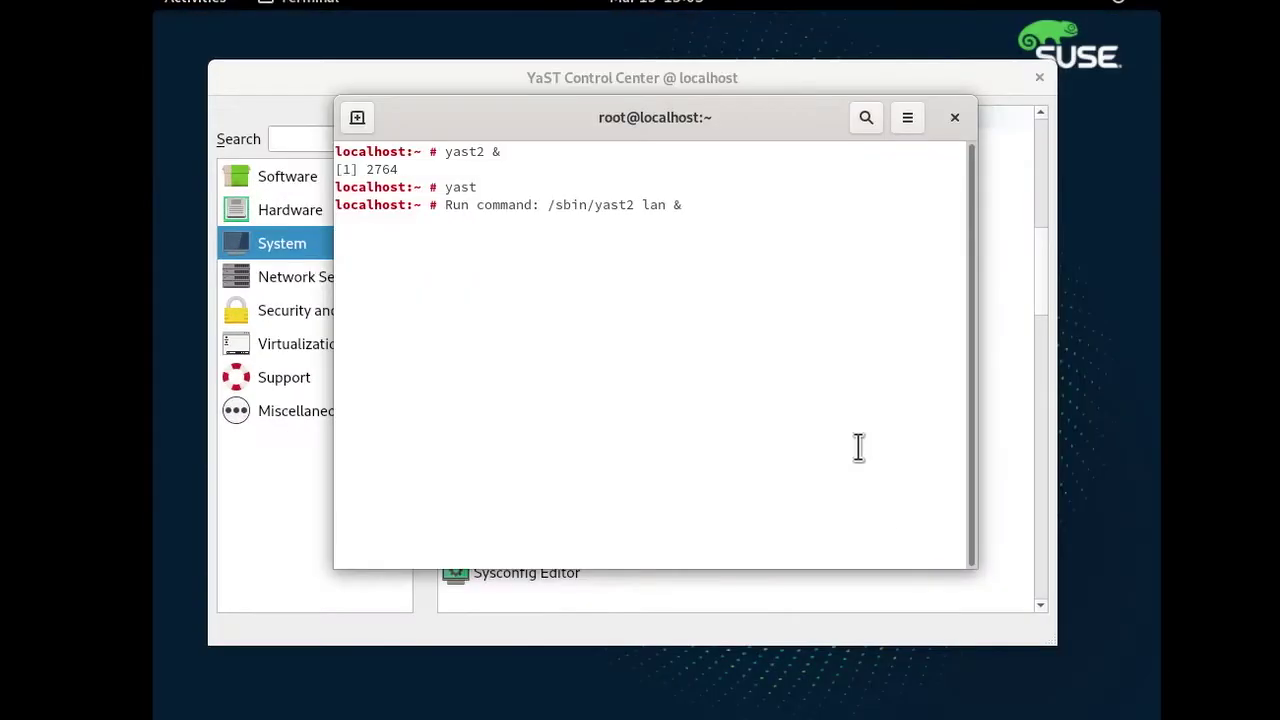
text(ip a)
key(Return)
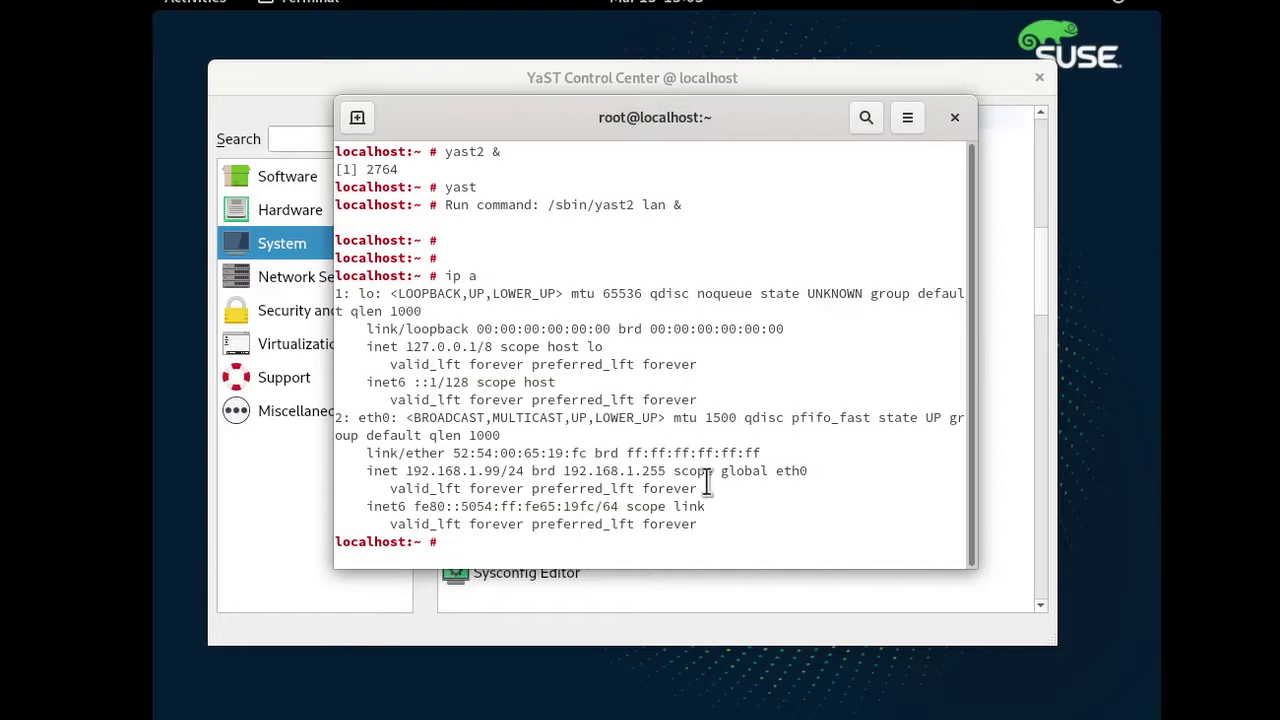
drag(520, 478, 391, 478)
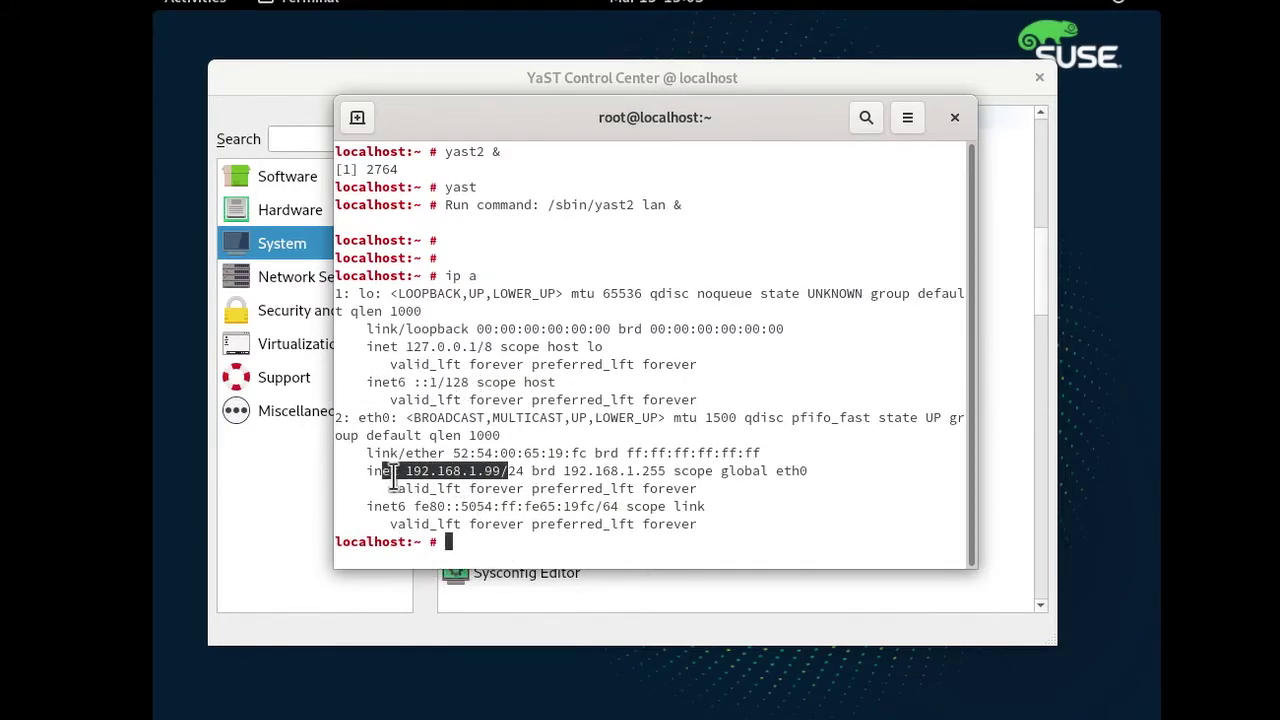
click(952, 120)
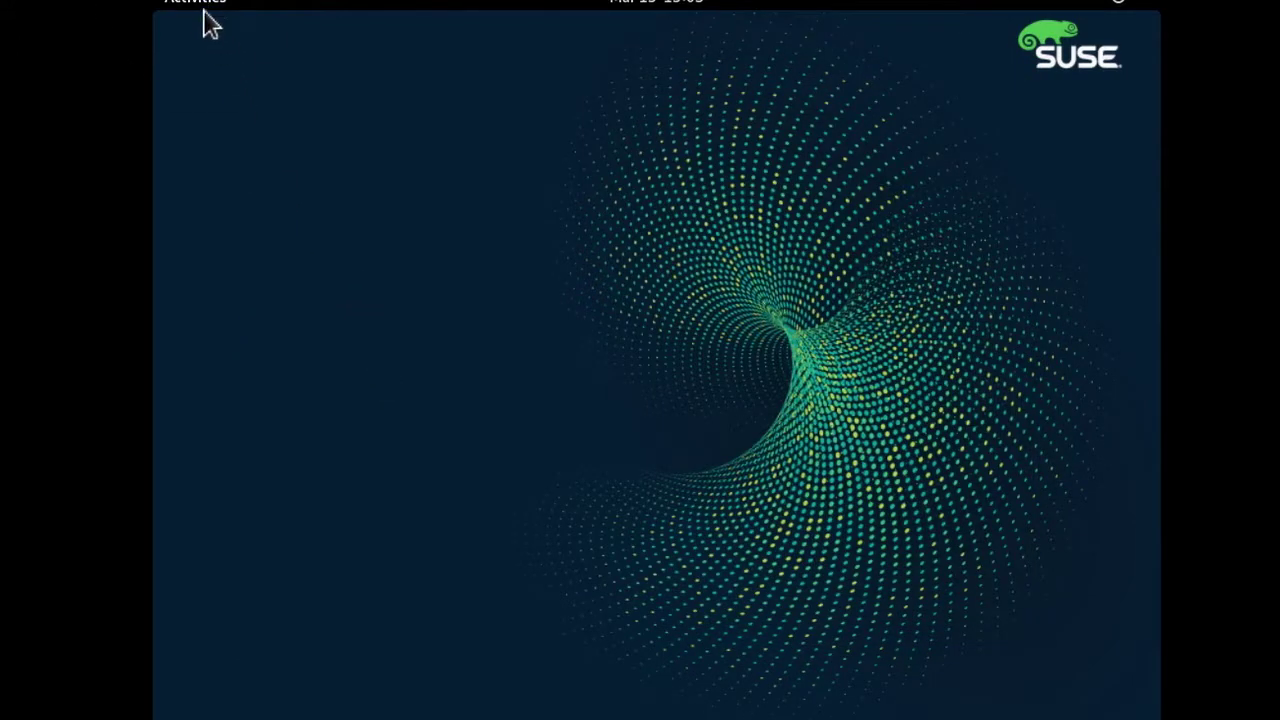
Check a new terminal prompt shows sles15sp2, then relaunch the YaST Control Center.
click(203, 15)
click(197, 526)
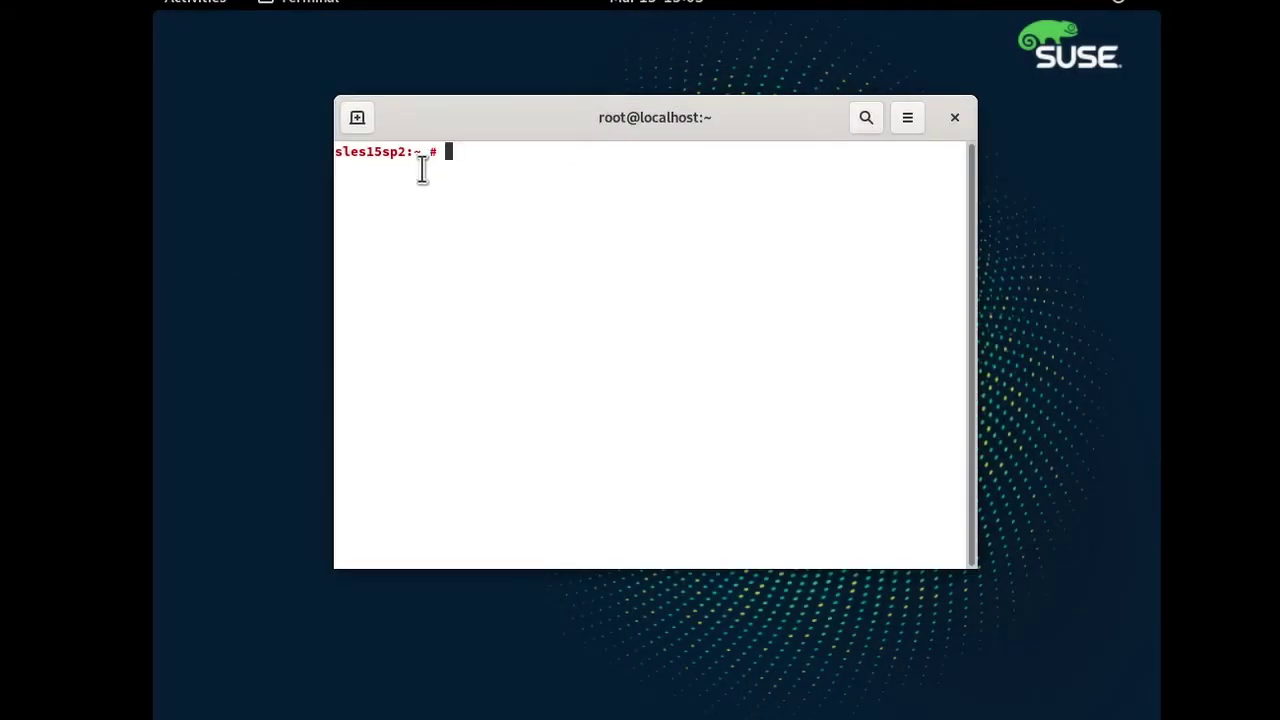
click(954, 118)
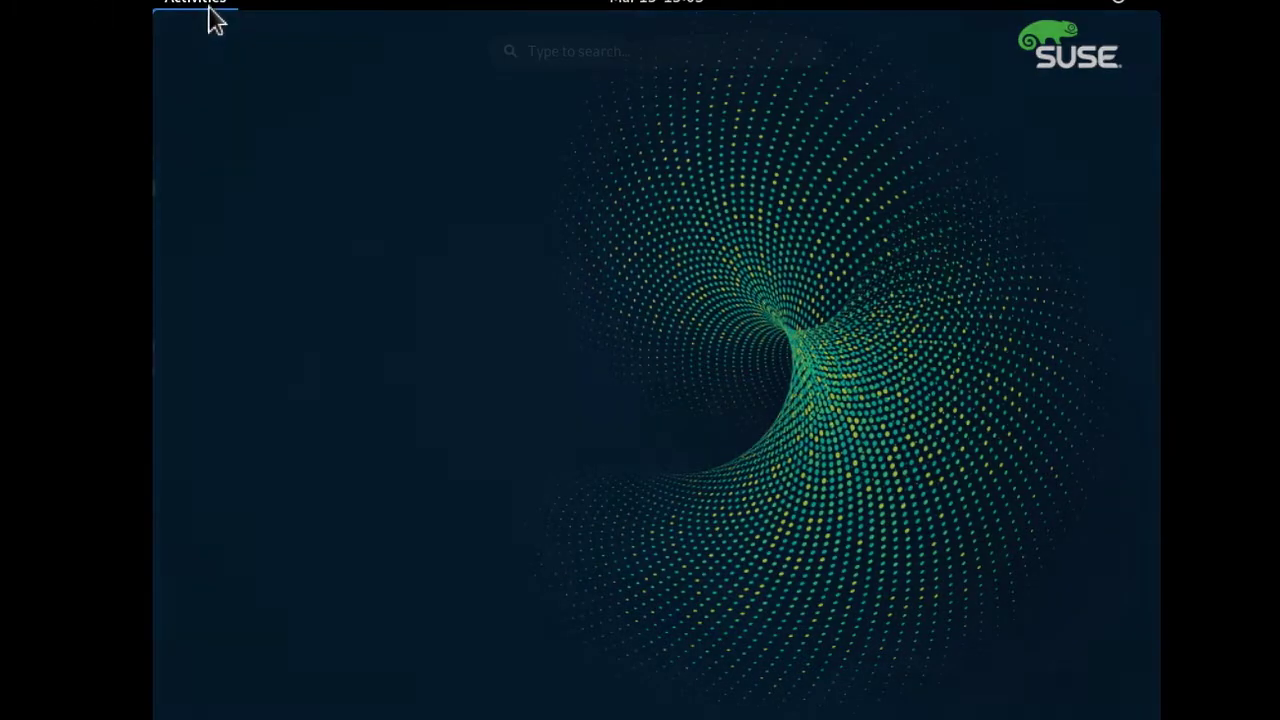
click(207, 15)
click(200, 436)
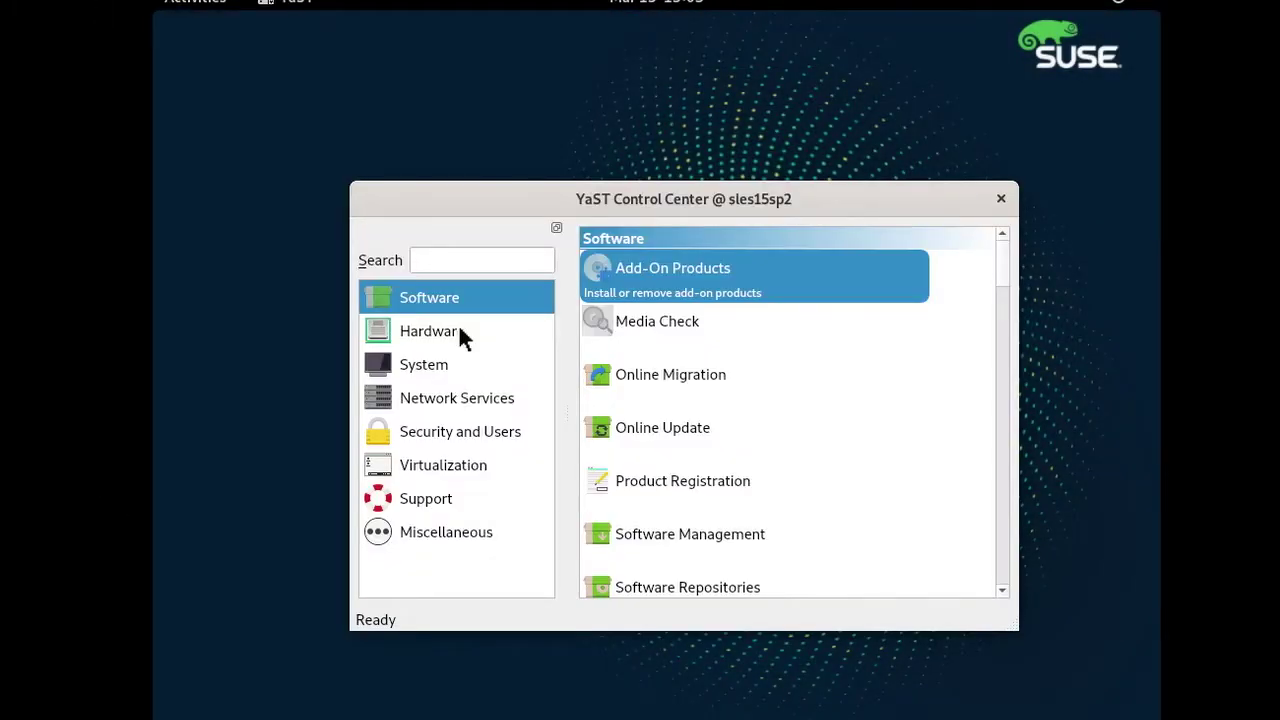
click(683, 540)
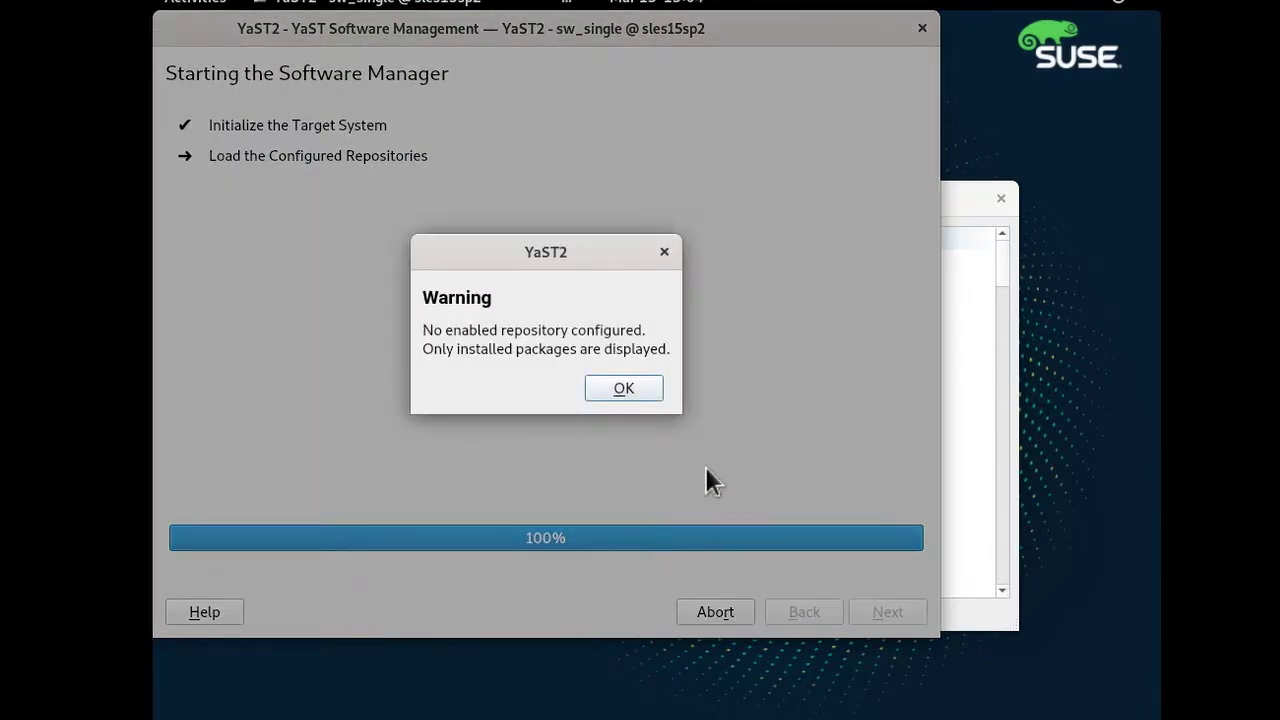
click(628, 392)
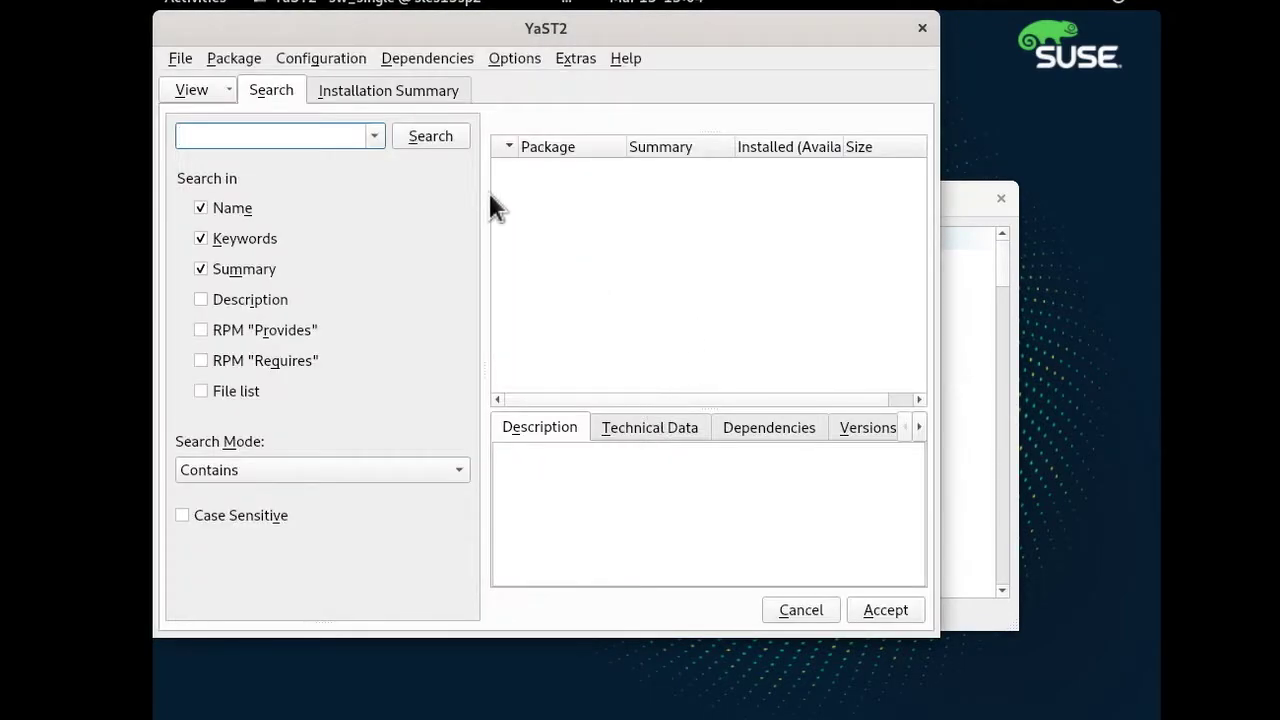
click(922, 30)
scroll(728, 510, down, 8)
scroll(720, 480, up, 8)
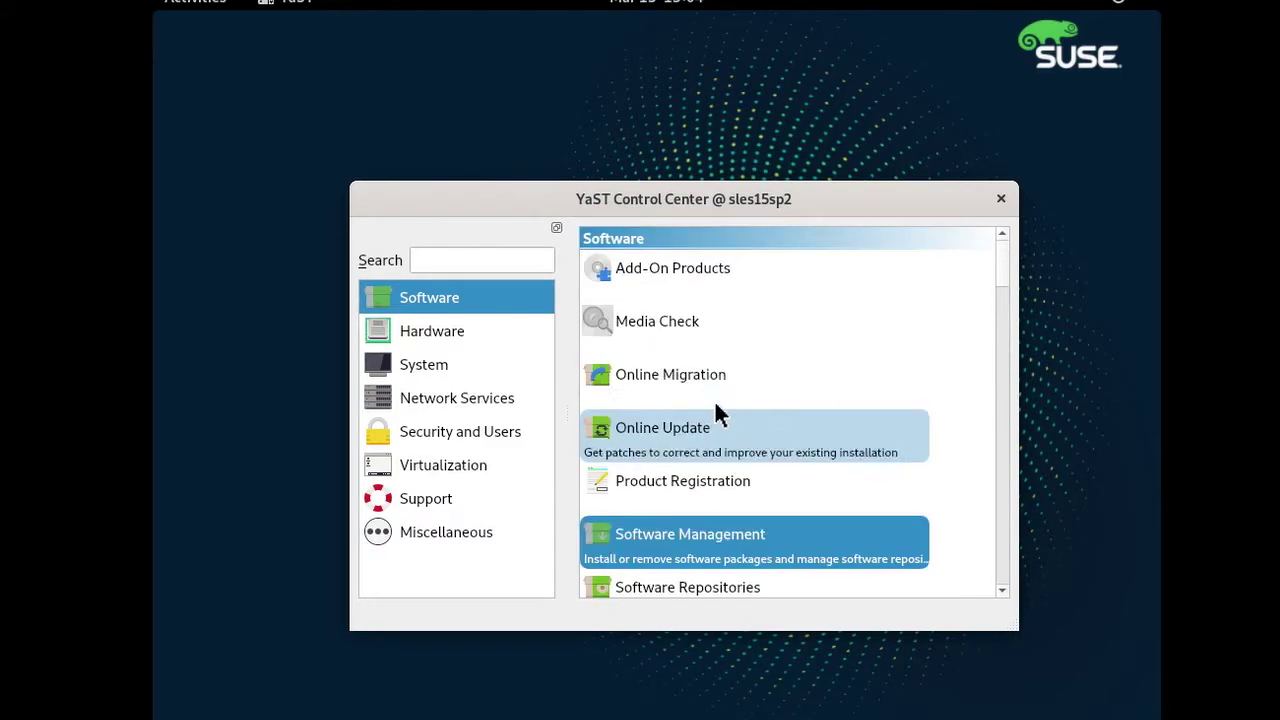
Delete the four DVD repositories: SLES15-SP2-15.2-0, basesystem, desktop-applications and server-applications.
click(685, 591)
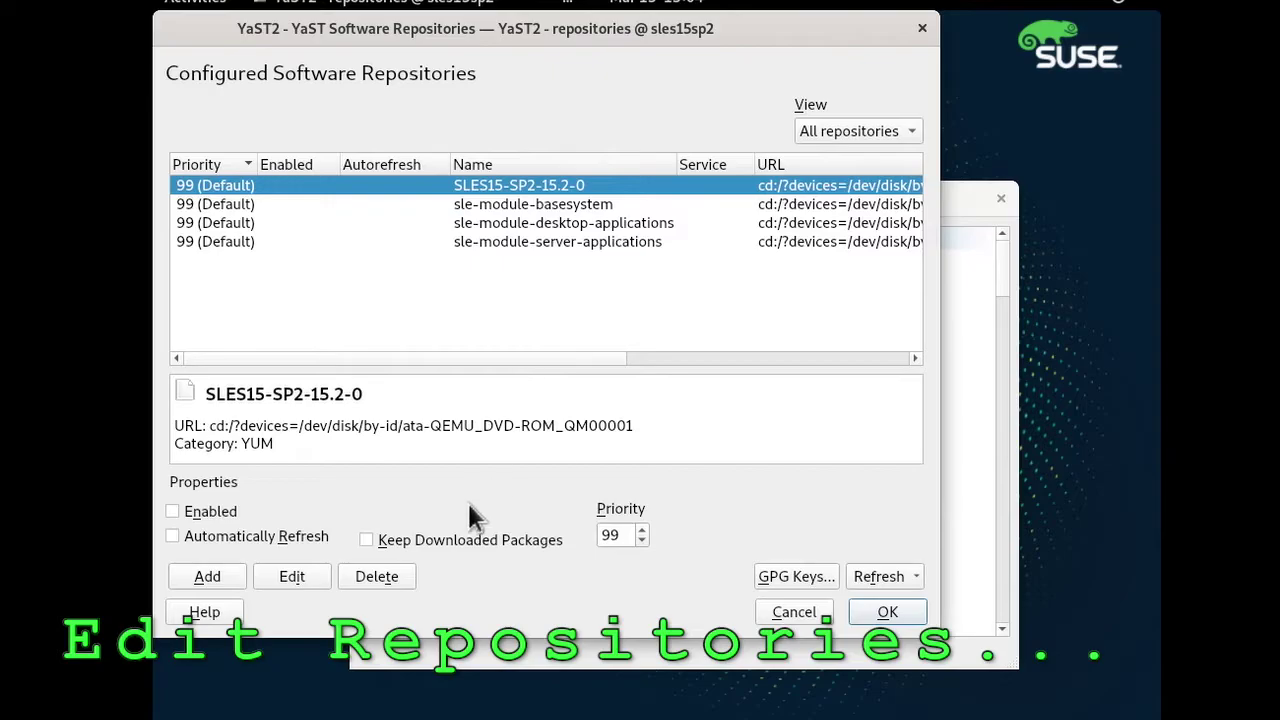
click(406, 582)
click(665, 362)
click(400, 583)
click(643, 349)
click(377, 576)
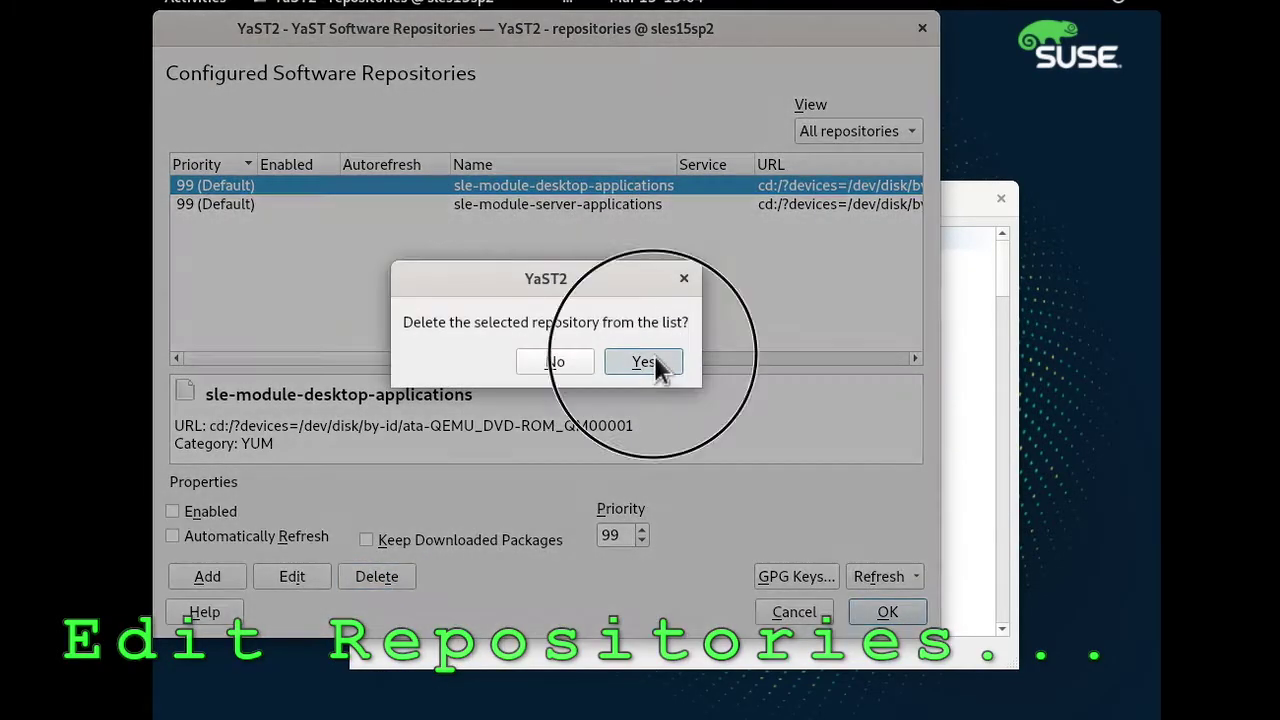
click(654, 363)
click(377, 576)
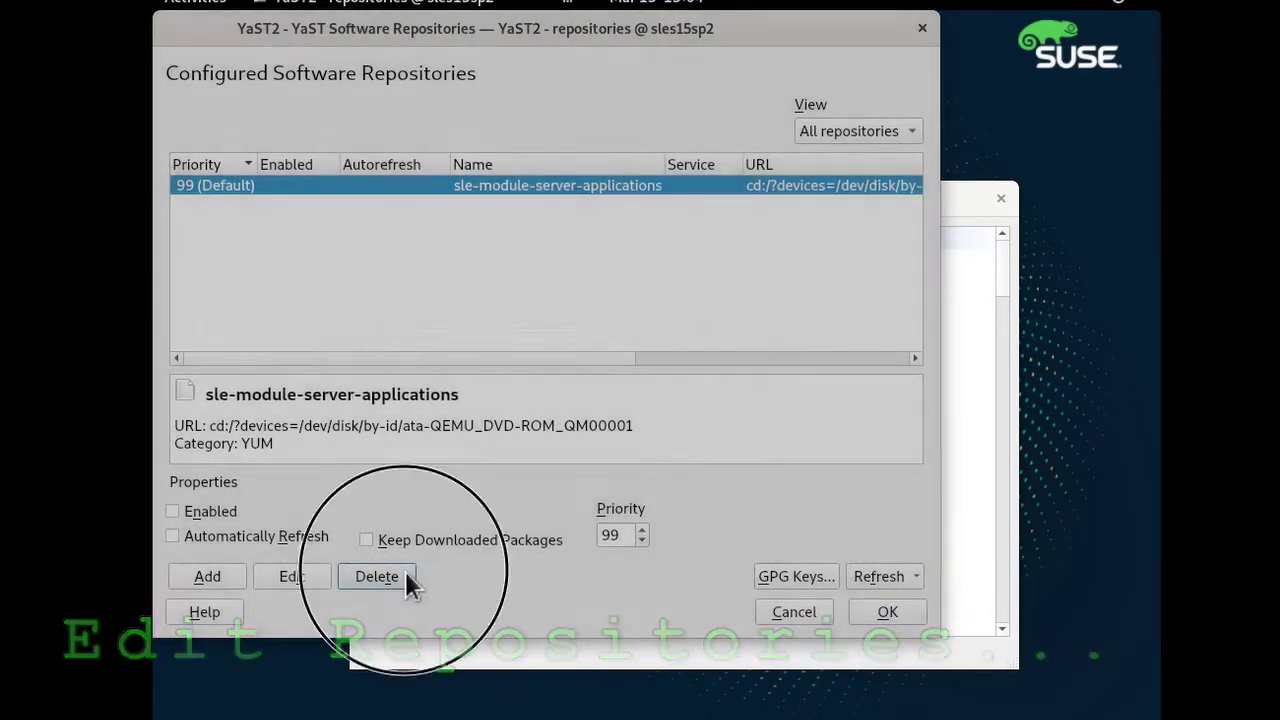
click(640, 350)
key(Return)
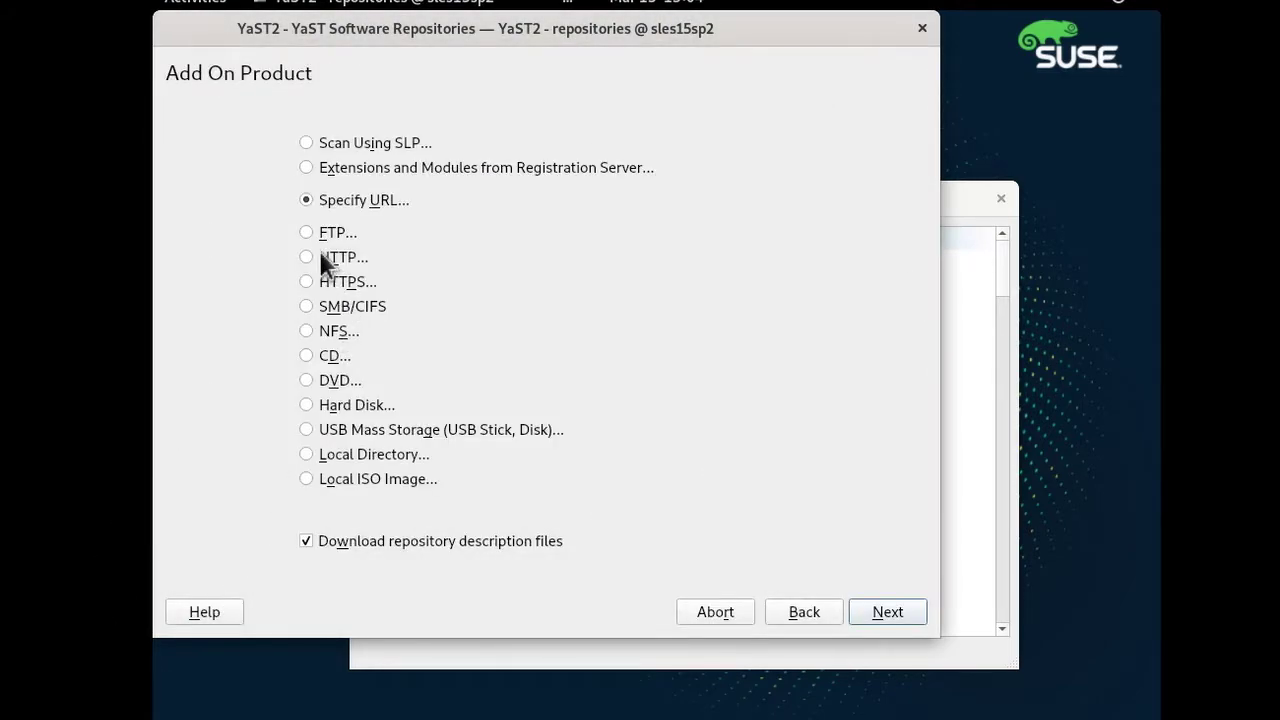
click(866, 612)
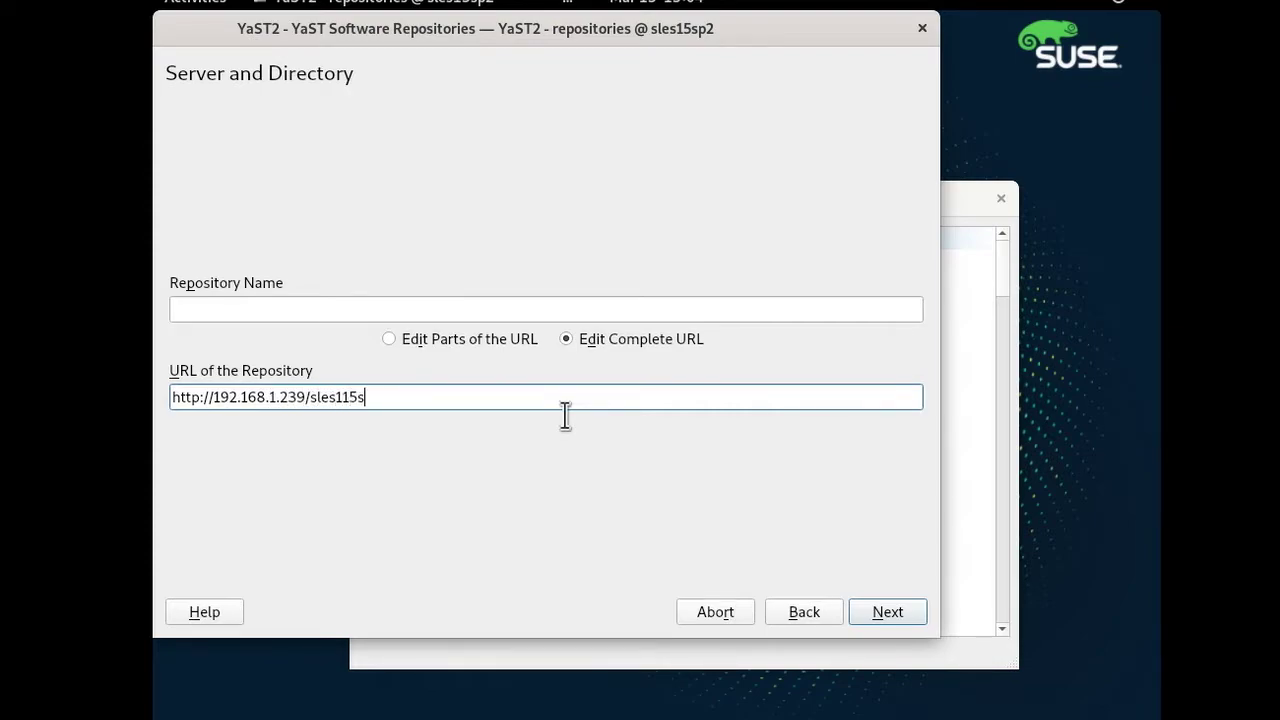
click(563, 406)
click(353, 398)
click(885, 613)
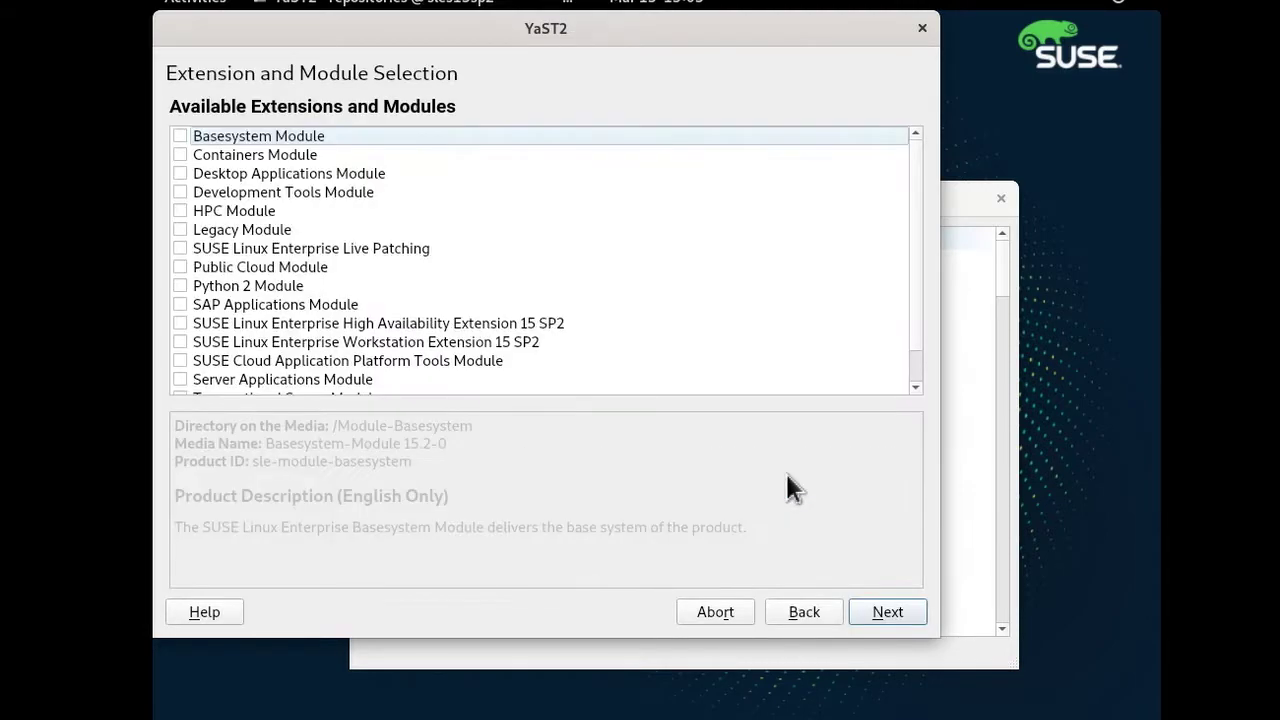
Include Basesystem, Desktop Applications, Server Applications and Legacy modules and save the repositories.
click(180, 135)
click(180, 173)
click(180, 379)
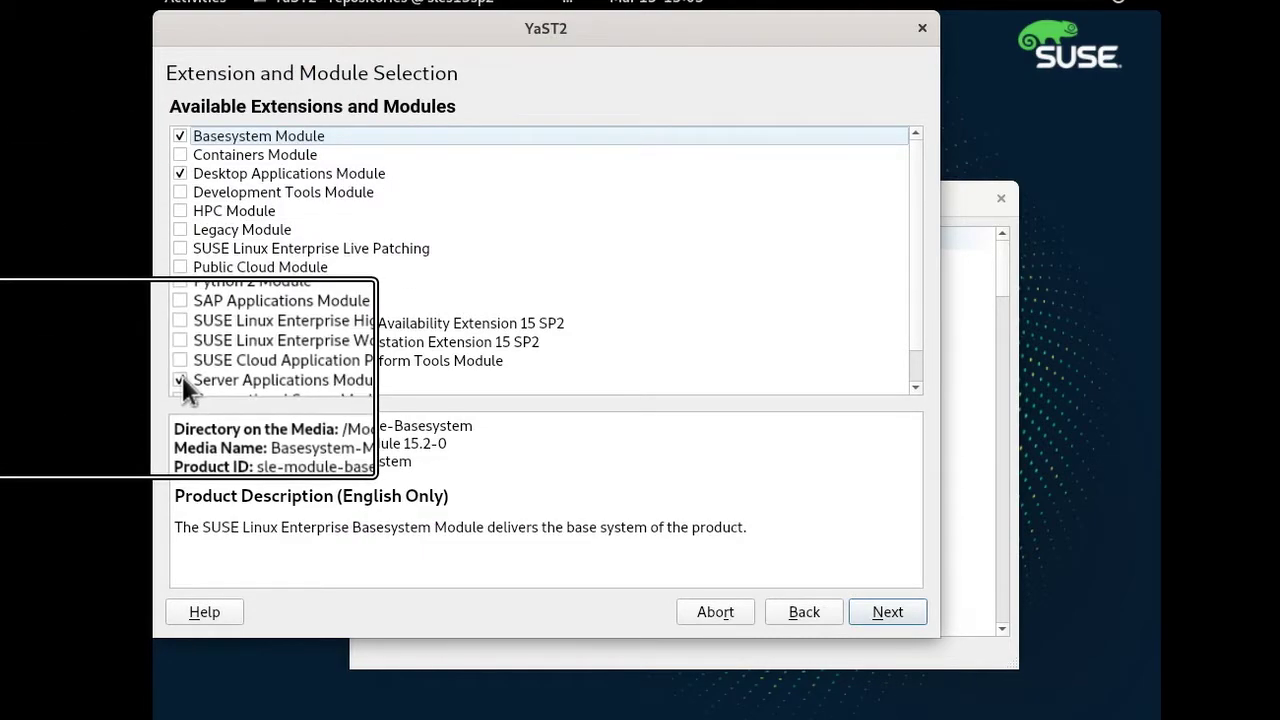
click(180, 229)
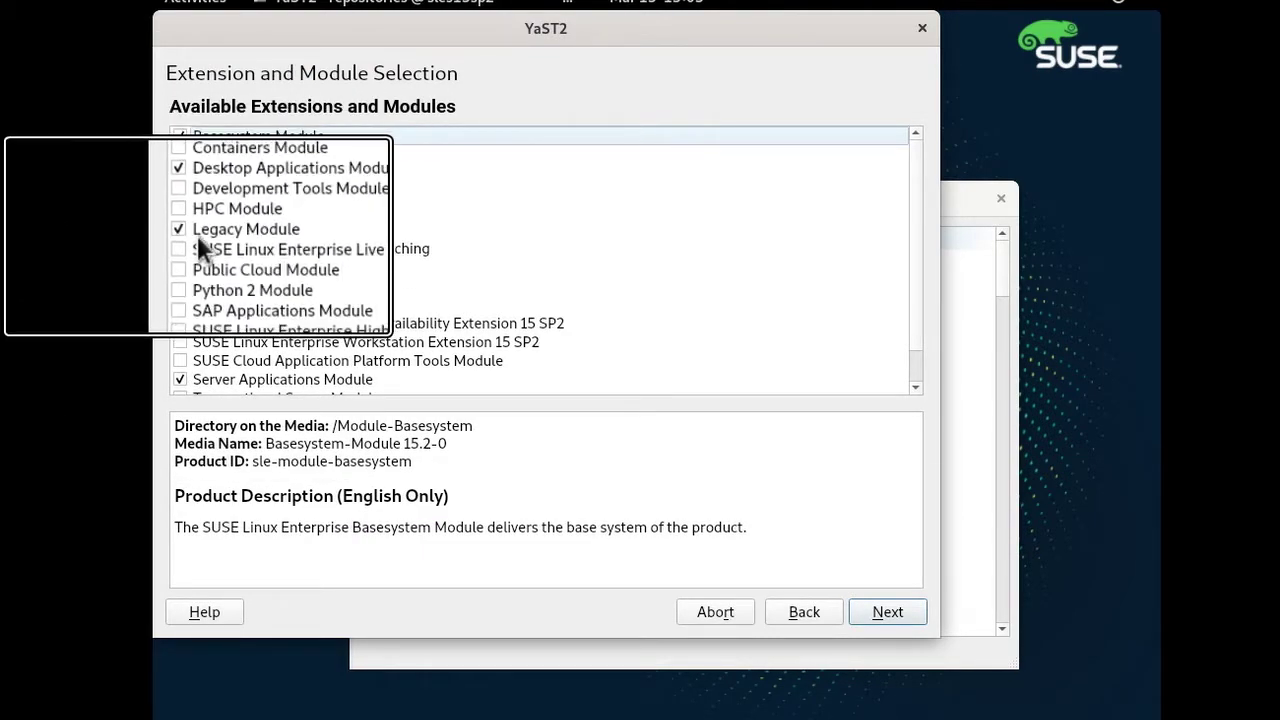
click(888, 612)
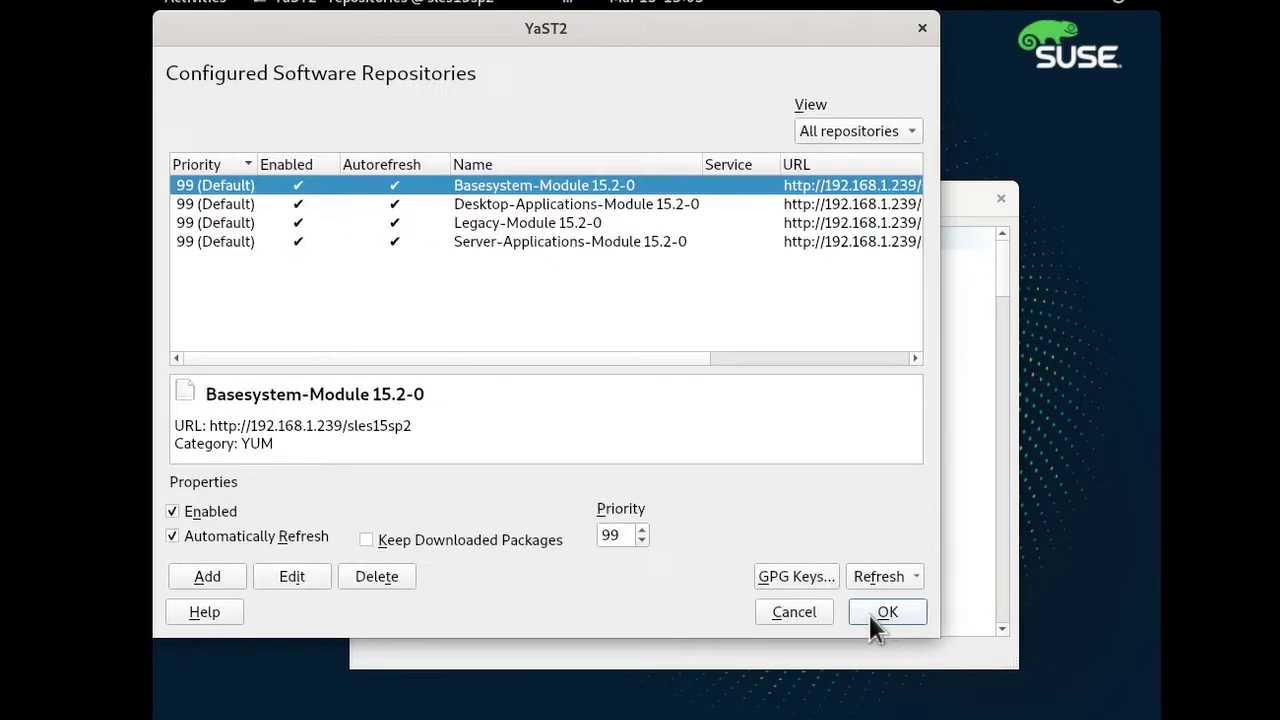
click(870, 612)
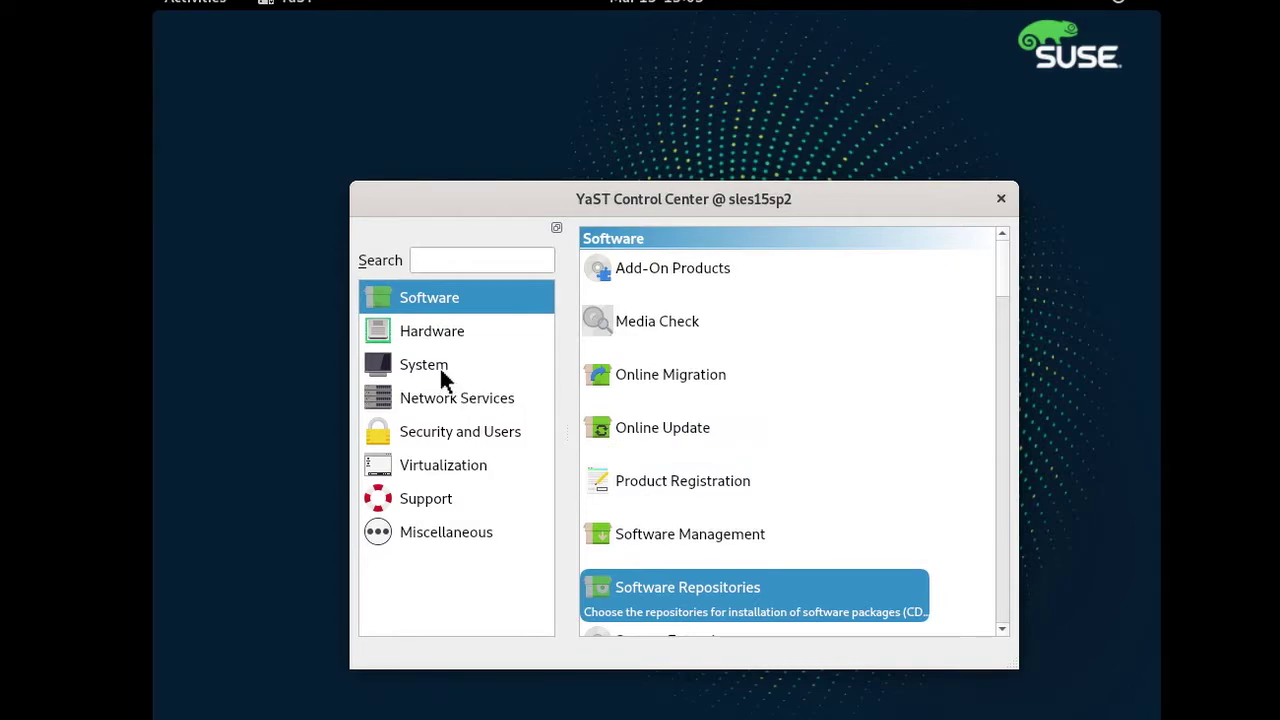
In Language settings, try Japanese and Finnish as primary language, then restore English (US).
click(443, 376)
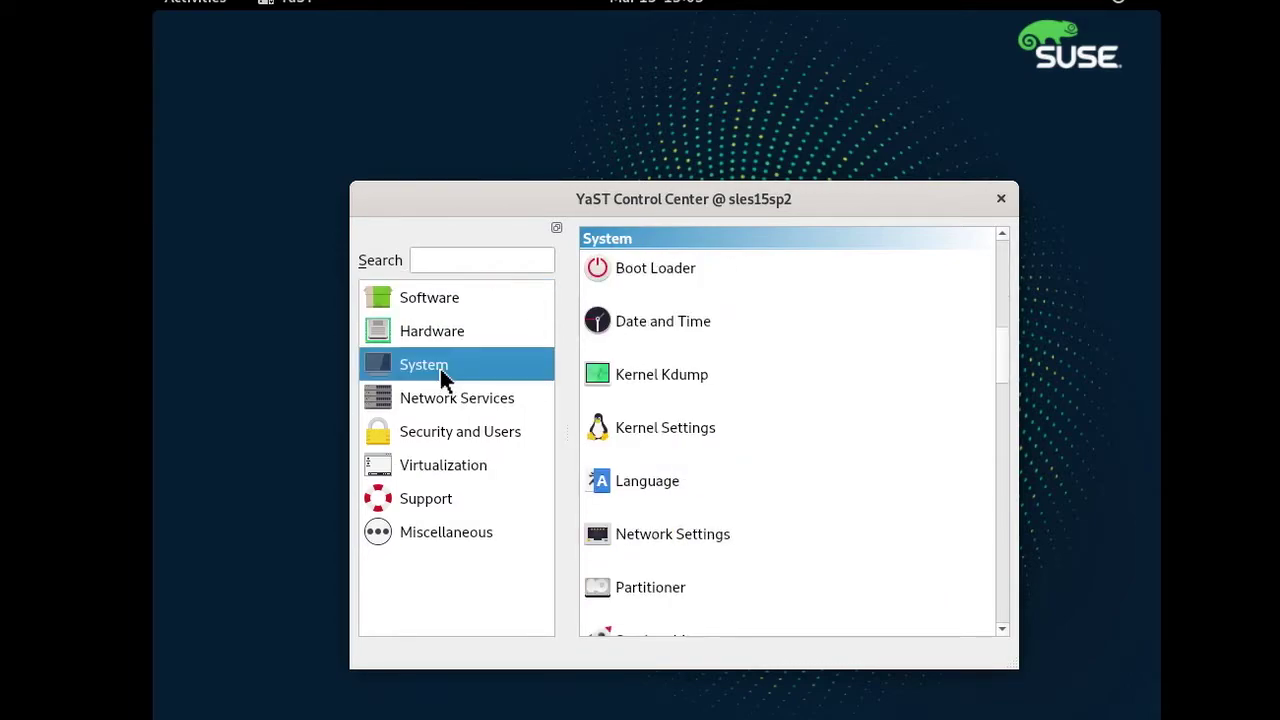
click(649, 474)
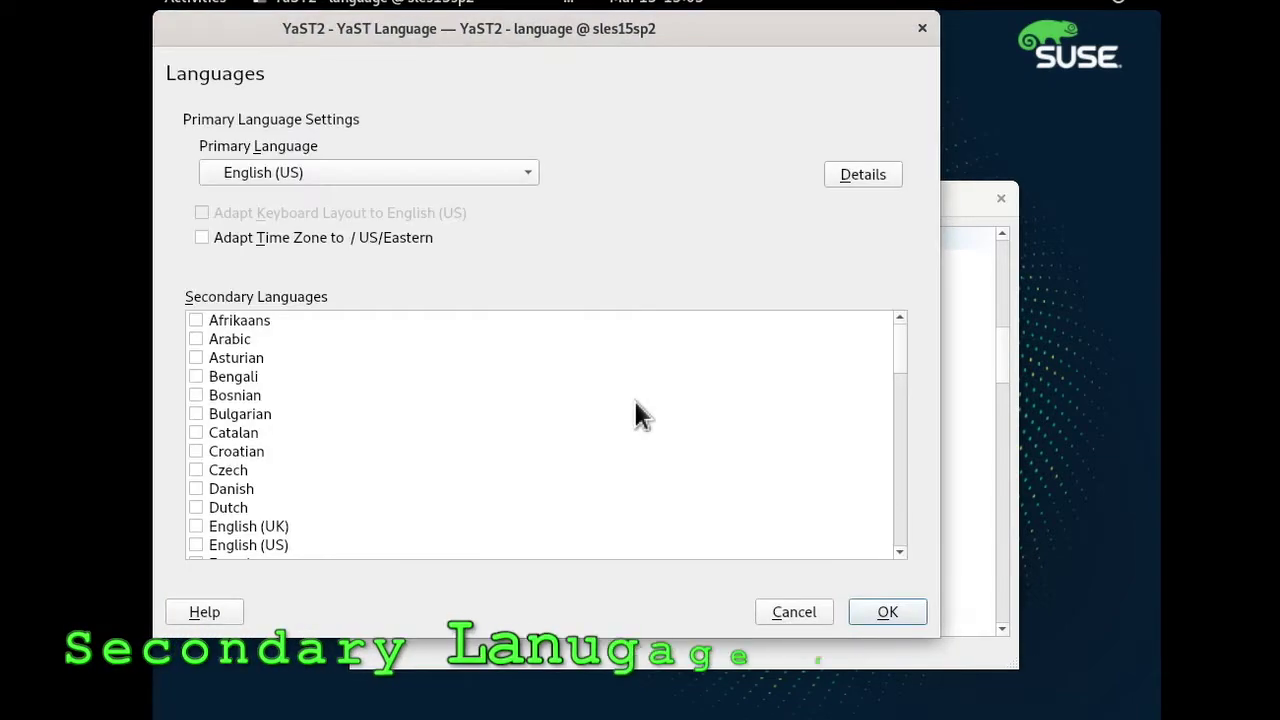
click(285, 170)
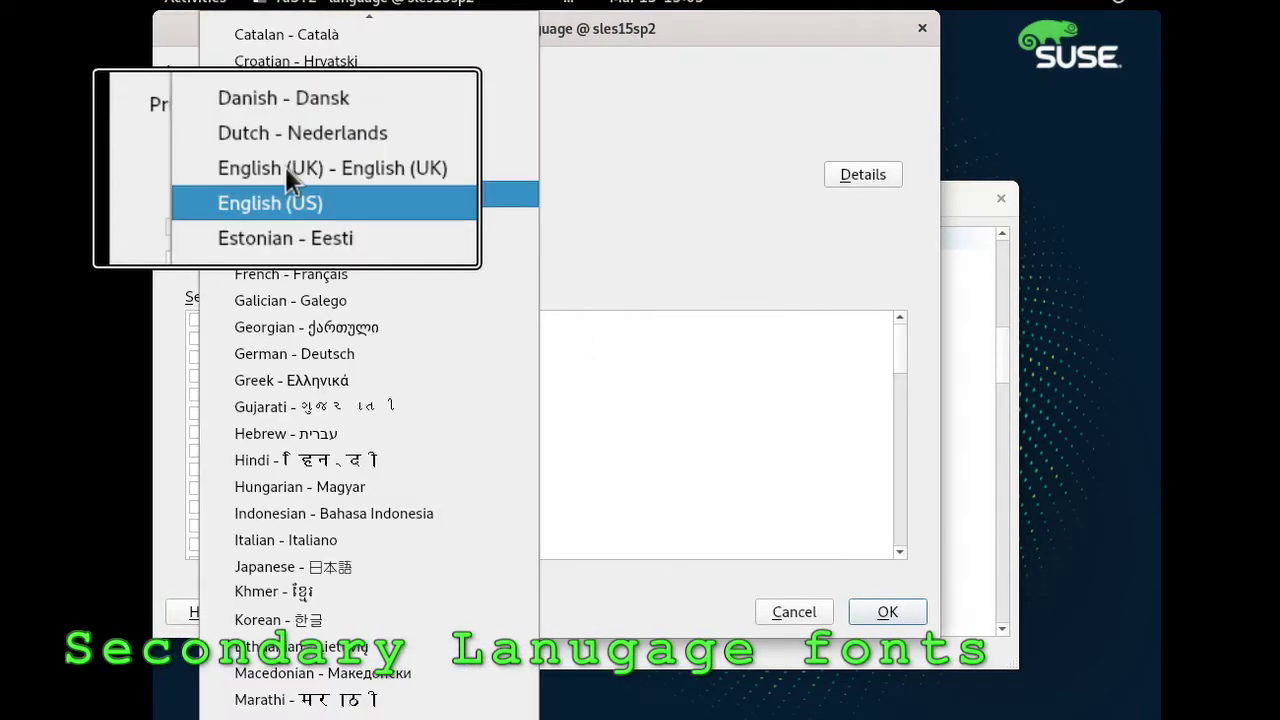
click(328, 561)
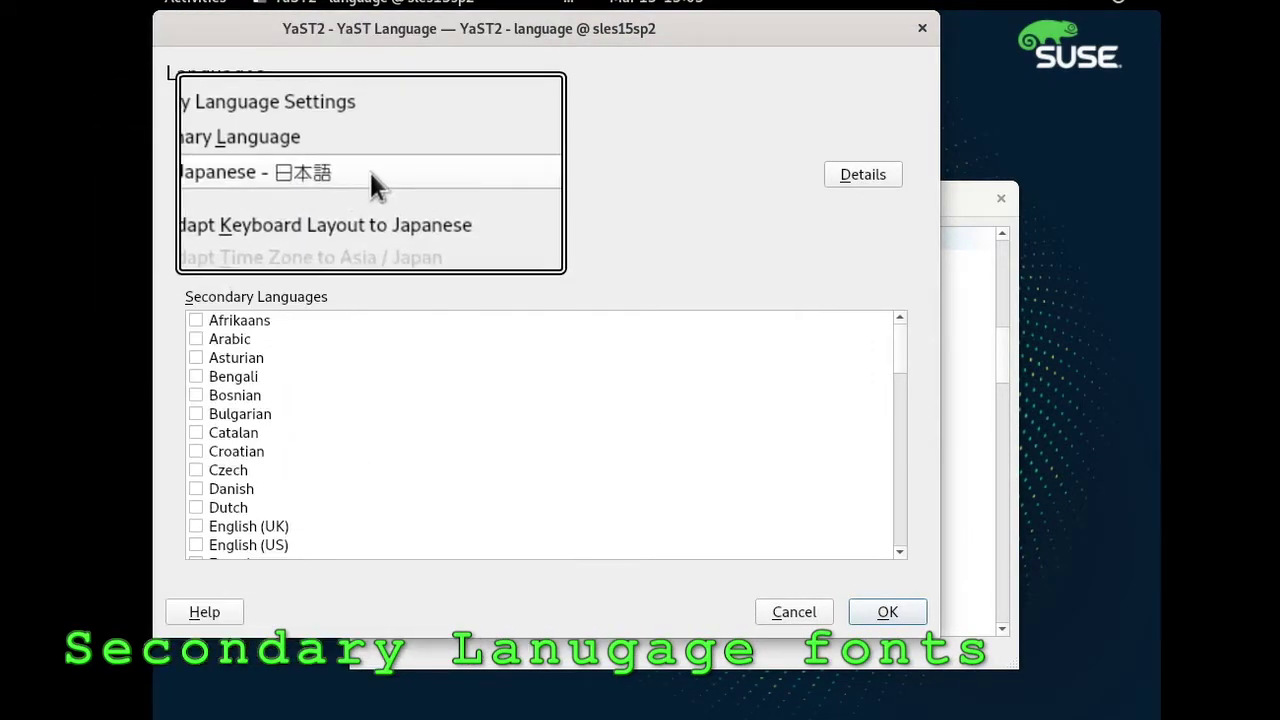
click(369, 172)
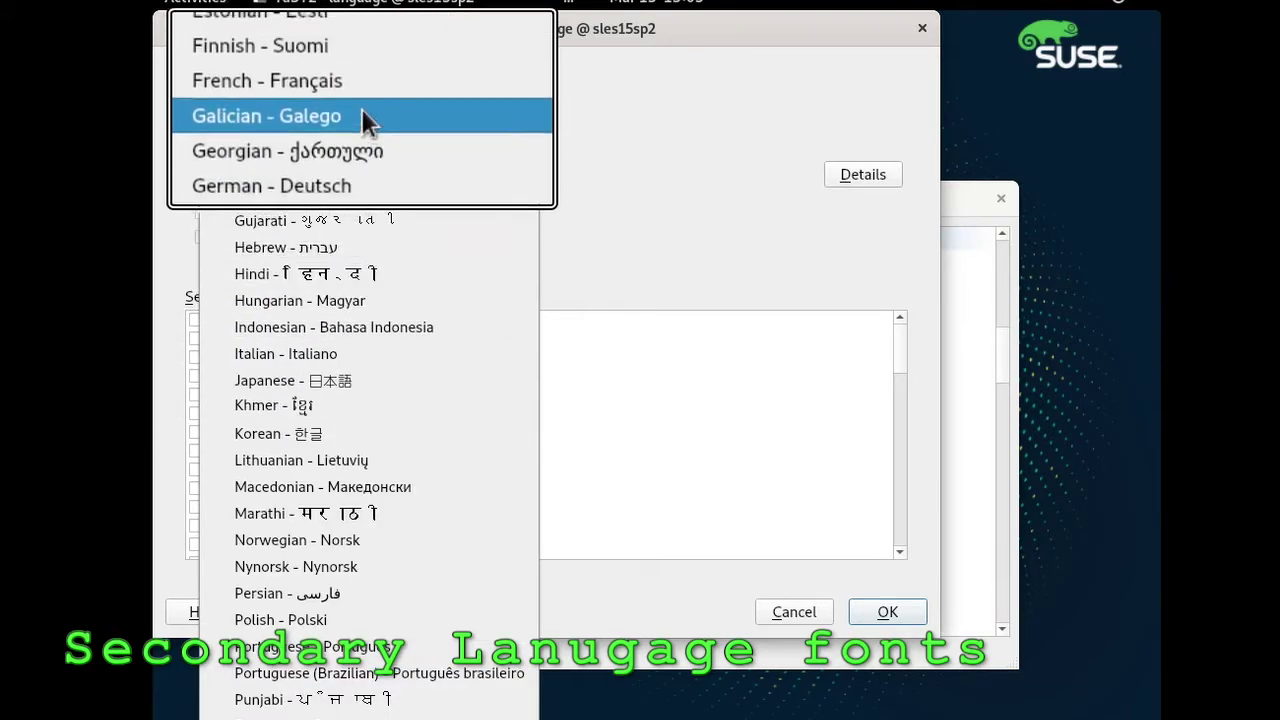
click(344, 64)
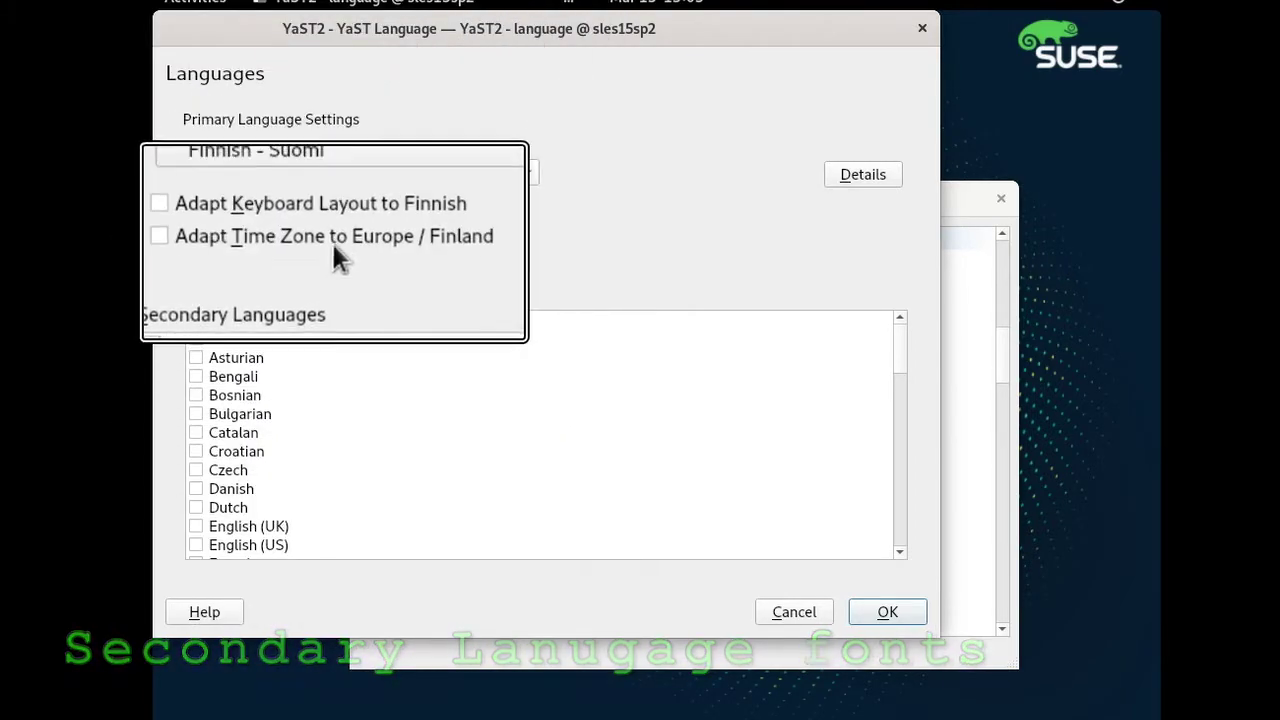
click(341, 174)
scroll(341, 250, up, 2)
click(337, 256)
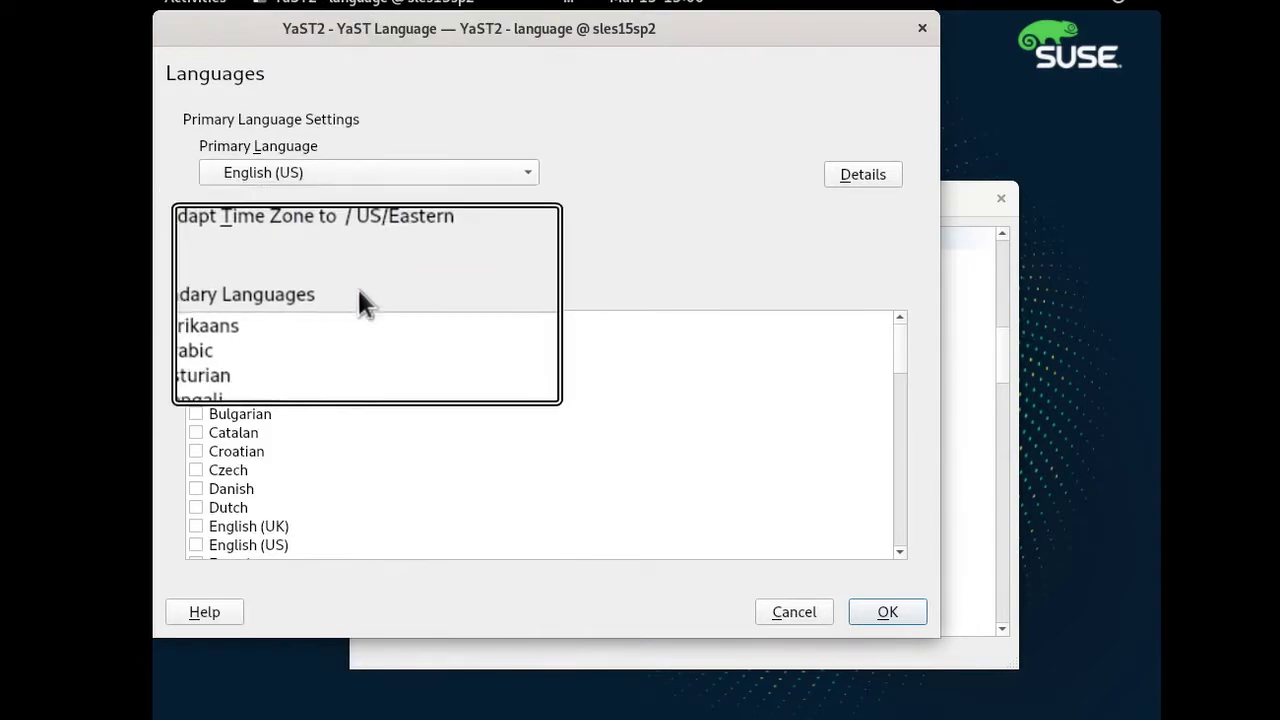
Tick Japanese as a secondary language and accept the language settings.
scroll(312, 428, down, 1)
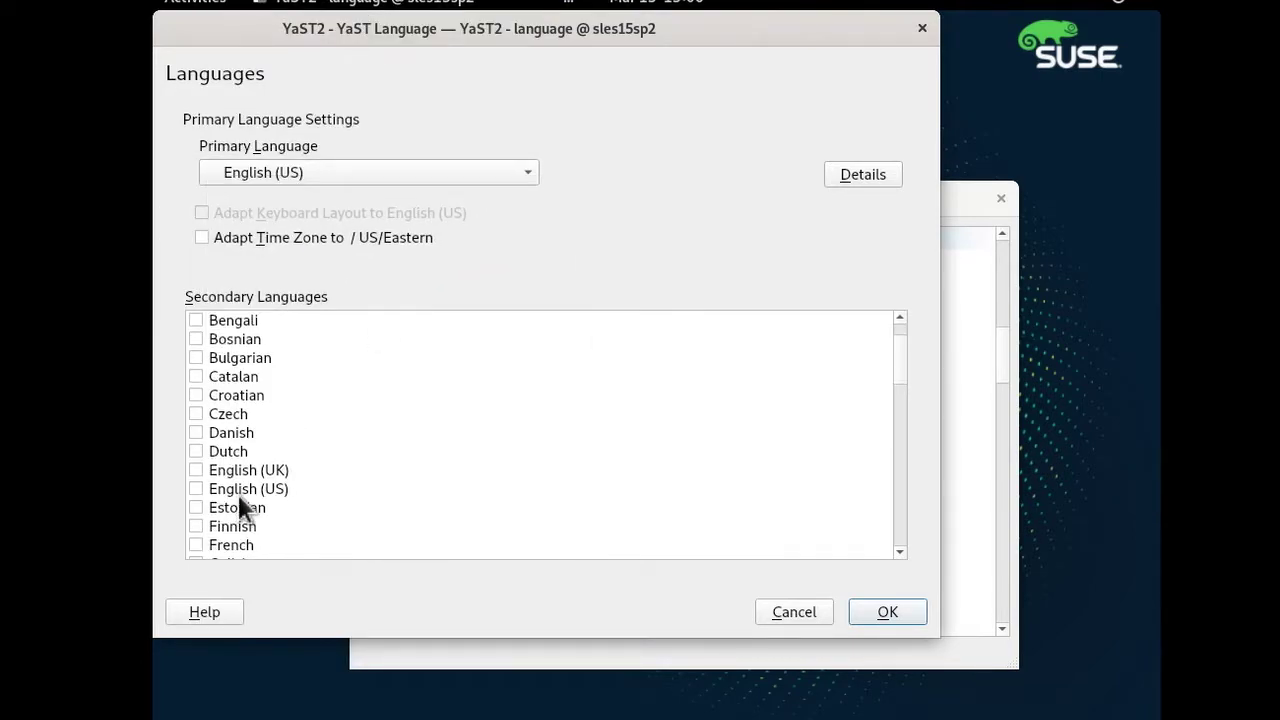
click(205, 526)
scroll(222, 529, up, 5)
scroll(230, 535, down, 8)
scroll(242, 385, up, 5)
scroll(246, 405, down, 4)
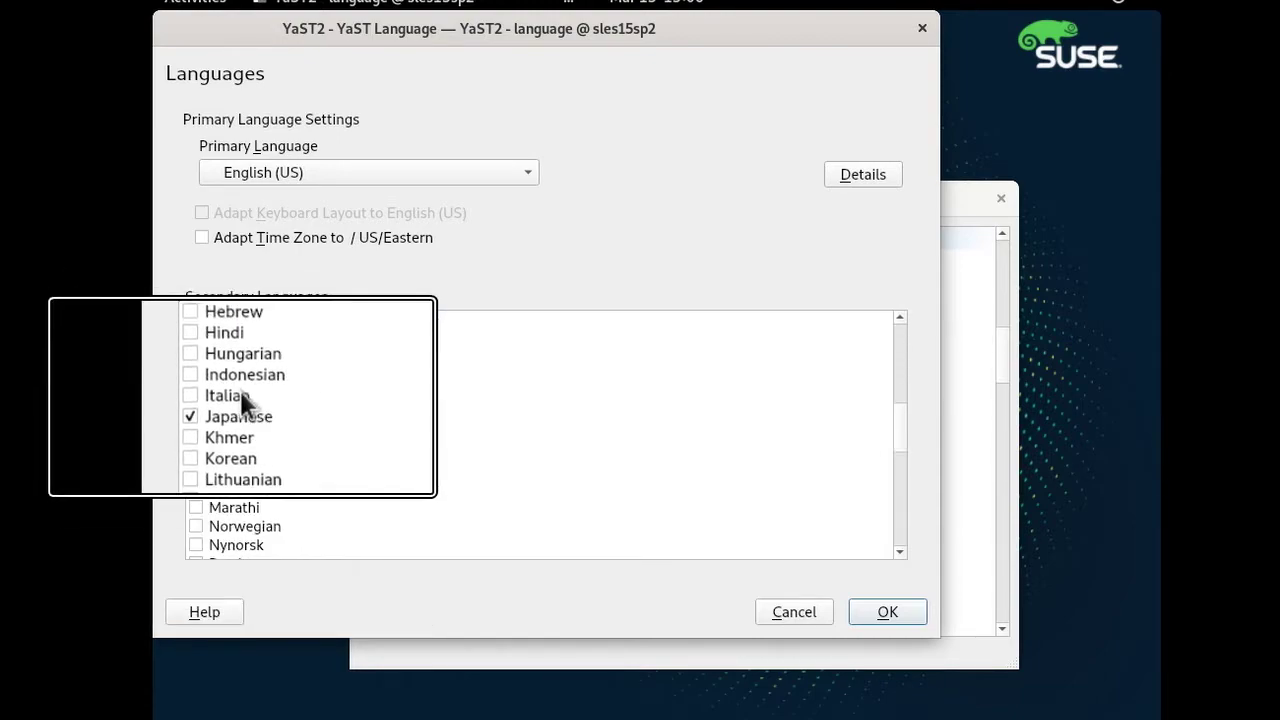
scroll(250, 419, down, 8)
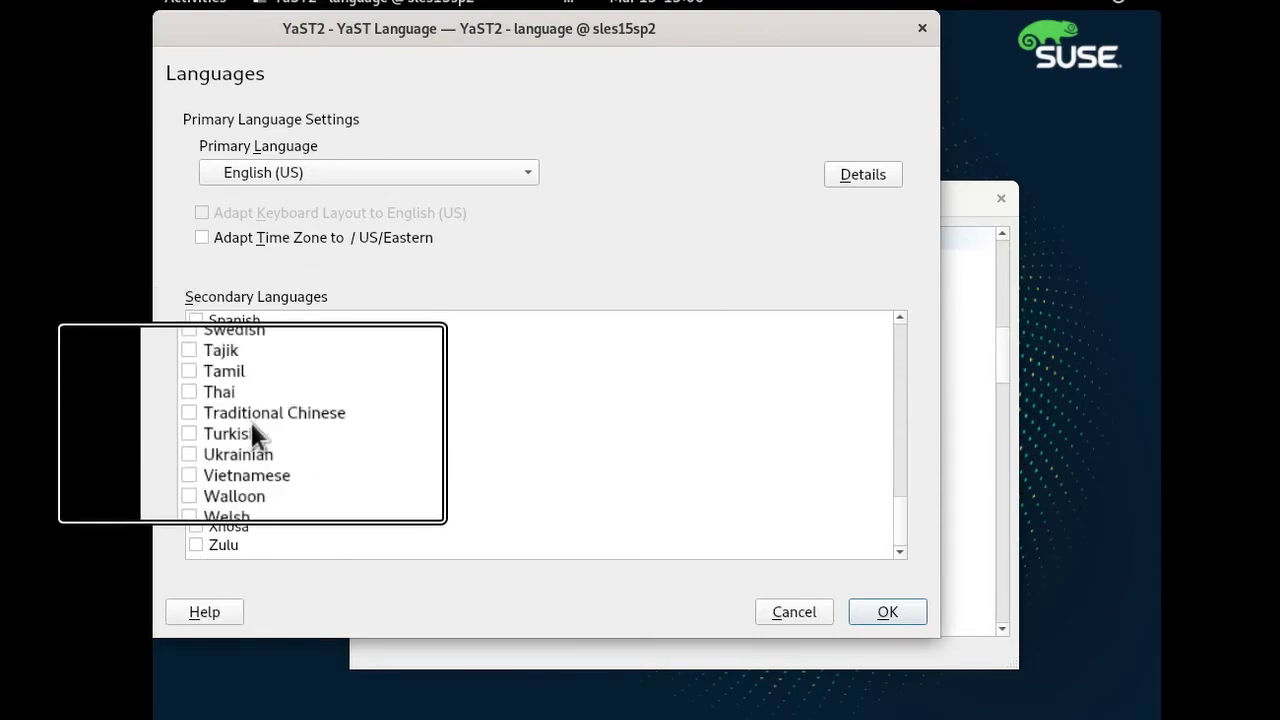
click(852, 612)
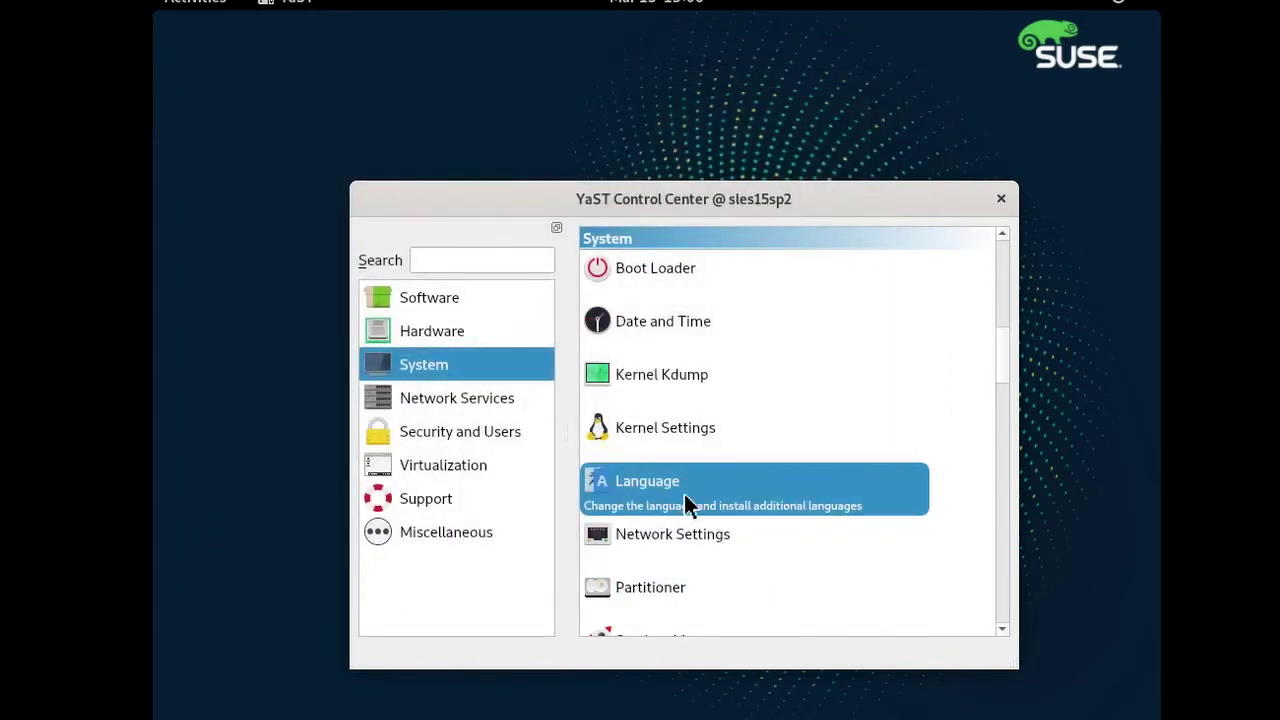
scroll(720, 520, down, 2)
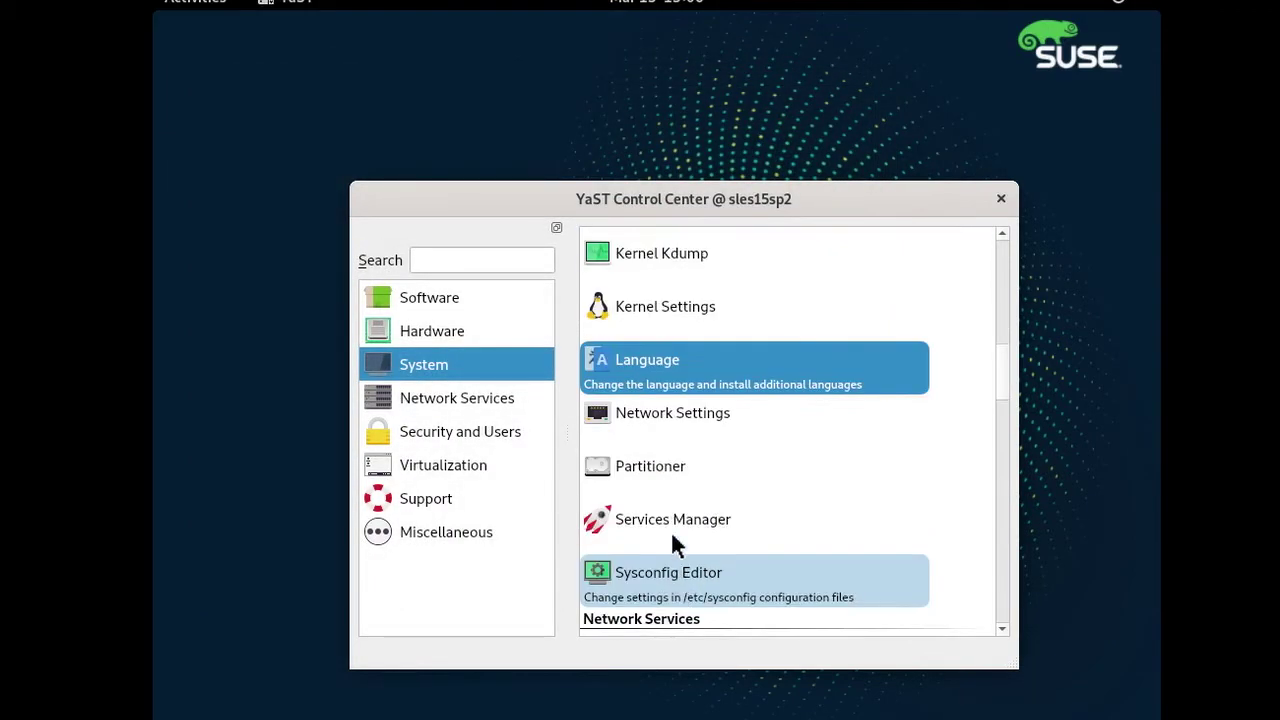
Start the Partitioner, accept its warning, and select the empty 30 GiB disk /dev/vdb.
click(655, 470)
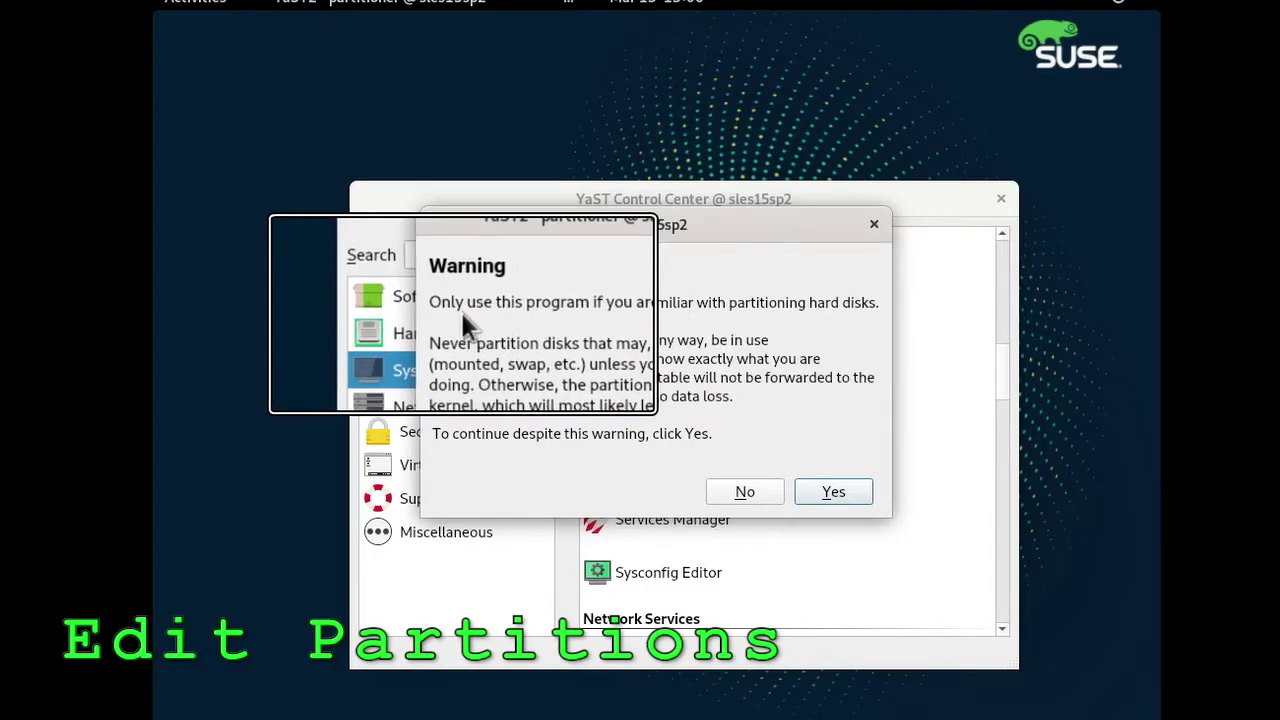
click(833, 491)
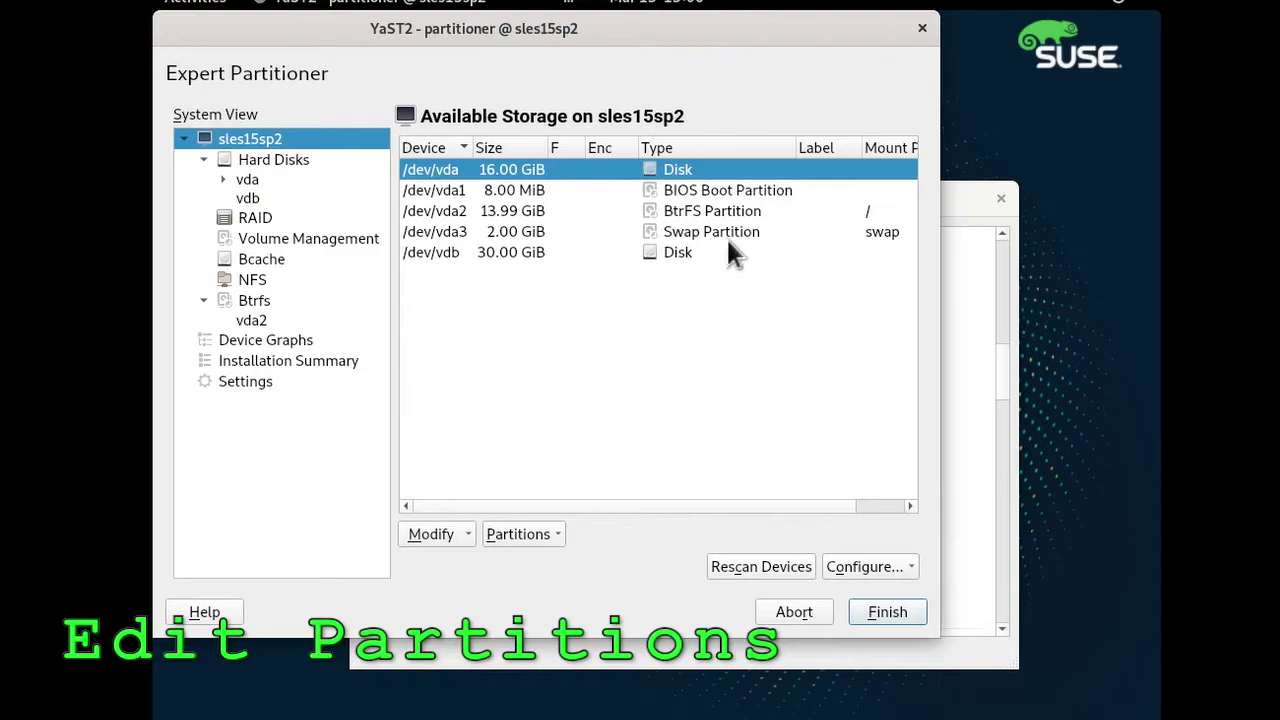
click(755, 212)
click(720, 231)
key(Up)
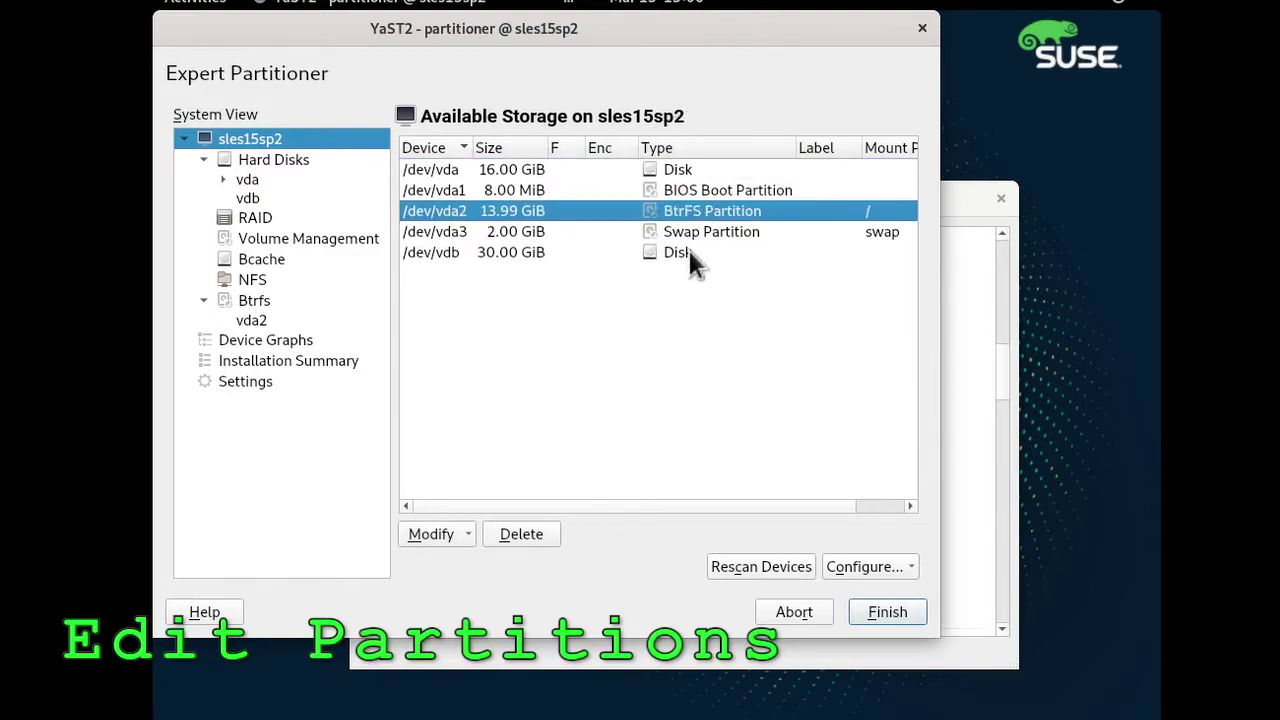
click(688, 250)
click(520, 534)
click(560, 588)
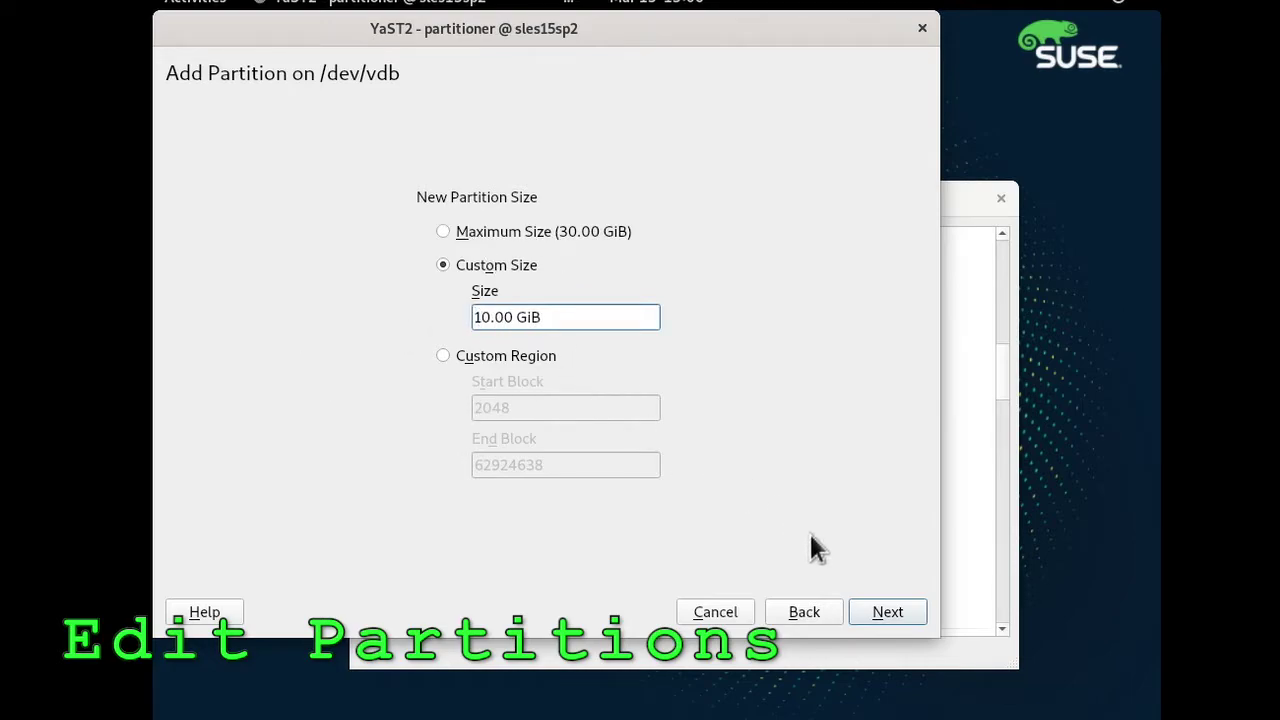
click(860, 605)
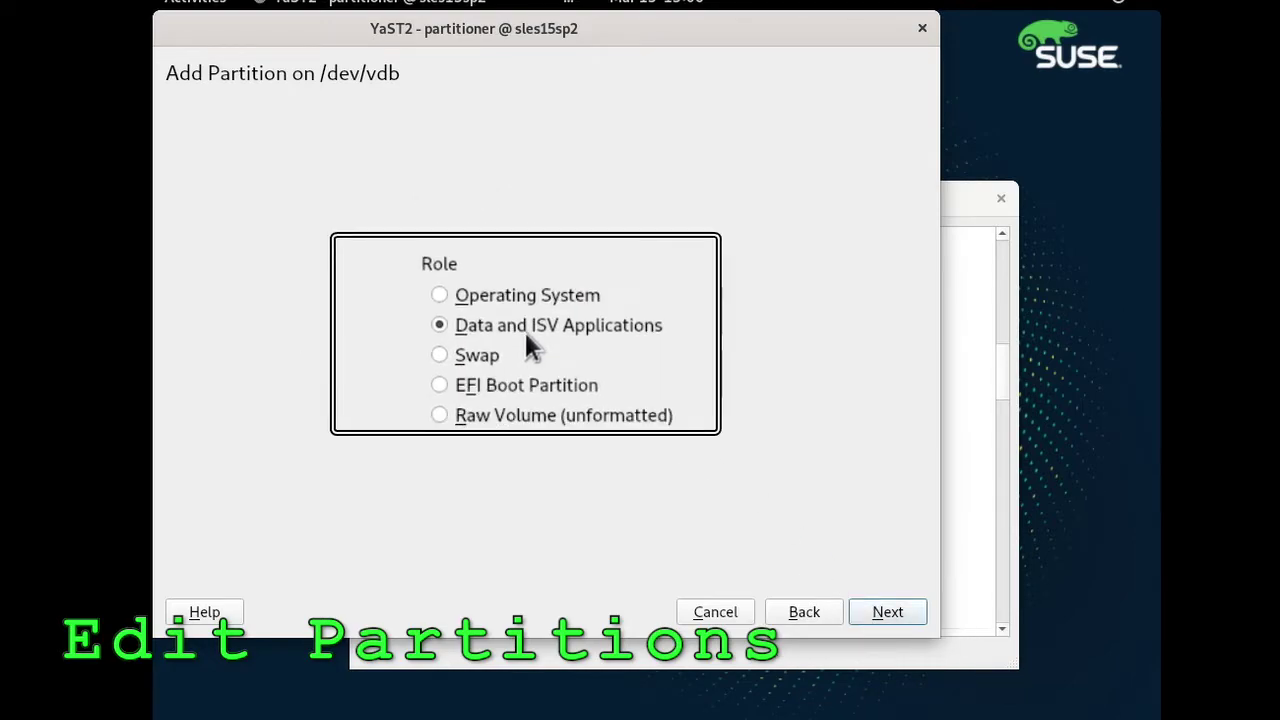
click(868, 610)
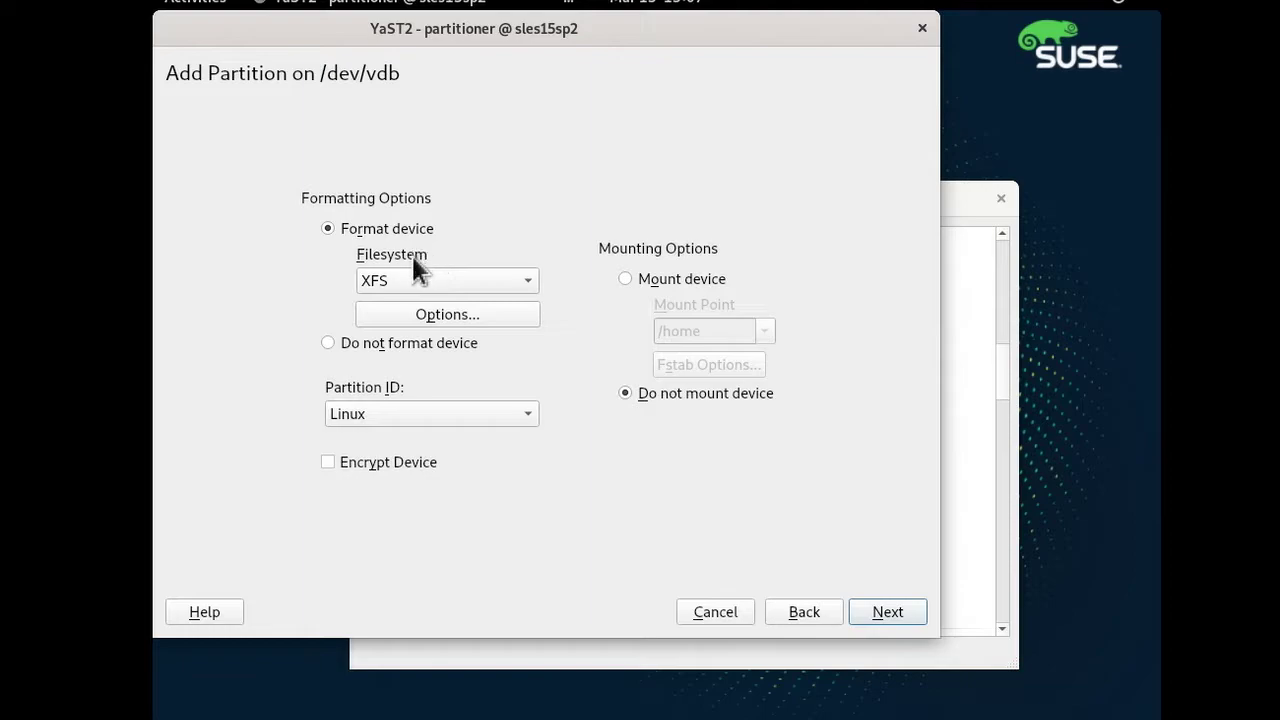
click(716, 277)
click(764, 330)
click(716, 369)
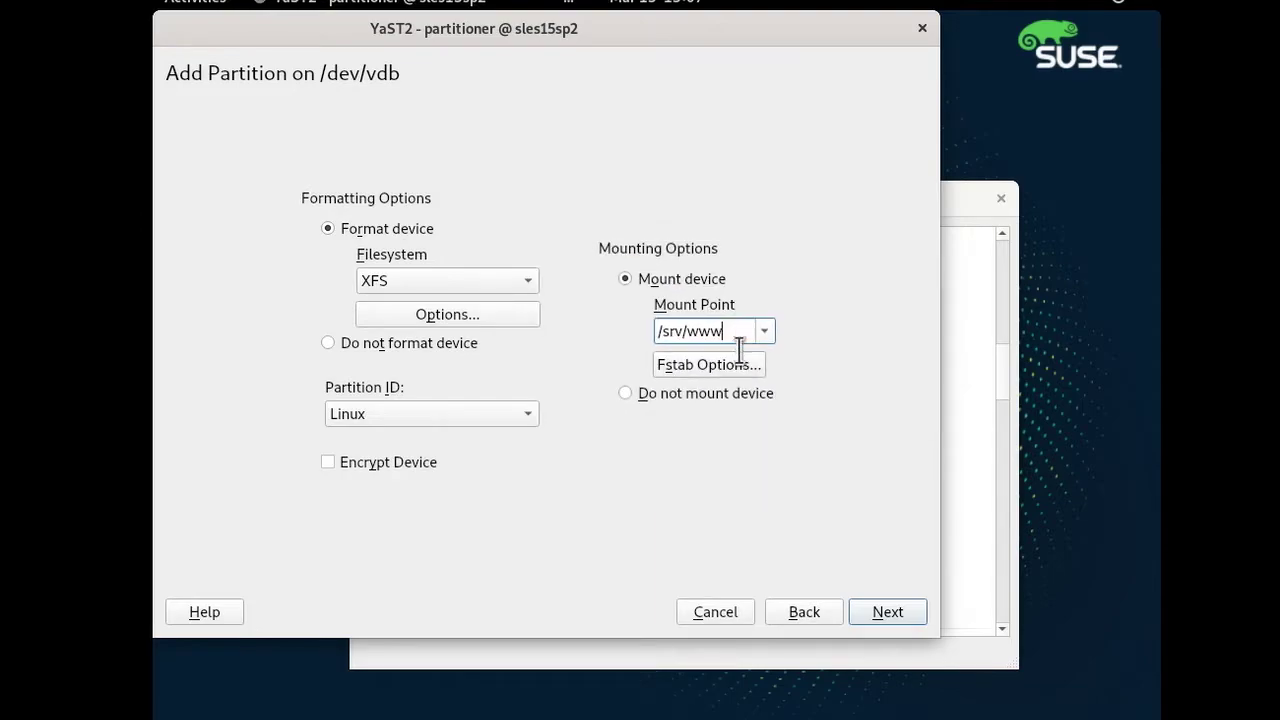
Finish the XFS partition, apply the pending changes and close the Partitioner.
click(895, 610)
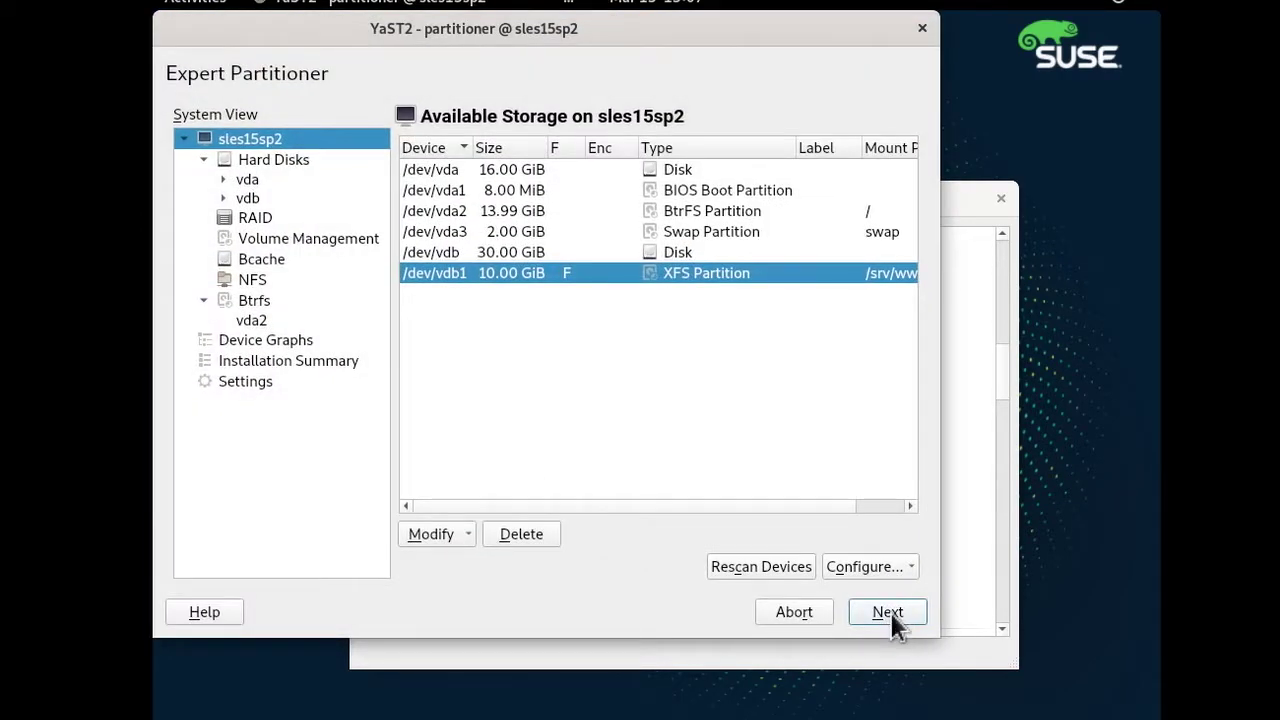
click(890, 612)
click(885, 612)
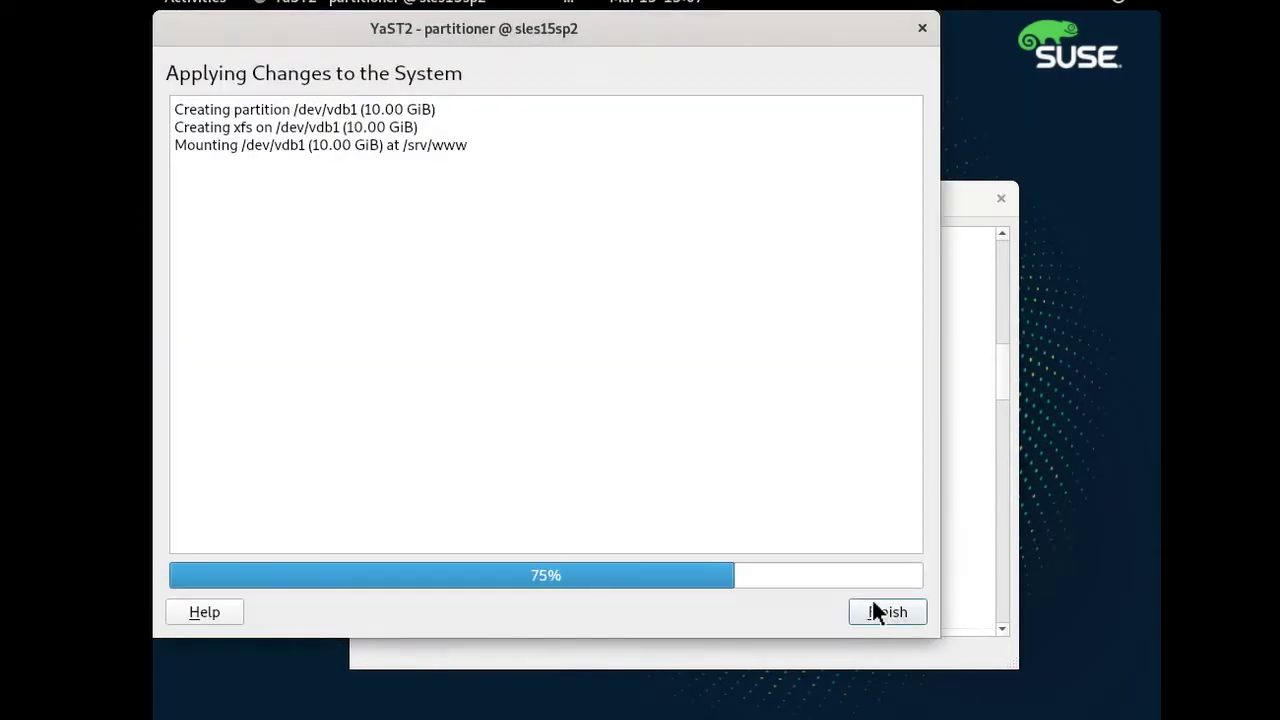
click(874, 610)
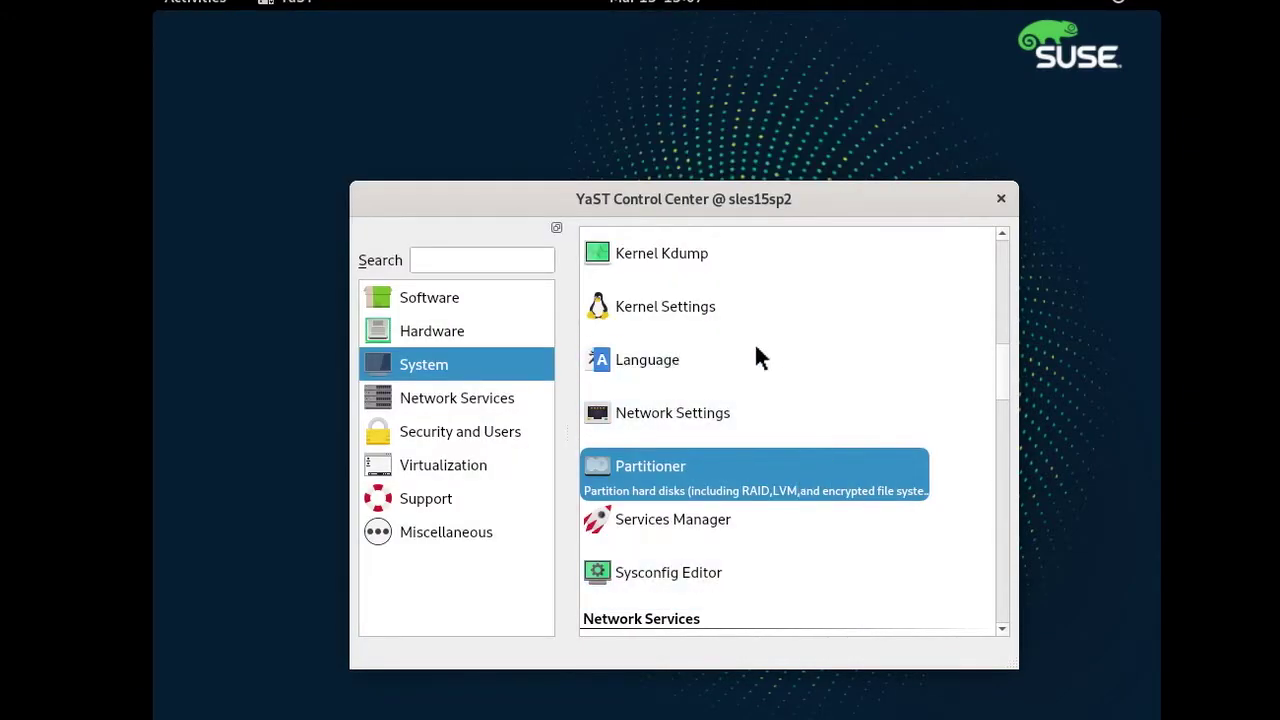
In a new terminal, check /dev/vdb1 in text-mode YaST's Partitioner, then quit YaST.
mouse_move(194, 9)
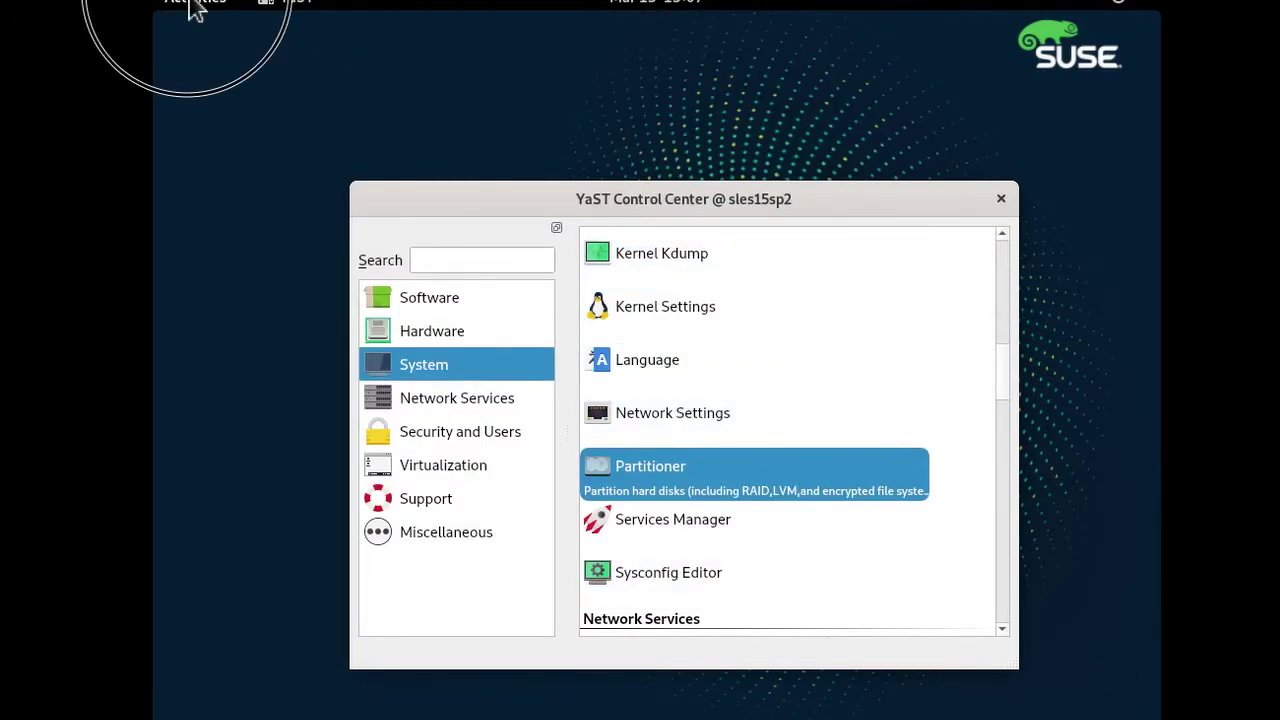
click(200, 520)
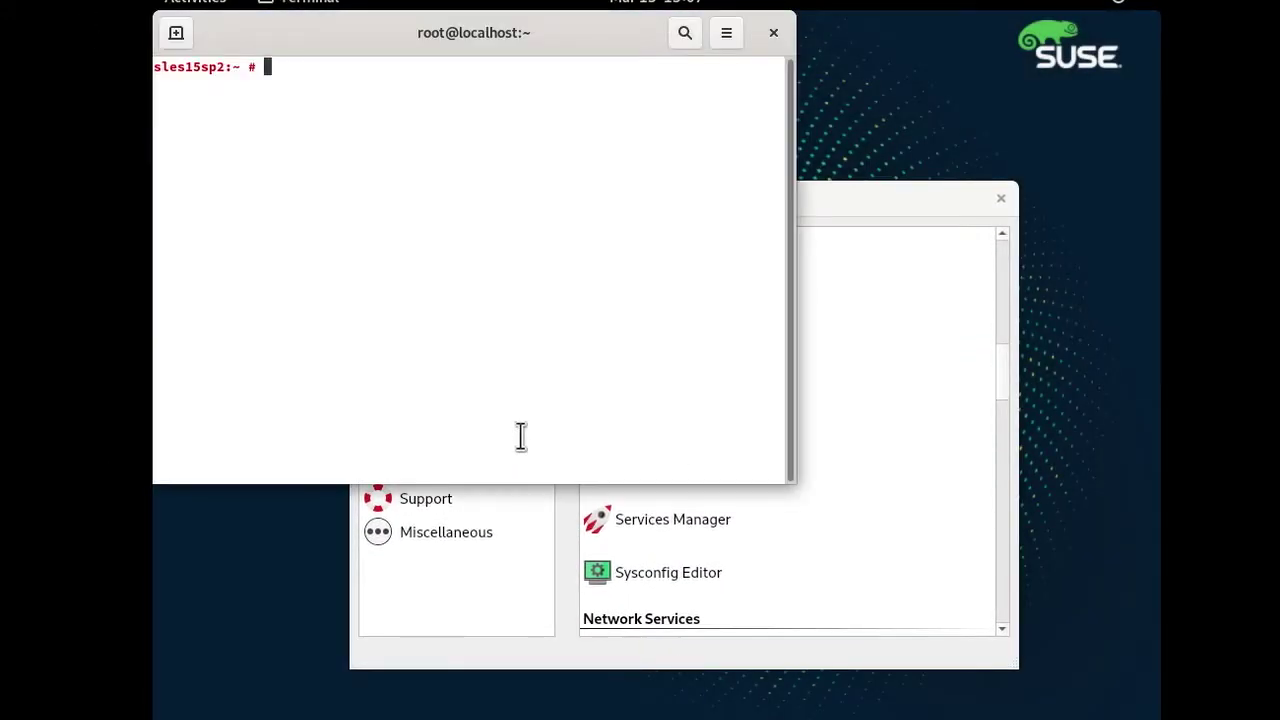
text(yast)
key(Return)
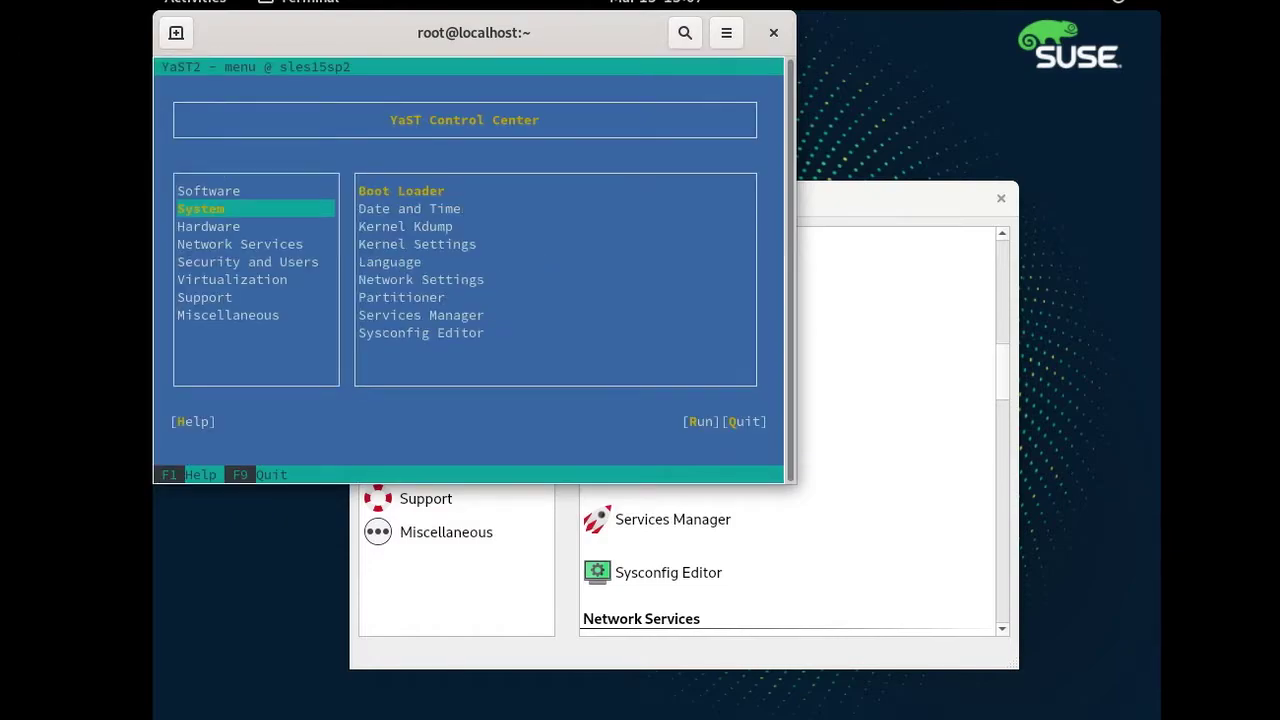
key(Up)
key(Up)
key(Up)
key(Up)
key(Up)
key(Return)
key(Return)
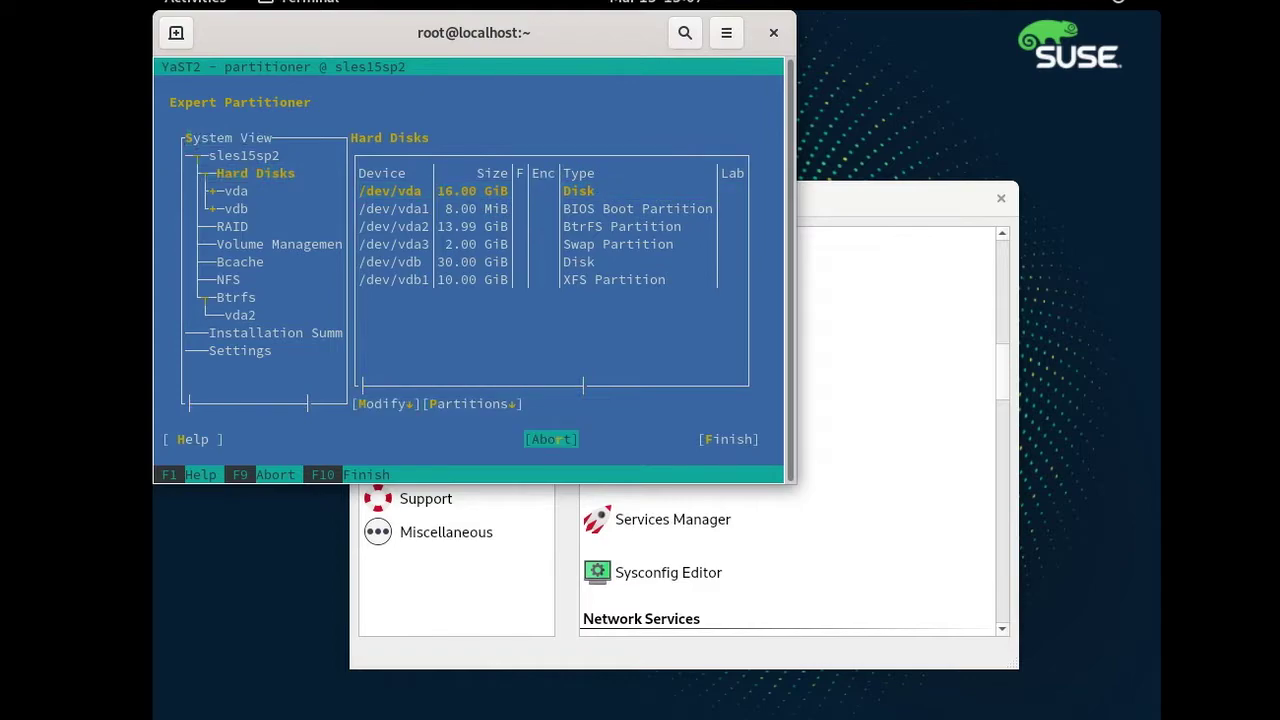
key(Return)
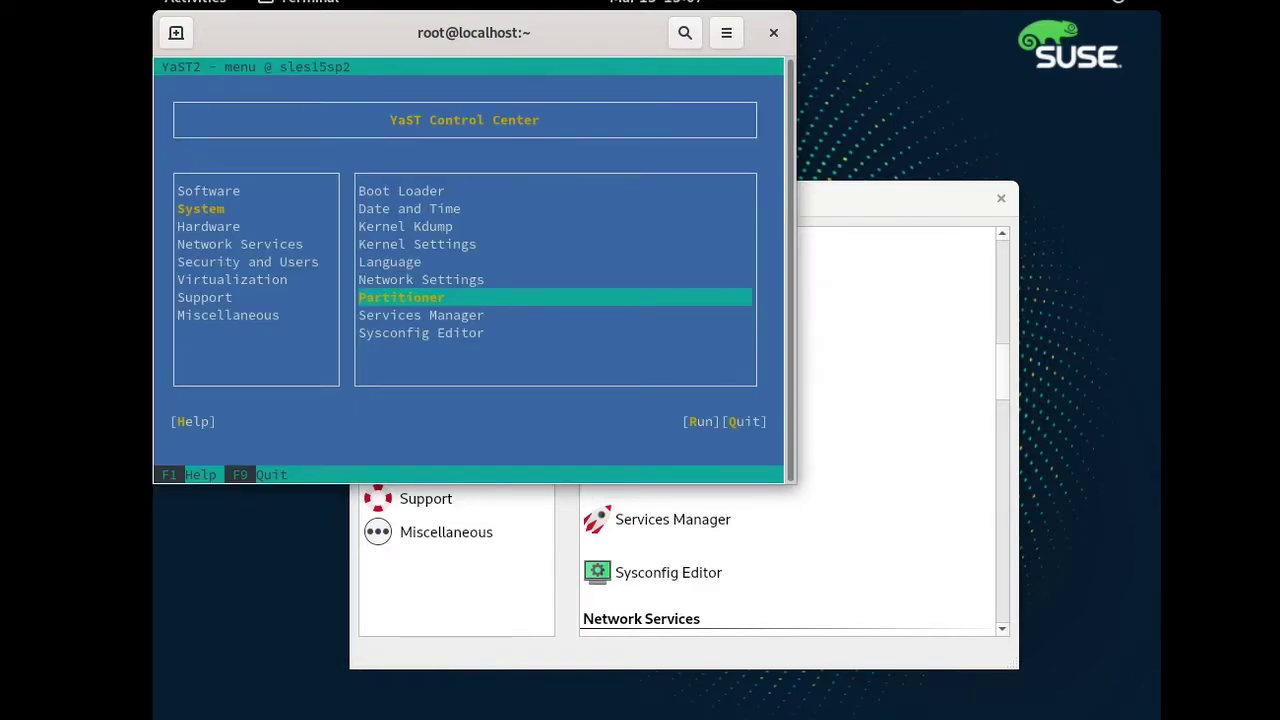
key(Return)
click(891, 216)
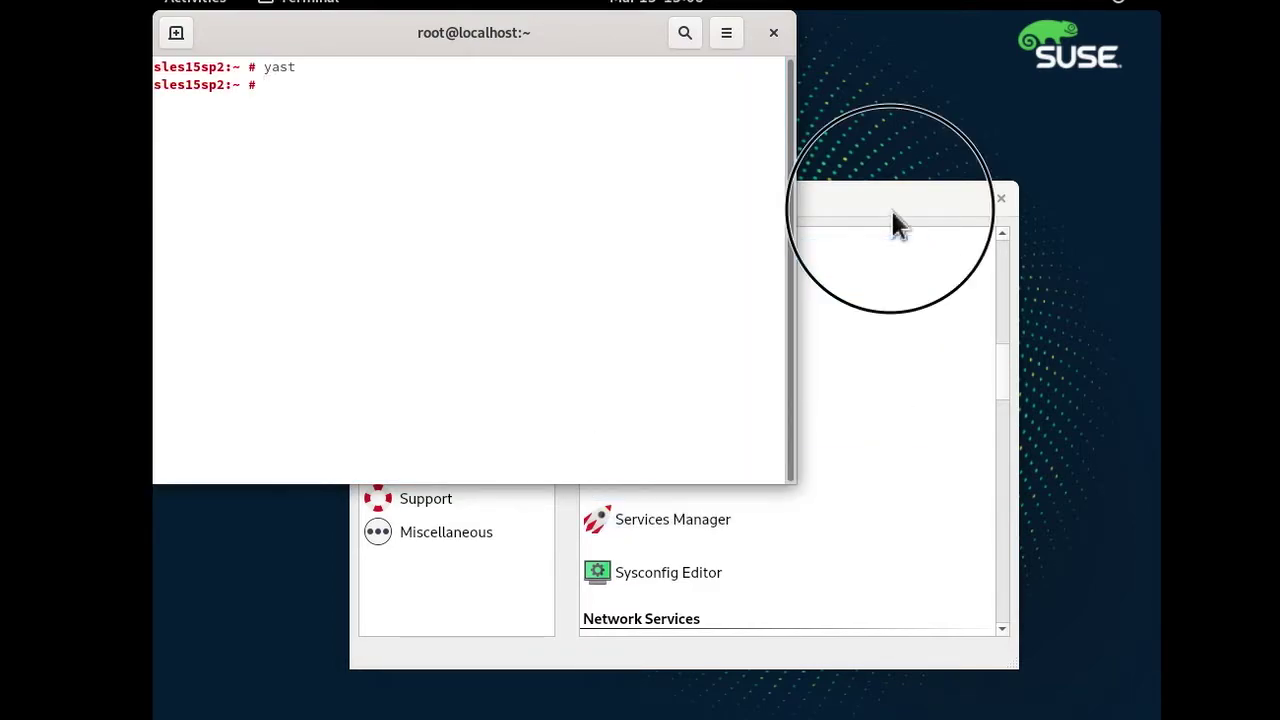
Open Software Management from the Software category and search for yast2 packages.
click(463, 300)
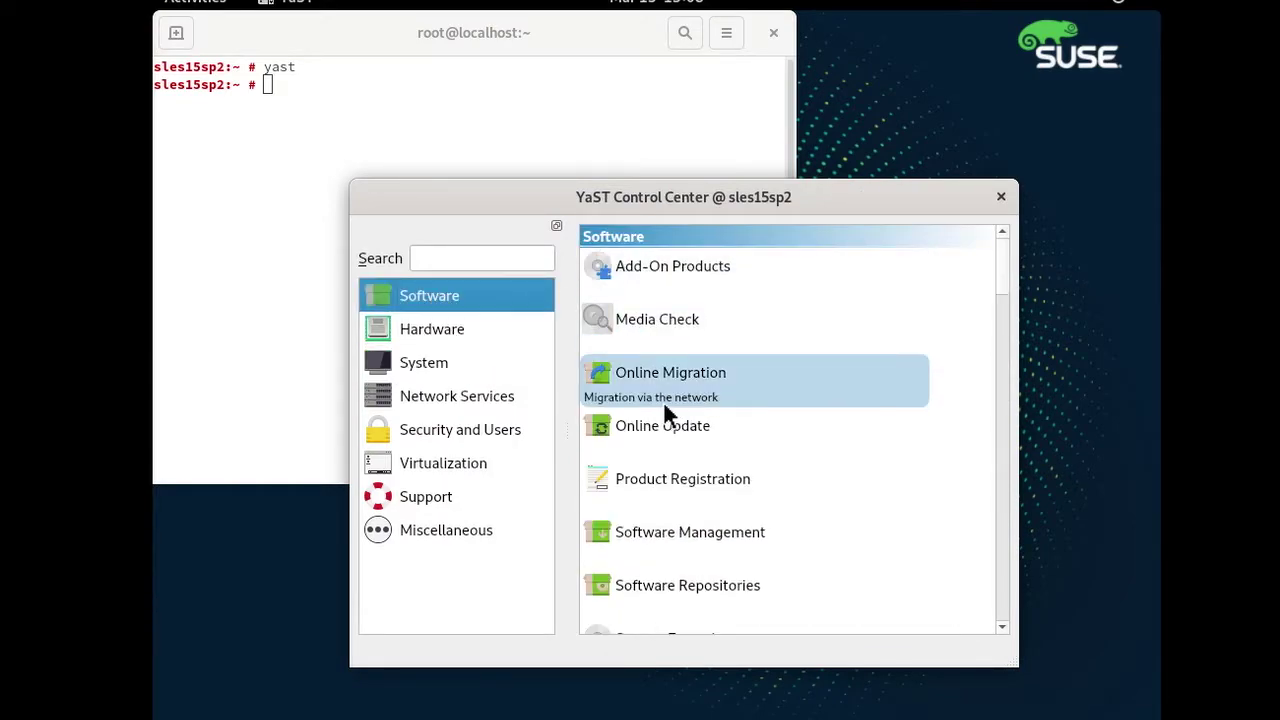
click(682, 531)
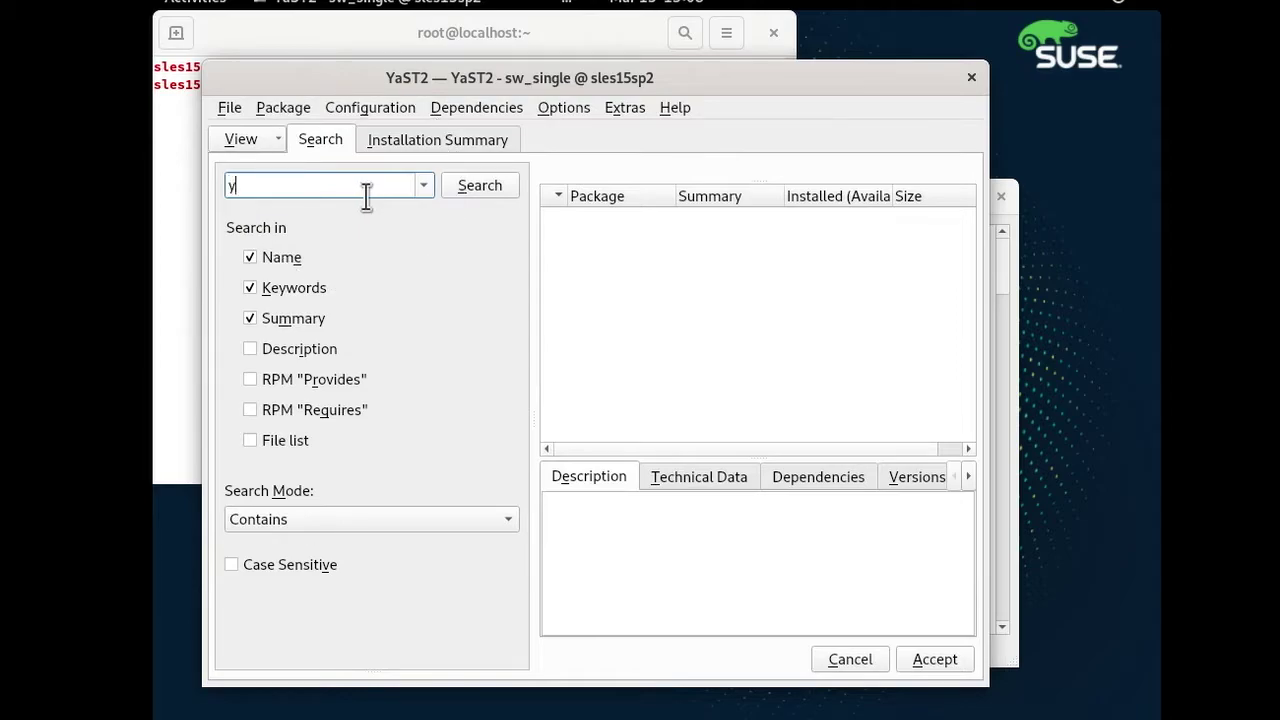
key(Return)
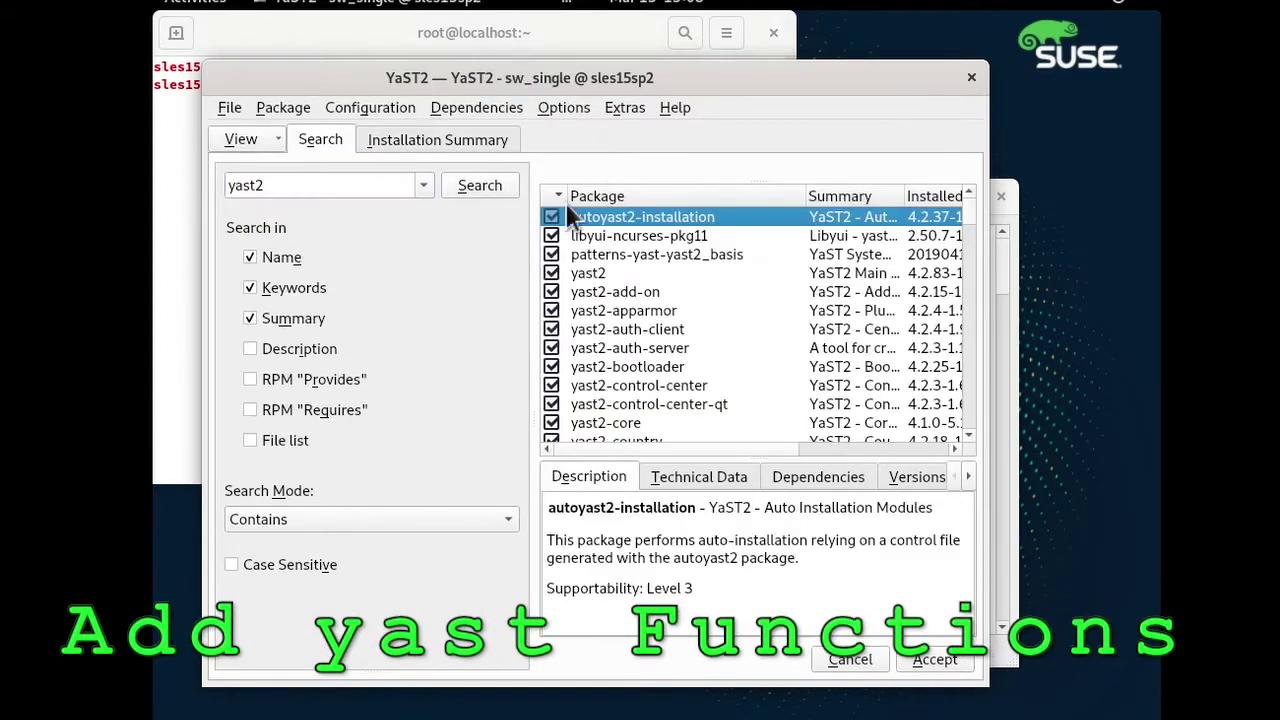
drag(966, 245, 977, 305)
scroll(797, 365, down, 1)
scroll(566, 422, up, 2)
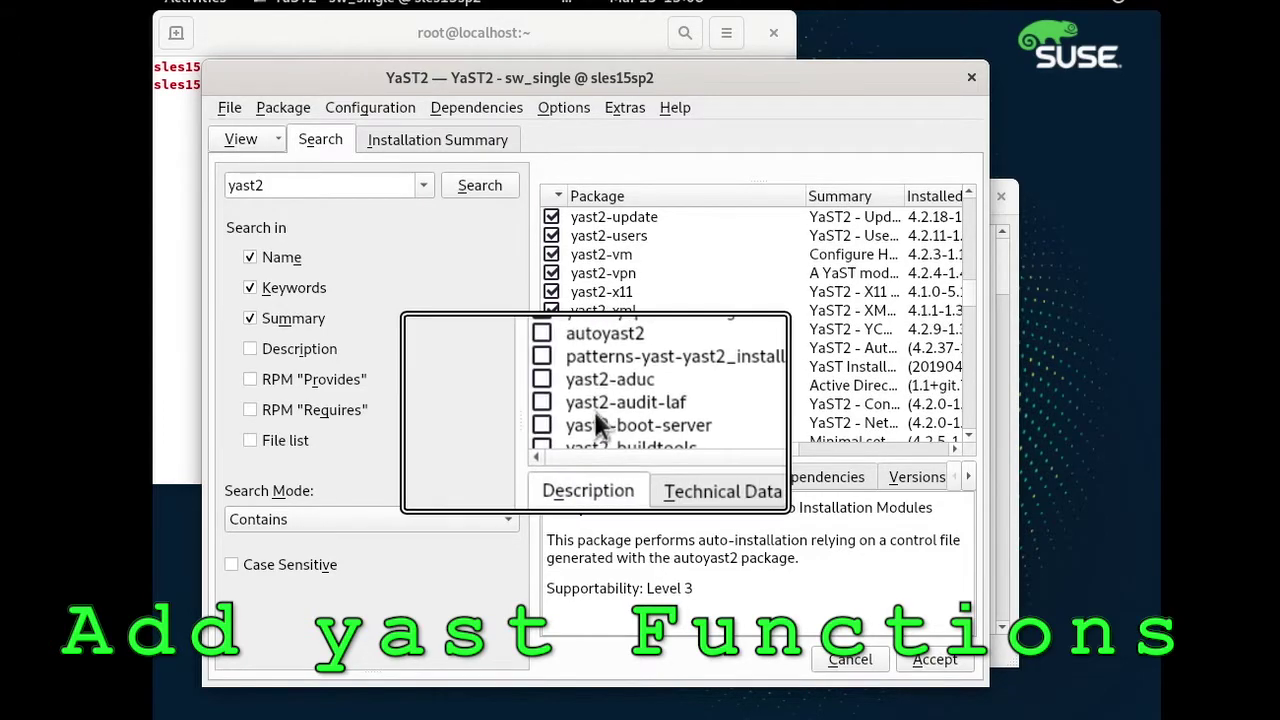
scroll(598, 424, up, 10)
Mark yast2-http-server, yast2-ftp-server, yast2-dns-server, yast2-dhcp-server and yast2-squid for installation.
click(560, 404)
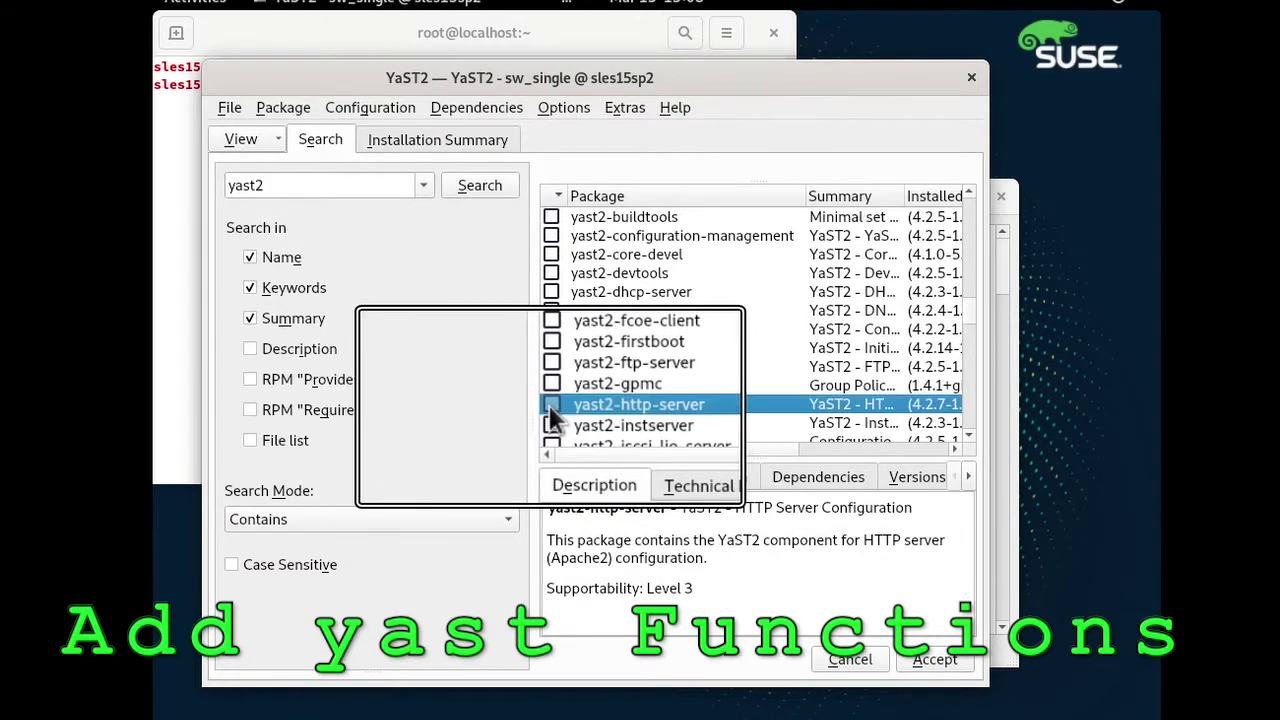
click(551, 366)
click(551, 310)
click(551, 292)
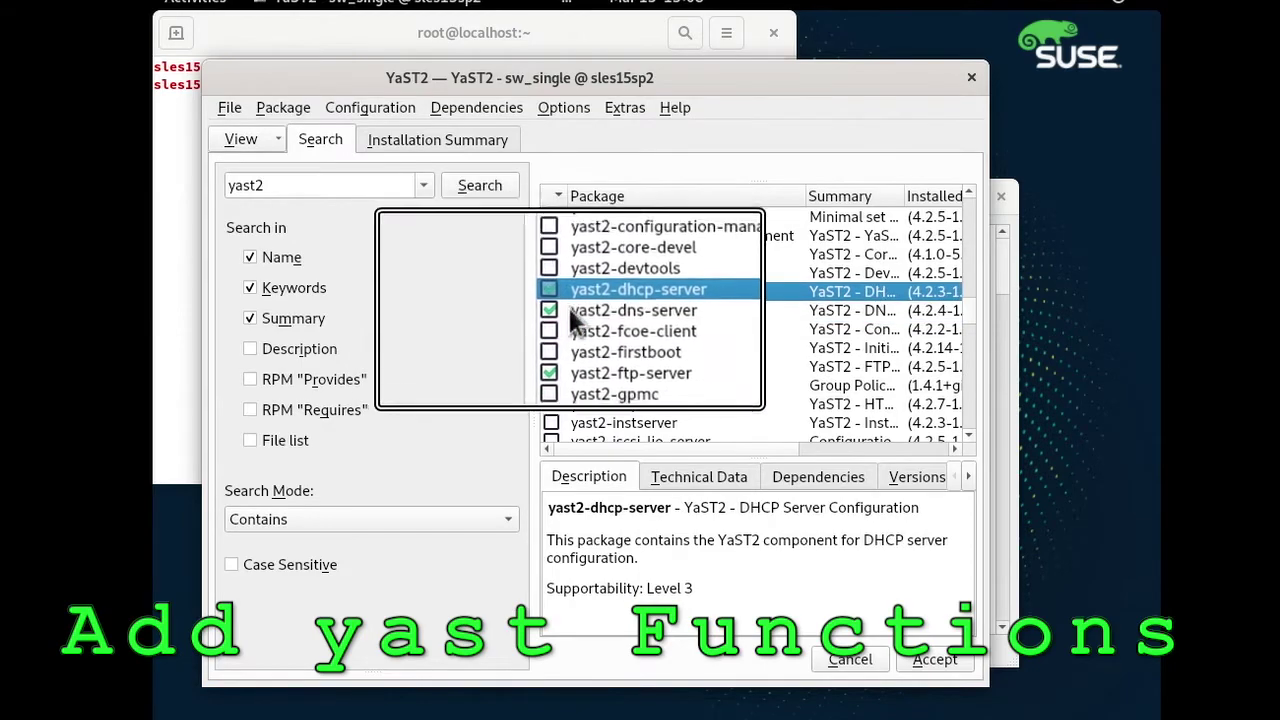
scroll(672, 385, down, 5)
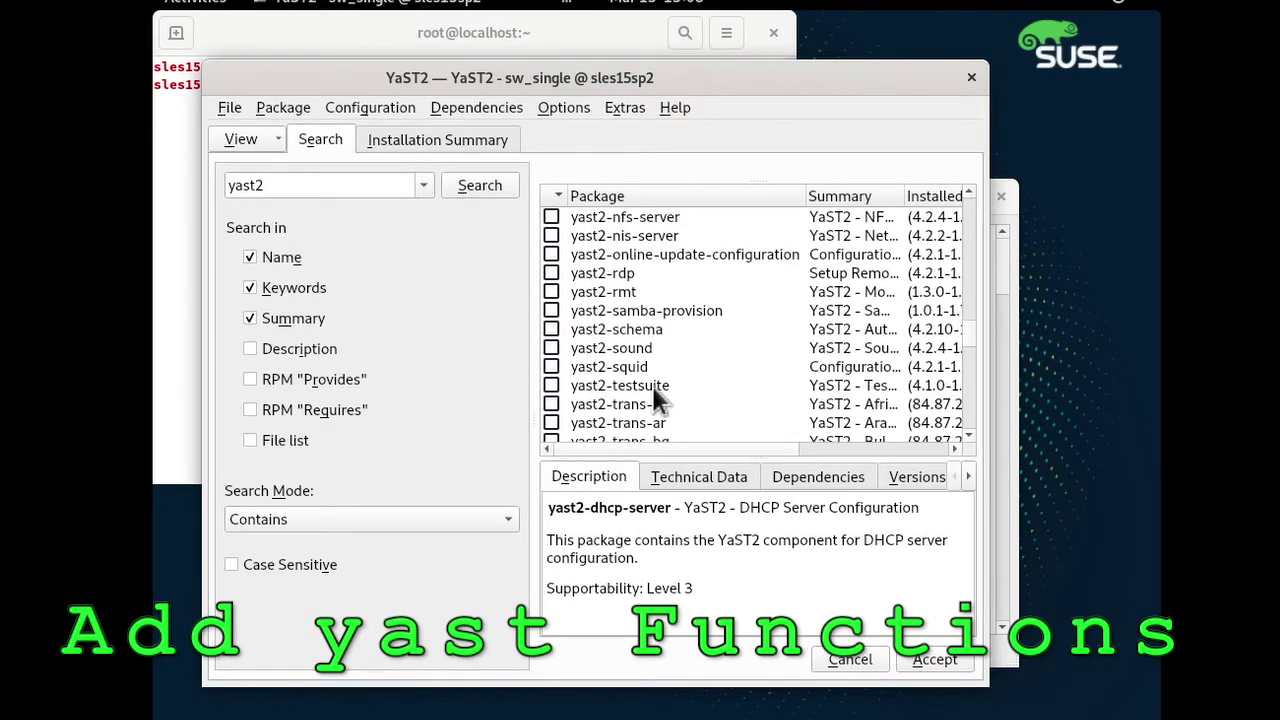
click(557, 367)
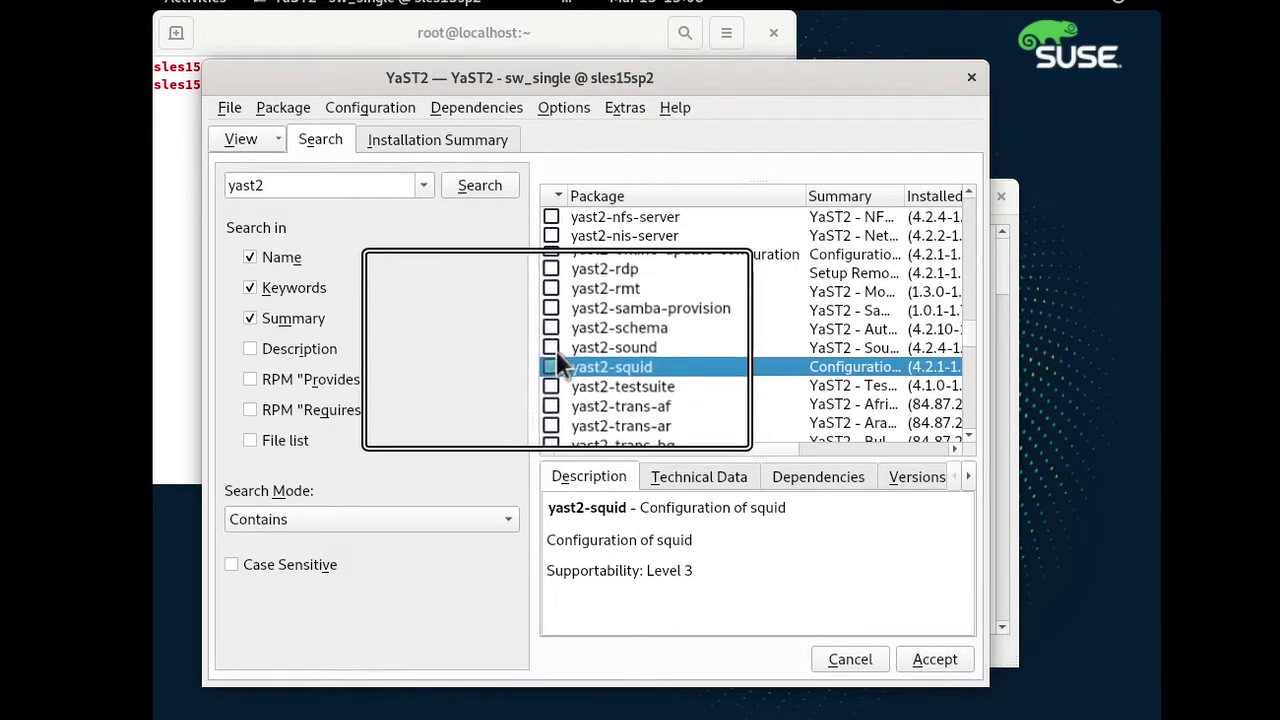
Accept the selection and its dependency changes, installing the packages and finishing.
scroll(556, 320, down, 10)
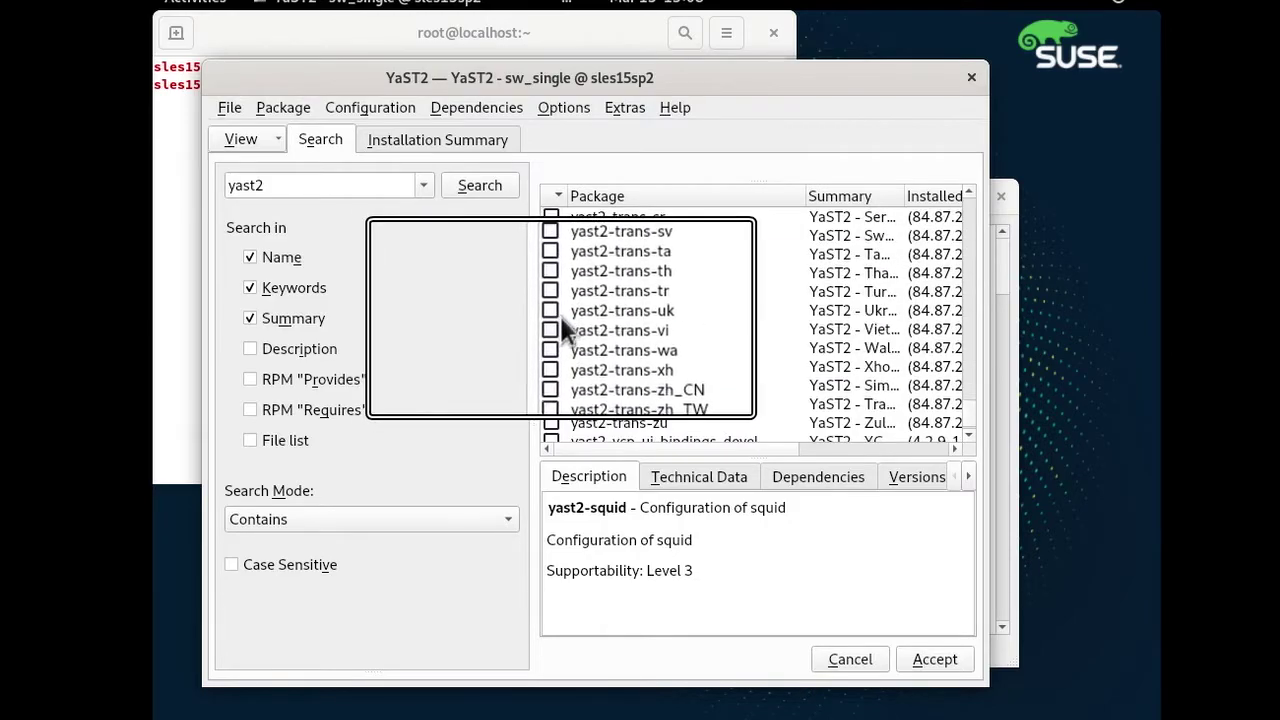
click(935, 660)
click(480, 615)
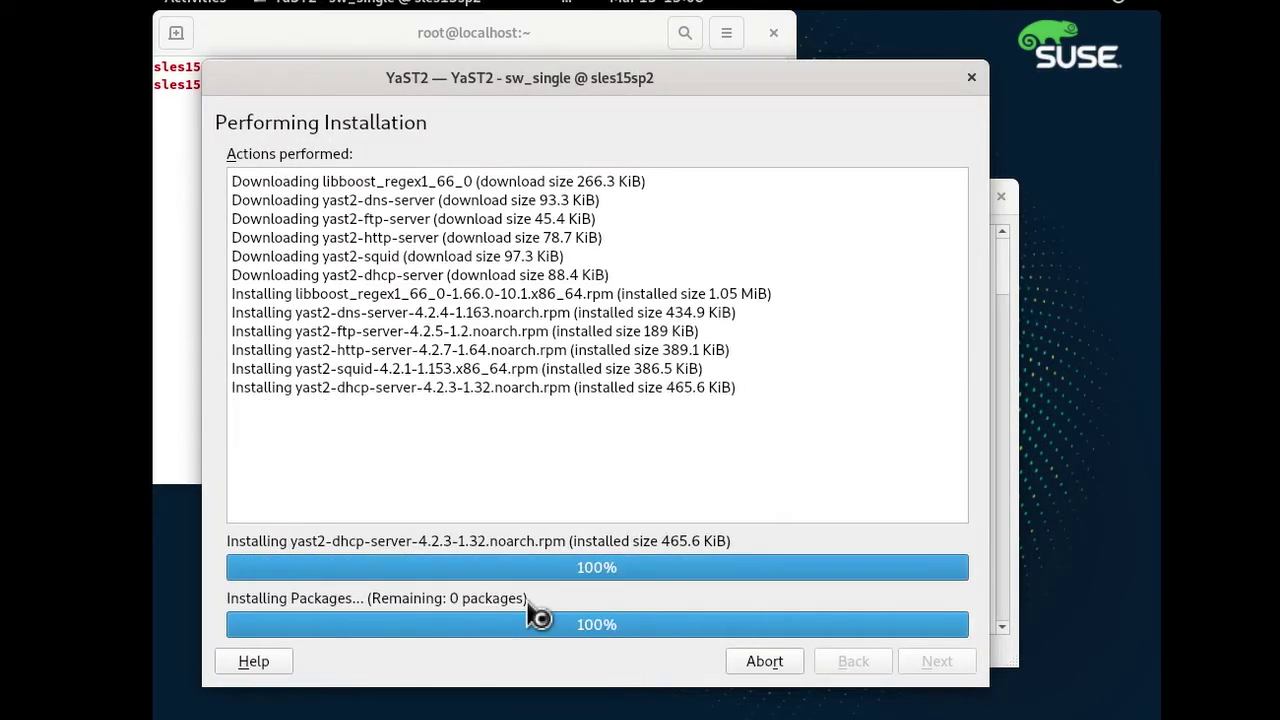
click(935, 661)
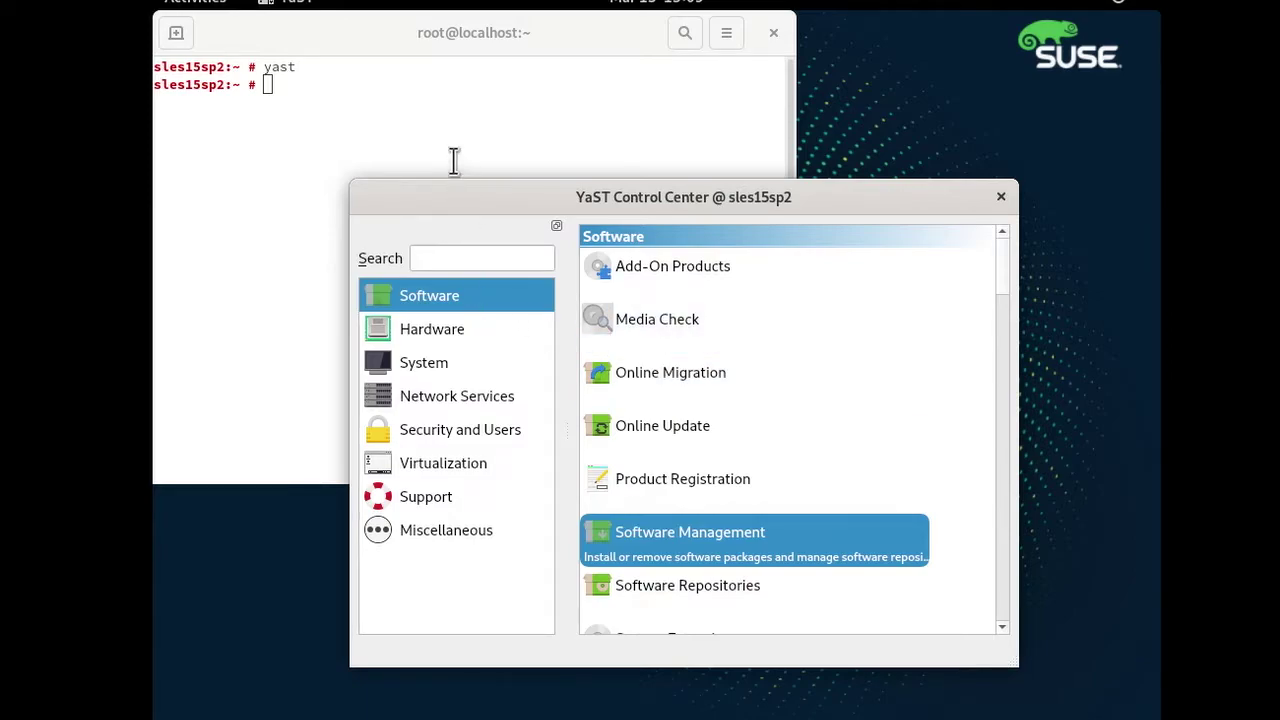
Launch Files and browse Other Locations > Computer > srv to the empty www folder.
click(220, 8)
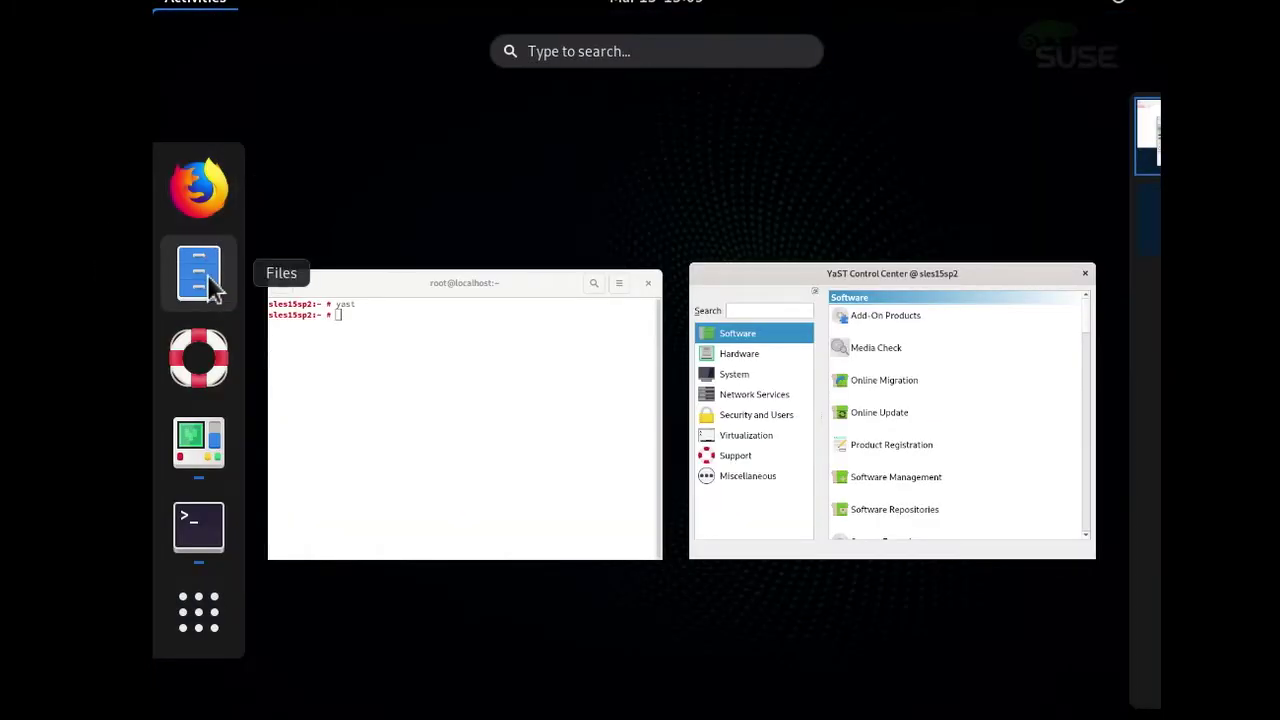
click(207, 274)
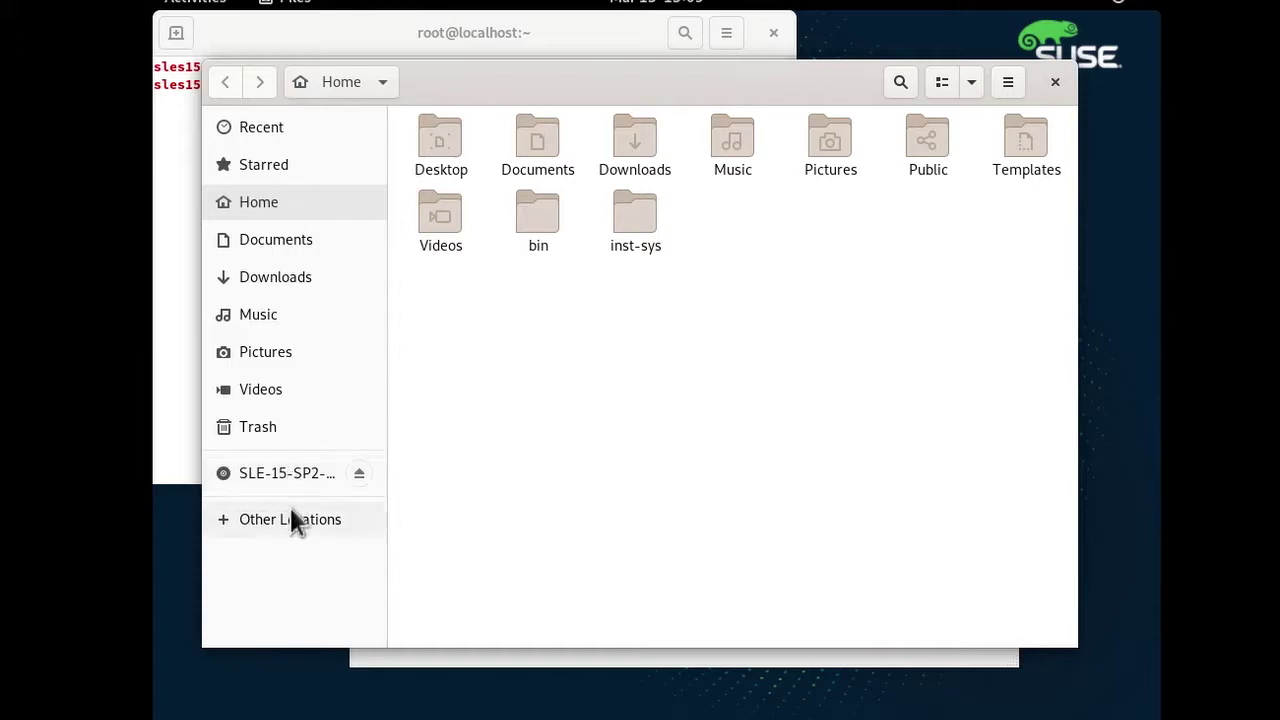
click(295, 519)
click(474, 168)
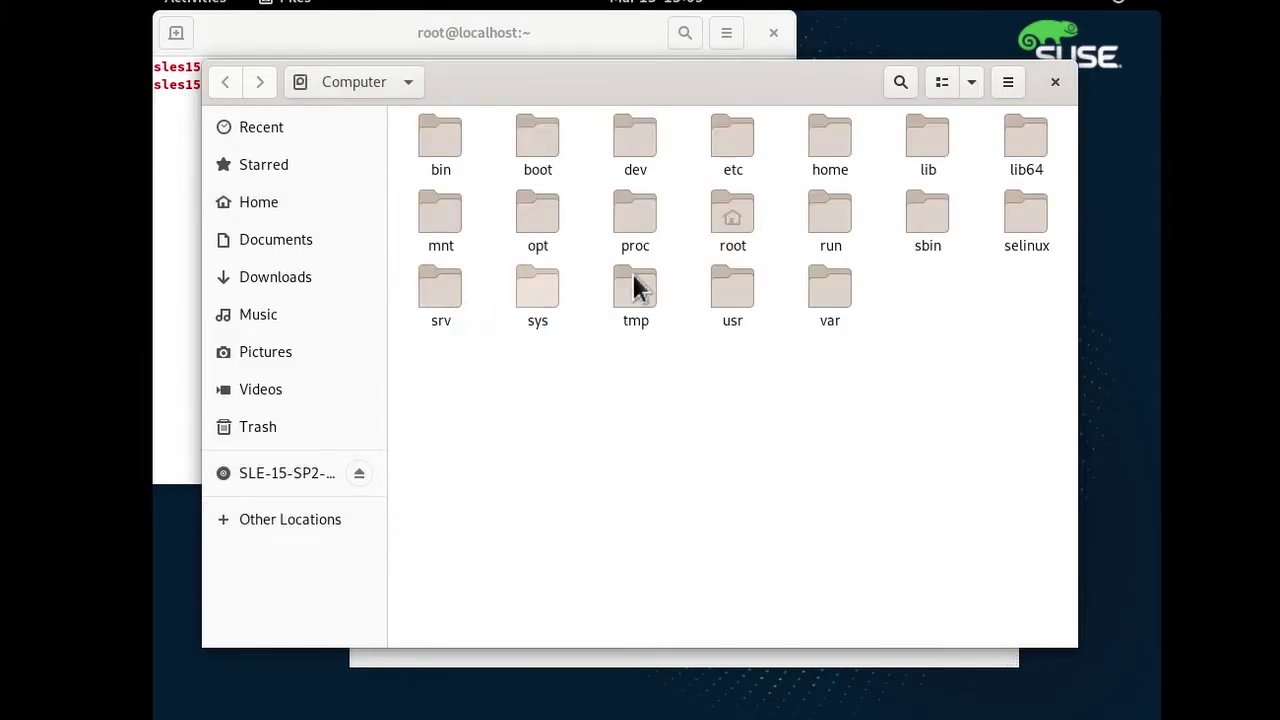
double_click(441, 292)
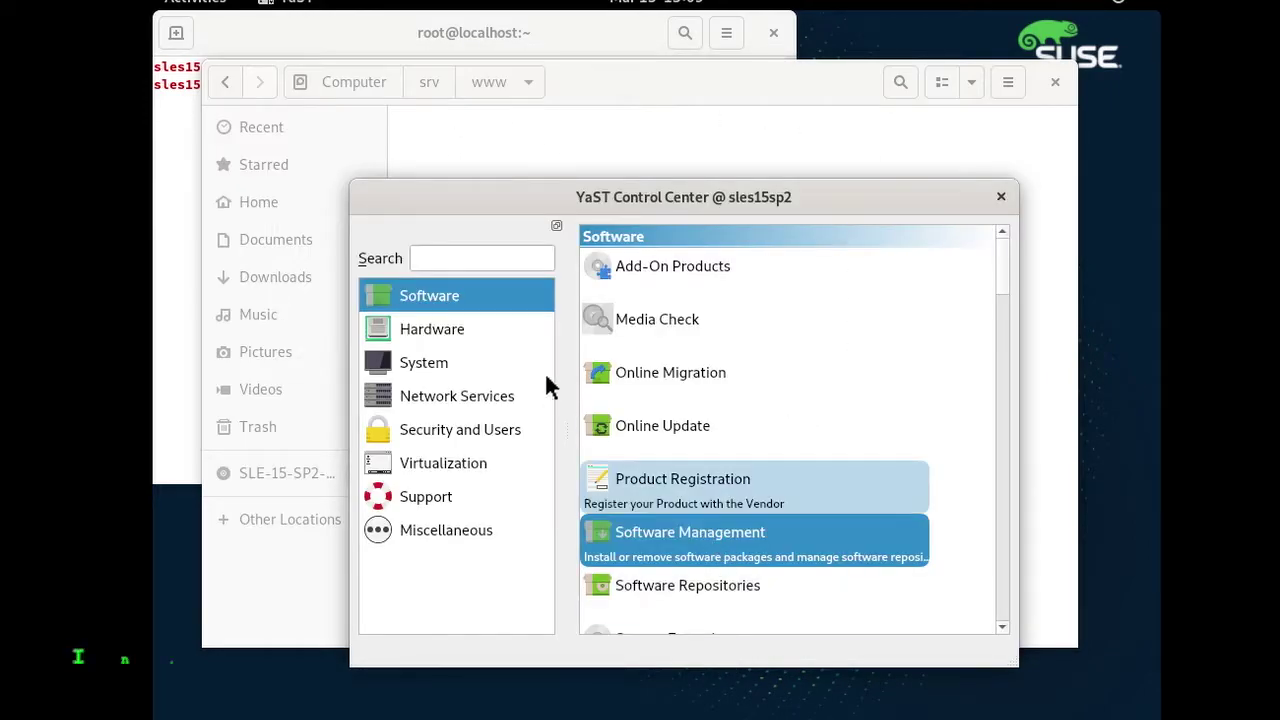
Relaunch the Control Center, move and enlarge its window, and filter modules by 'http'.
click(1001, 197)
click(180, 14)
click(222, 457)
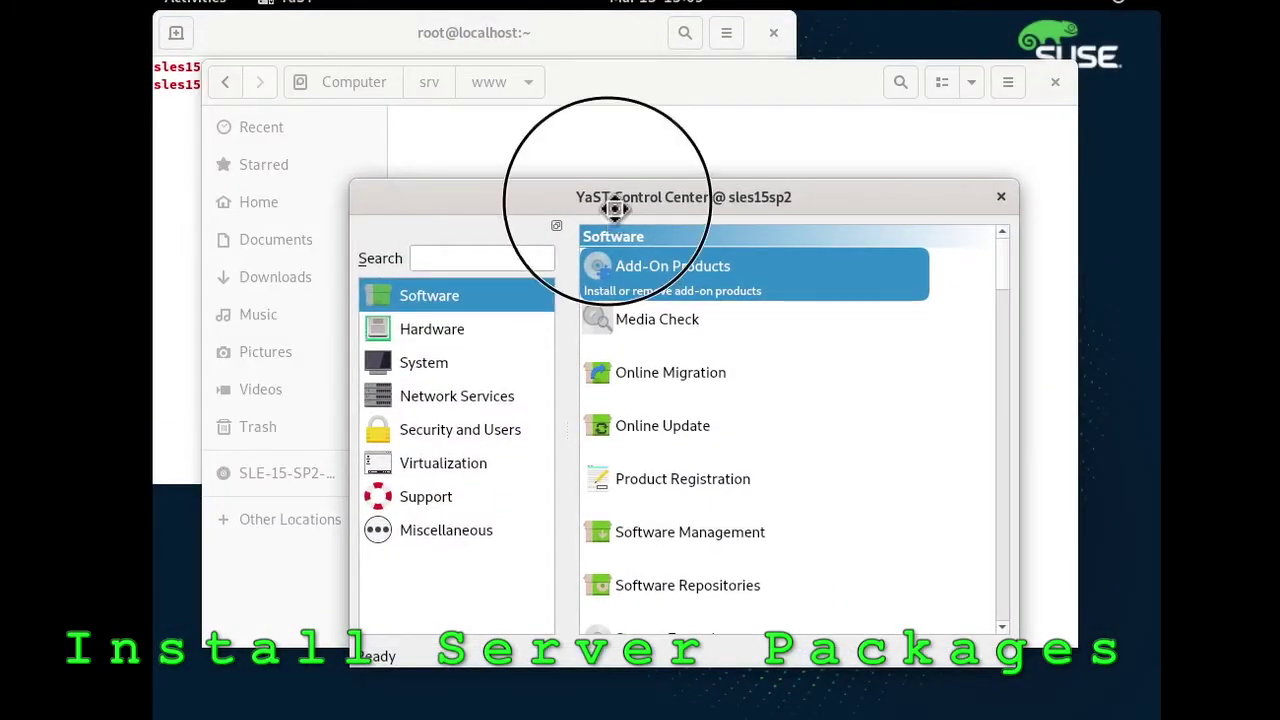
drag(614, 207, 549, 74)
drag(943, 526, 1108, 682)
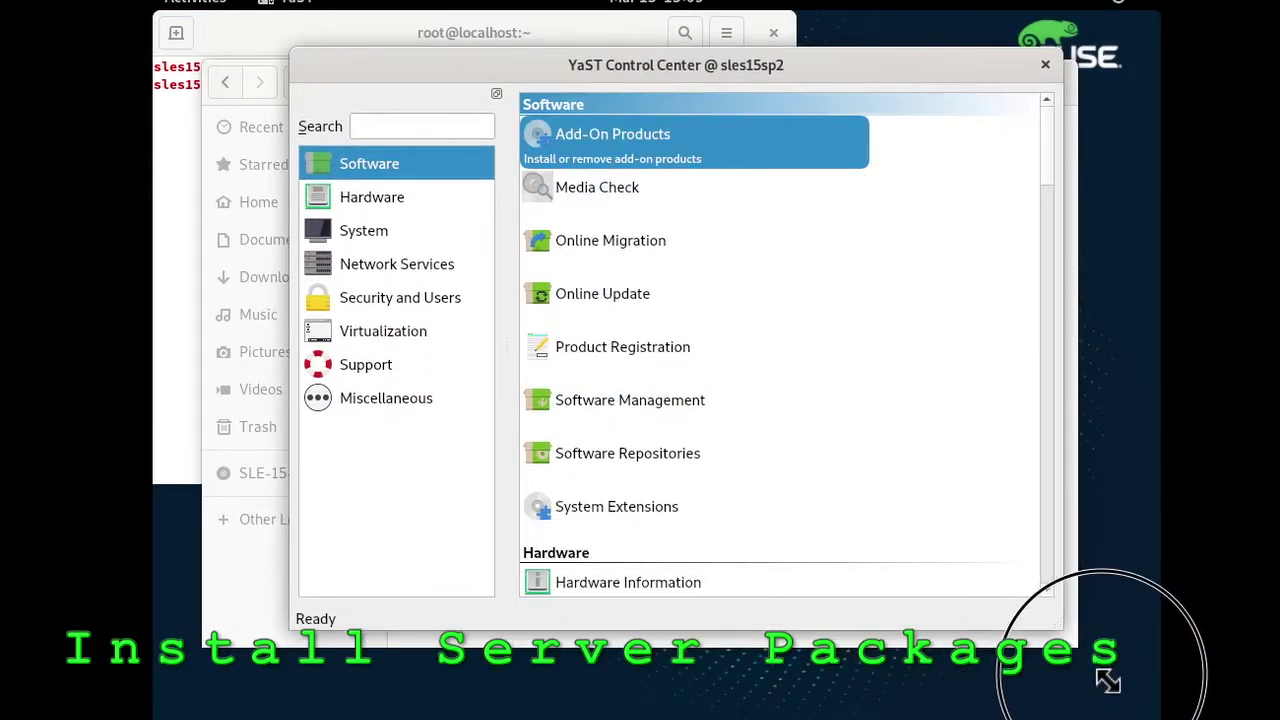
click(425, 128)
text(http)
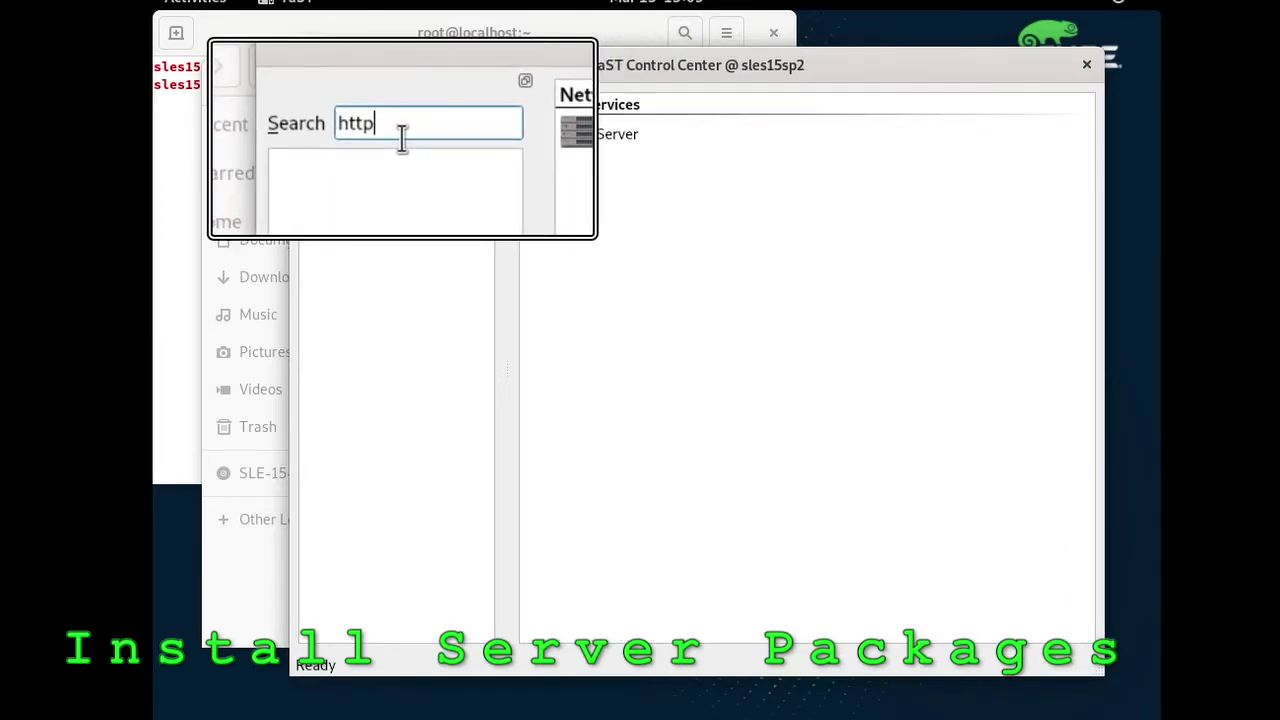
Open HTTP Server, install apache2, and accept port 80 and the default scripting modules.
click(585, 145)
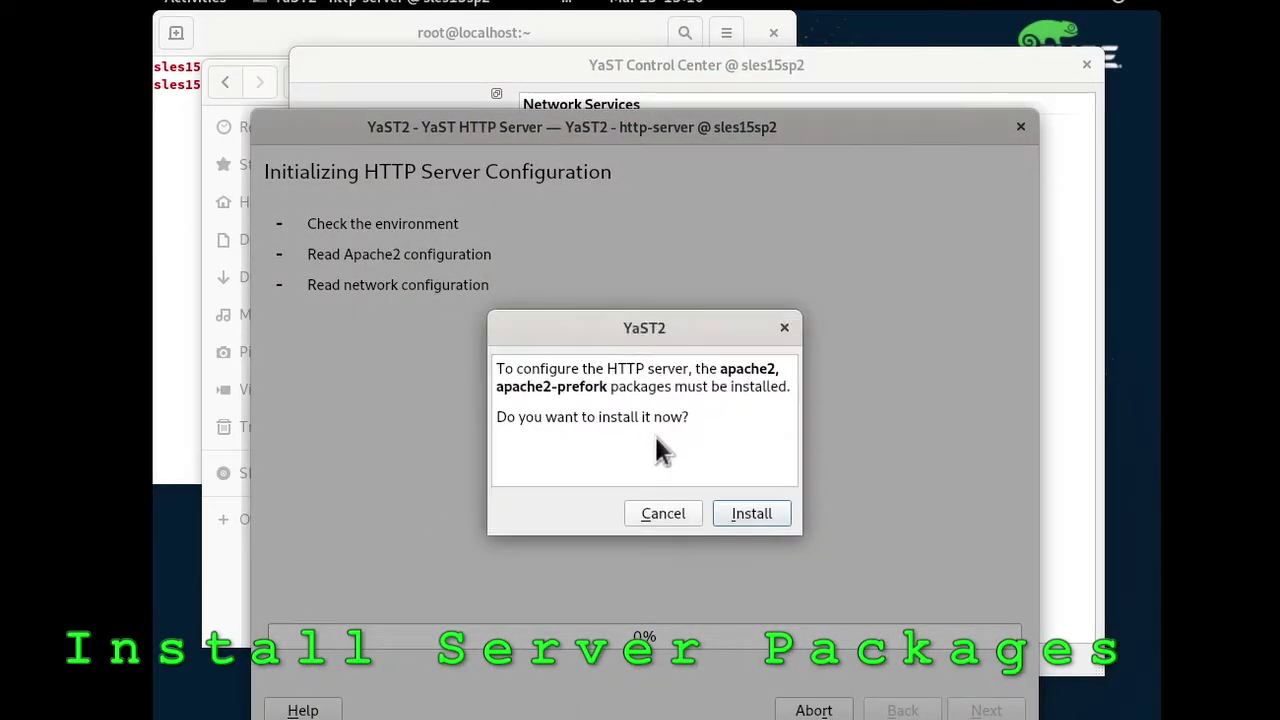
click(751, 516)
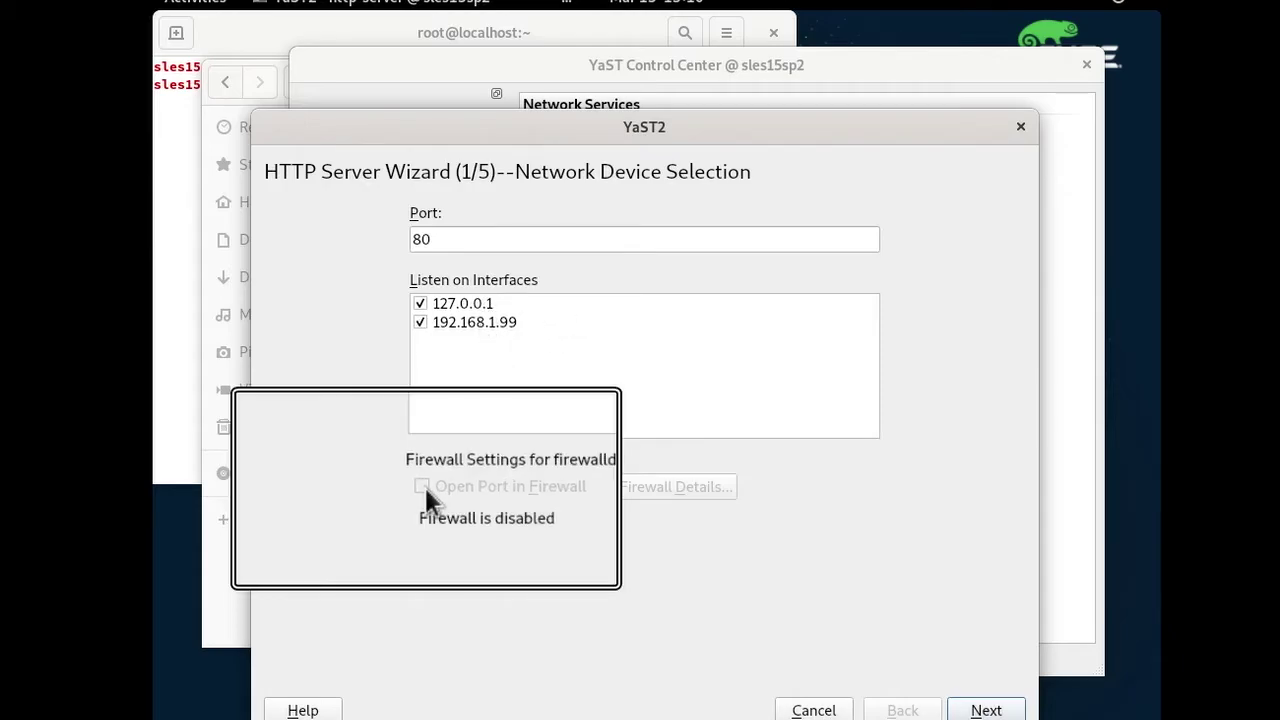
click(985, 708)
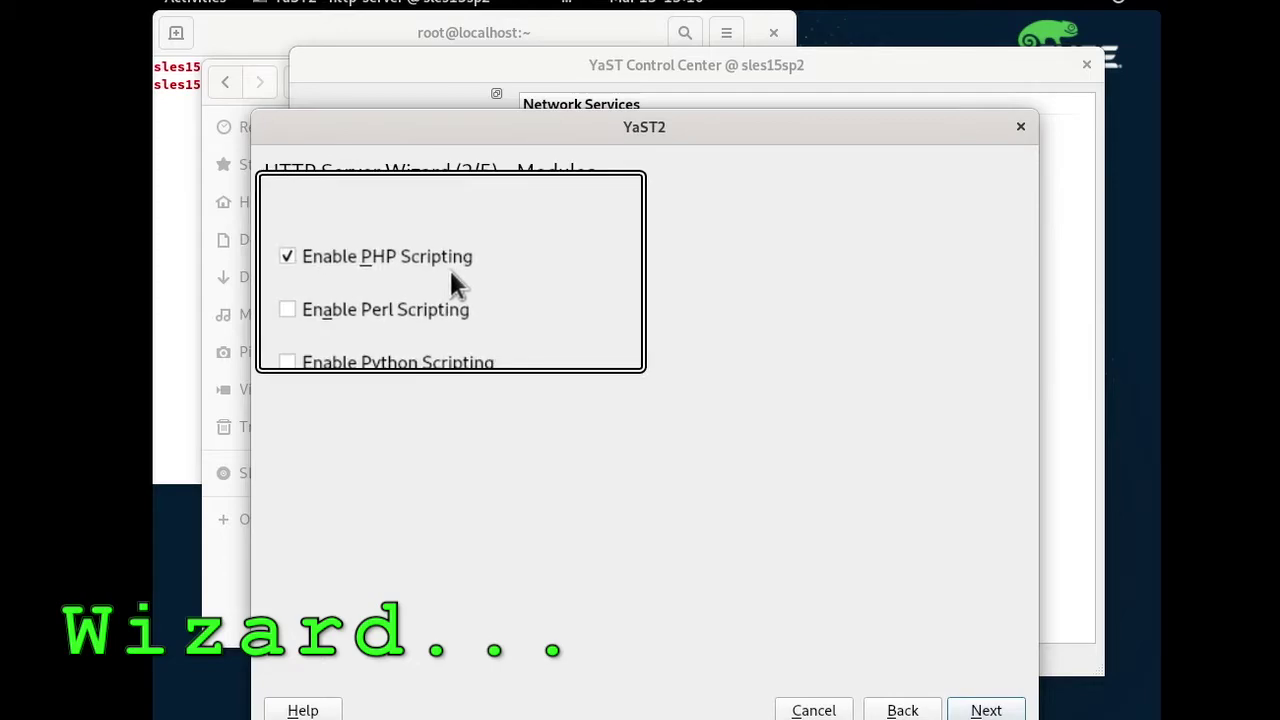
click(986, 710)
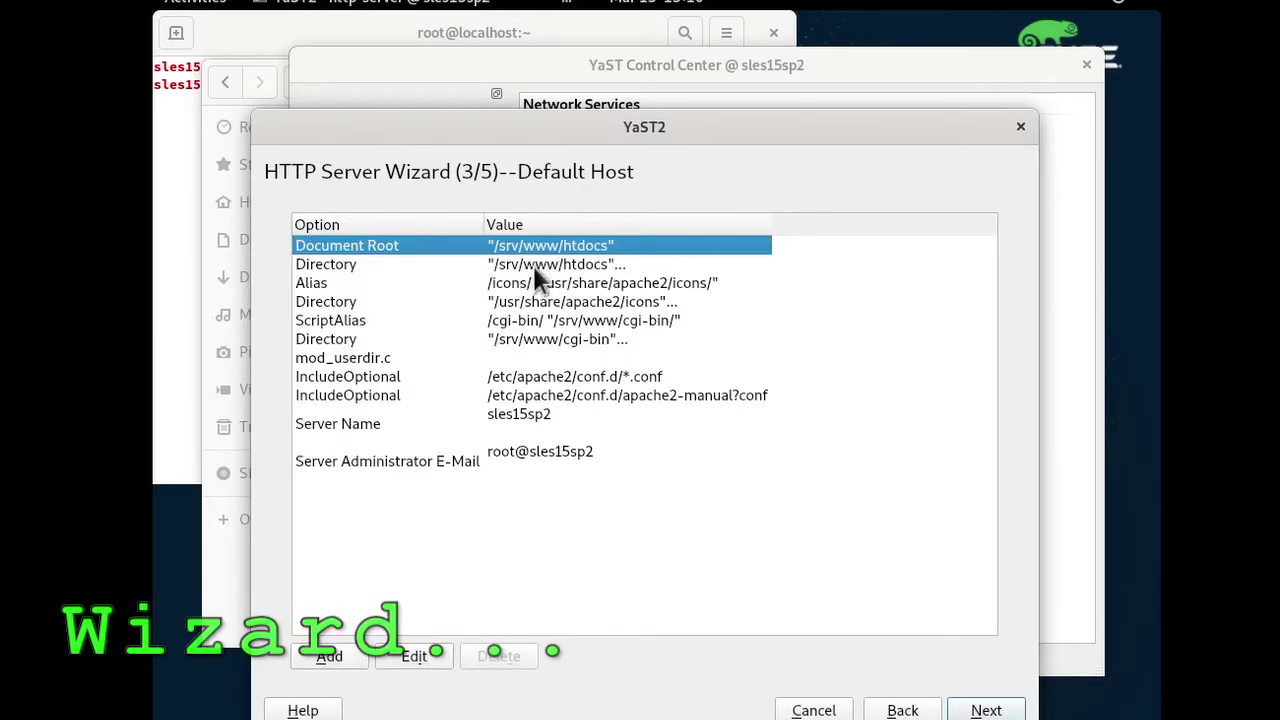
Create the missing /srv/www/htdocs directory for the default host's Directory entry.
click(378, 264)
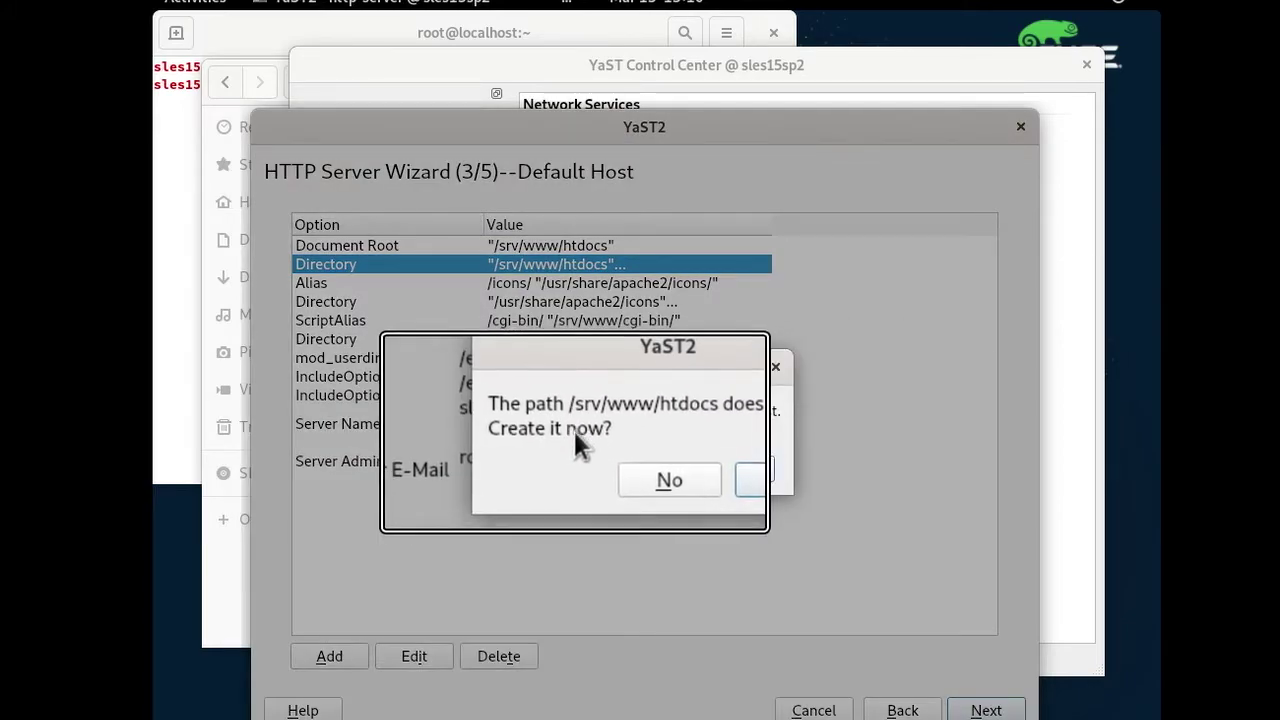
click(736, 470)
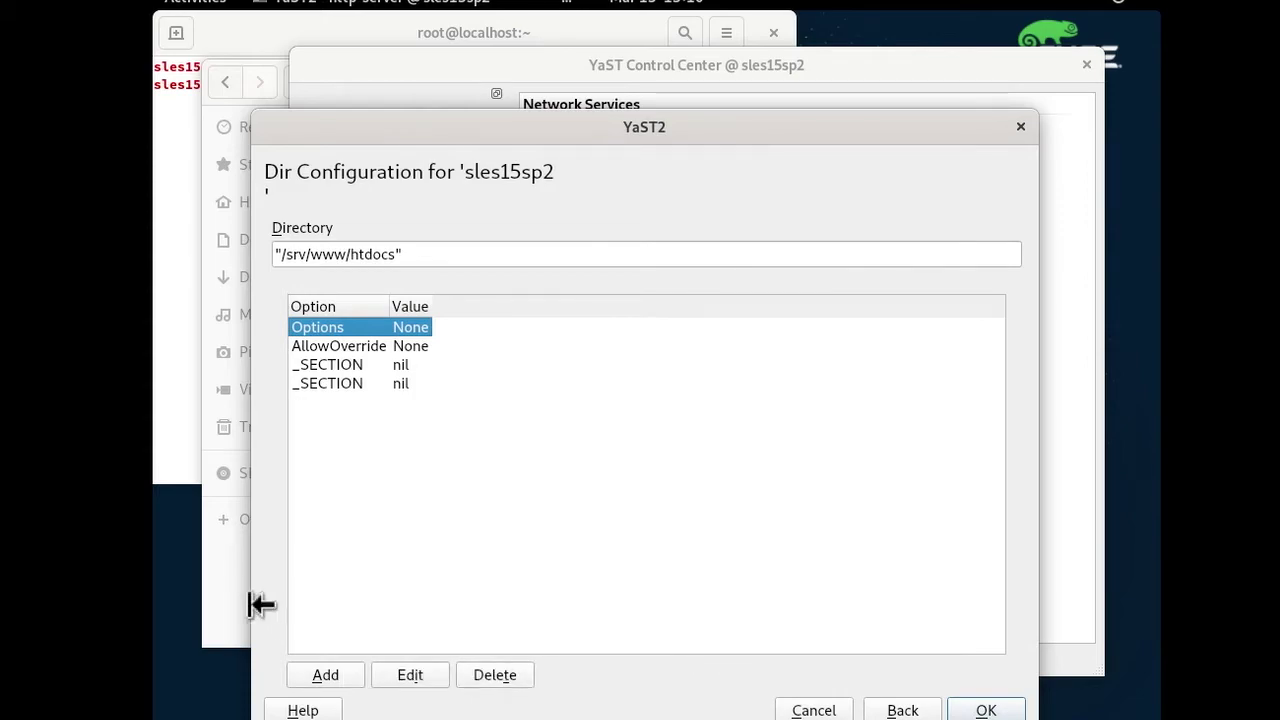
click(252, 604)
click(590, 716)
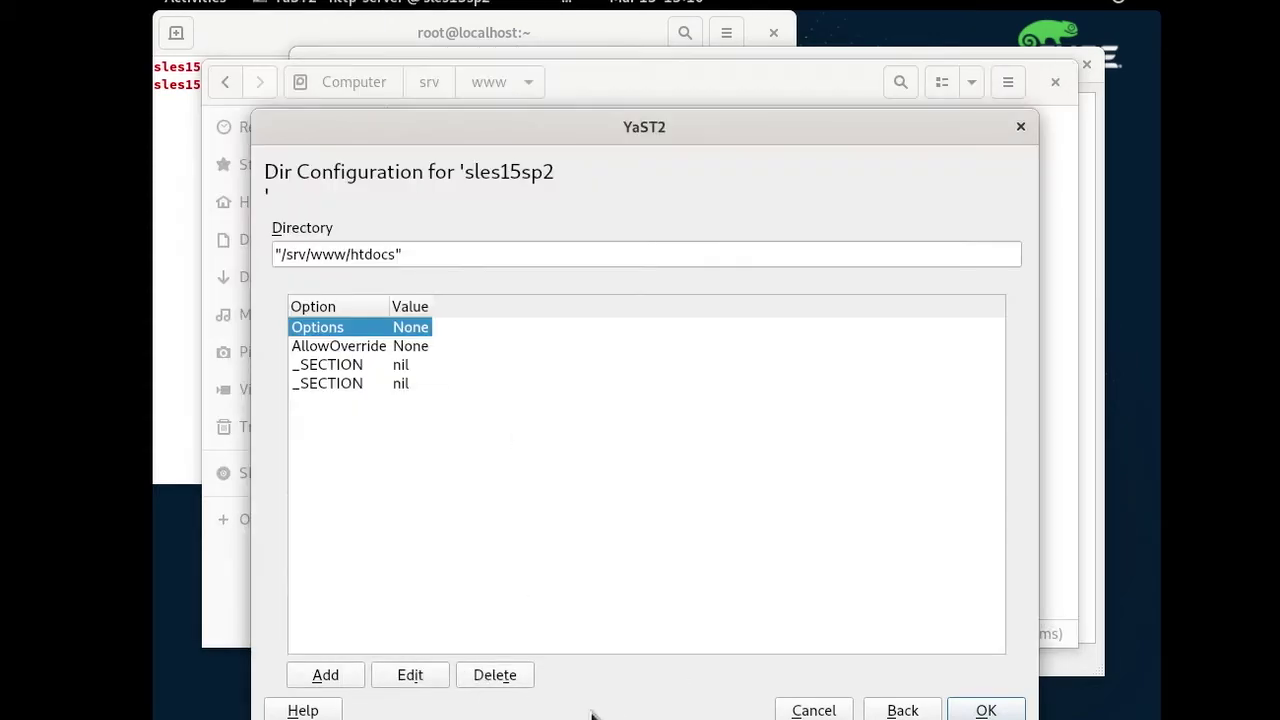
click(990, 711)
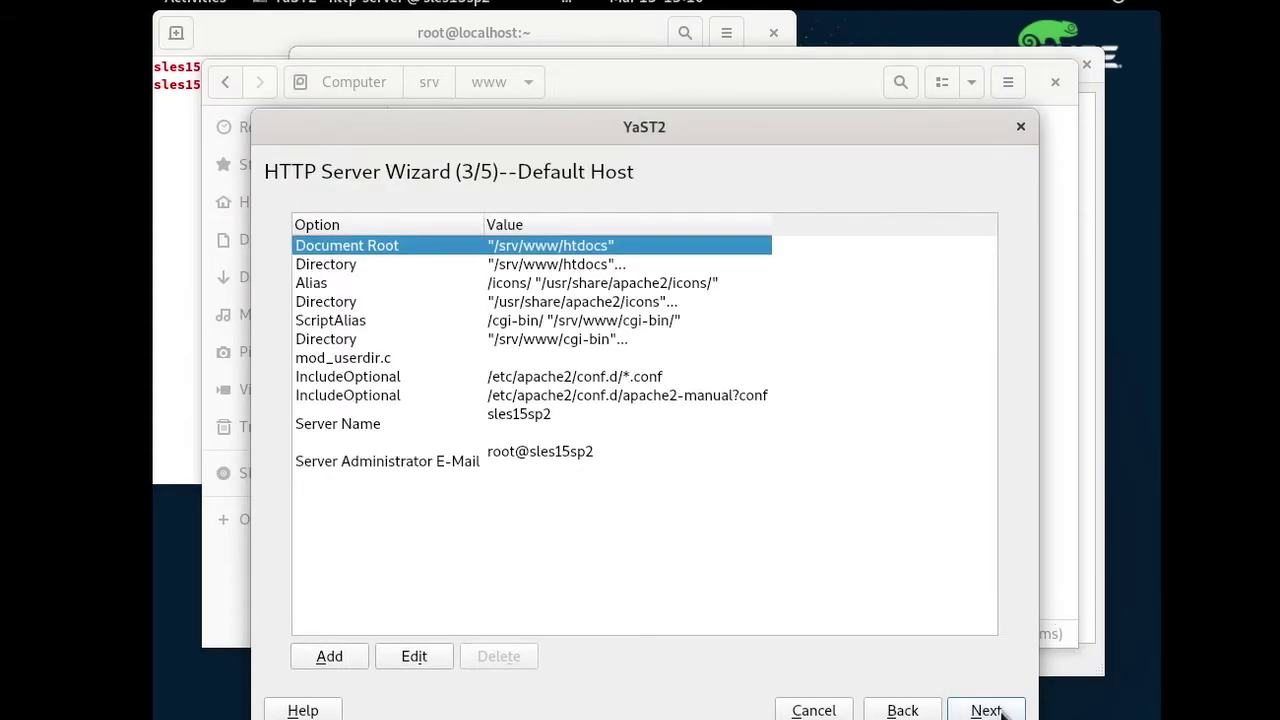
Set Apache to start now and on boot, then finish and save the configuration.
click(986, 710)
click(986, 710)
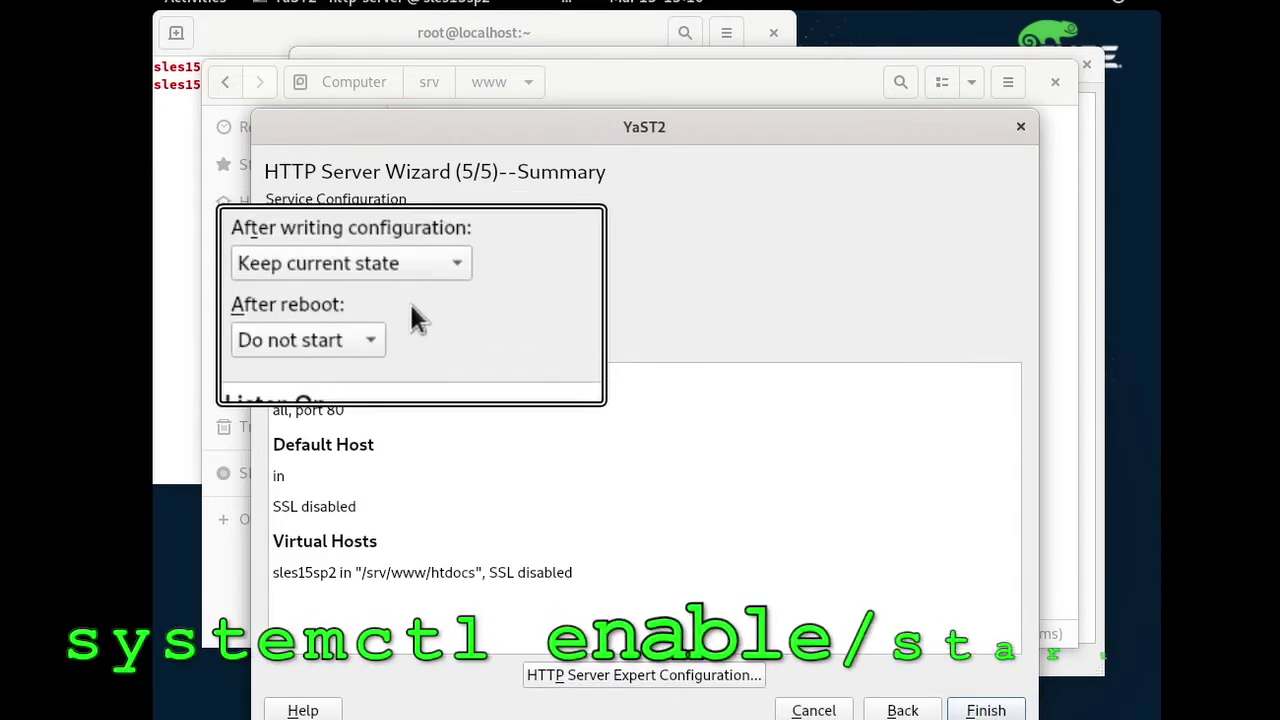
click(410, 275)
click(350, 240)
click(350, 329)
click(357, 303)
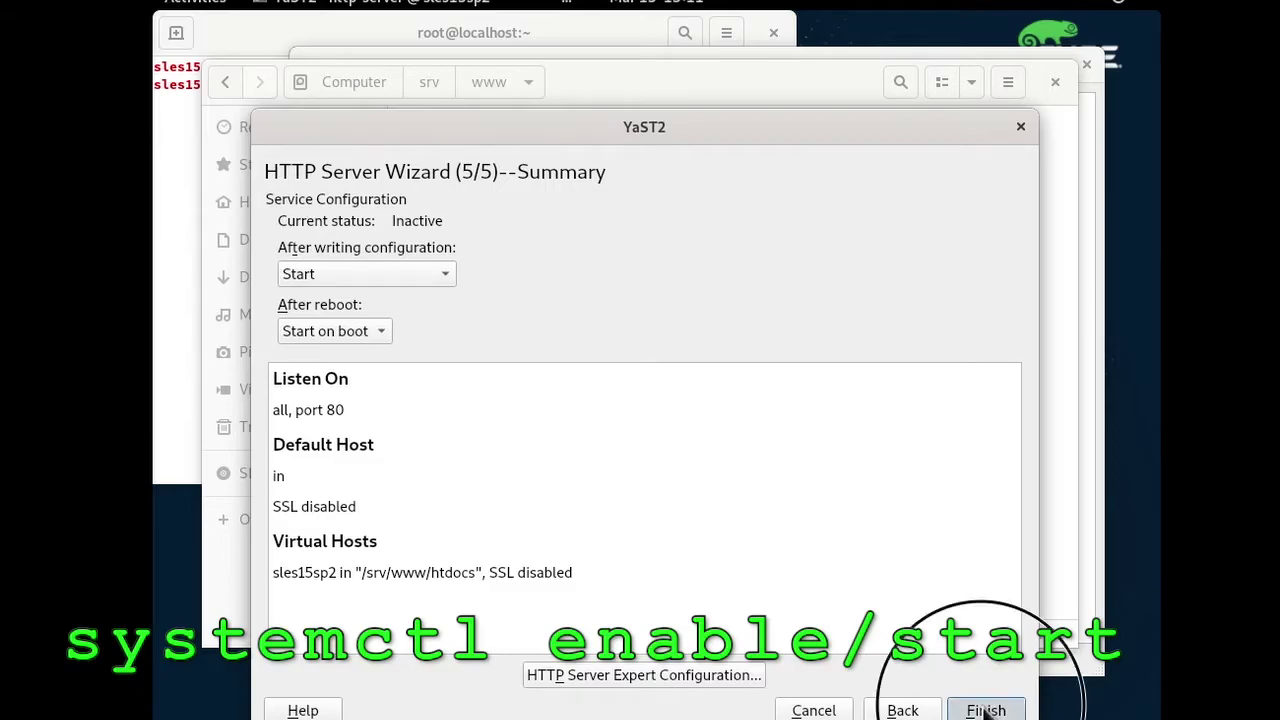
click(985, 707)
click(757, 516)
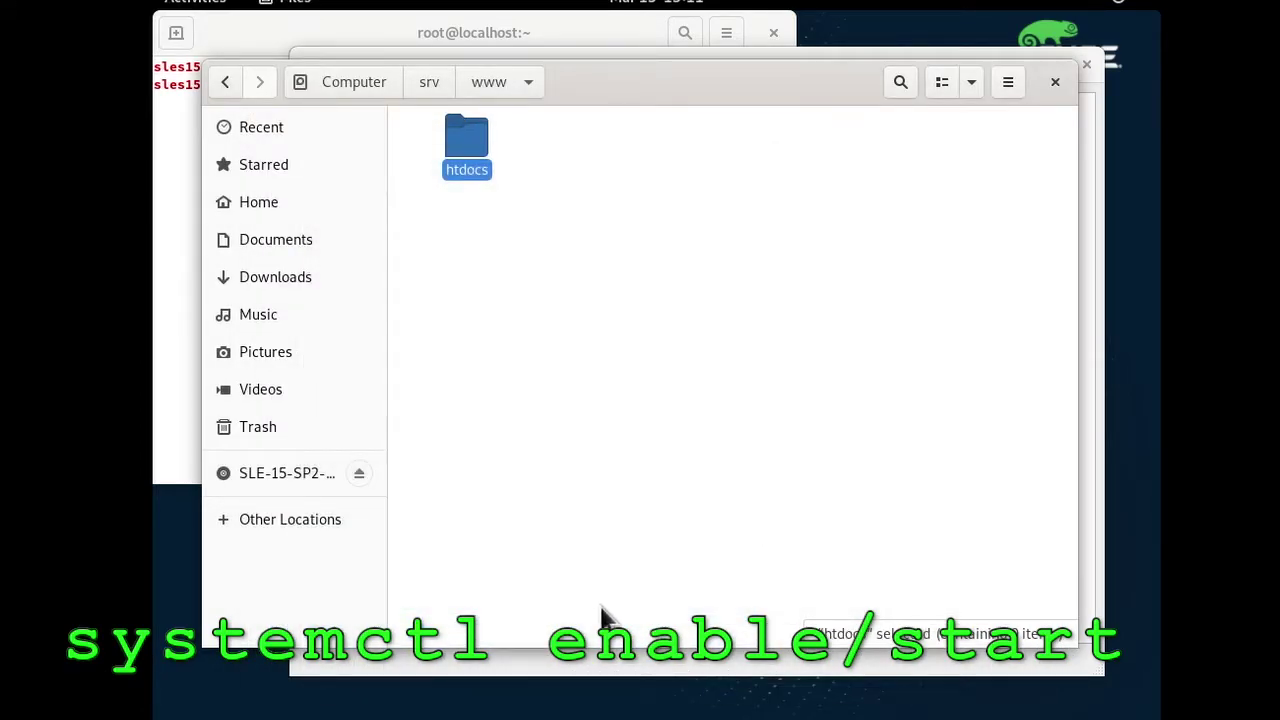
click(610, 672)
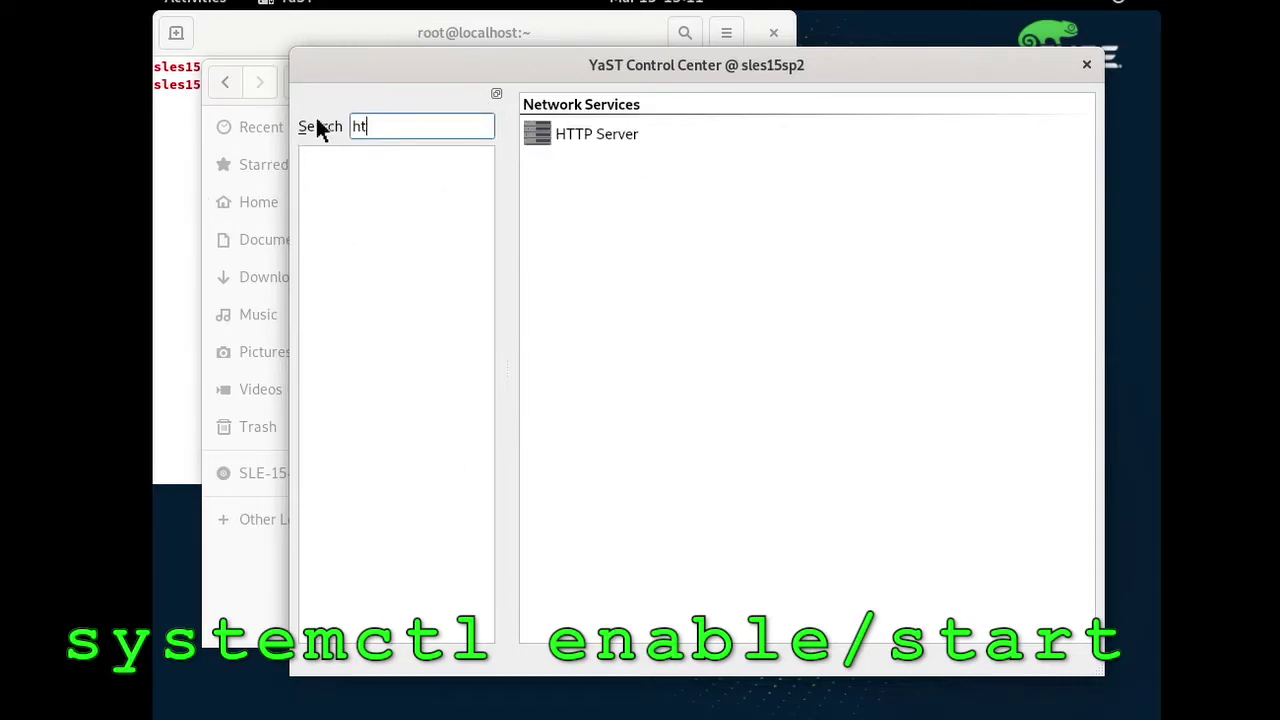
Clear the search, relaunch the Control Center and open System > Services Manager.
key(BackSpace)
key(BackSpace)
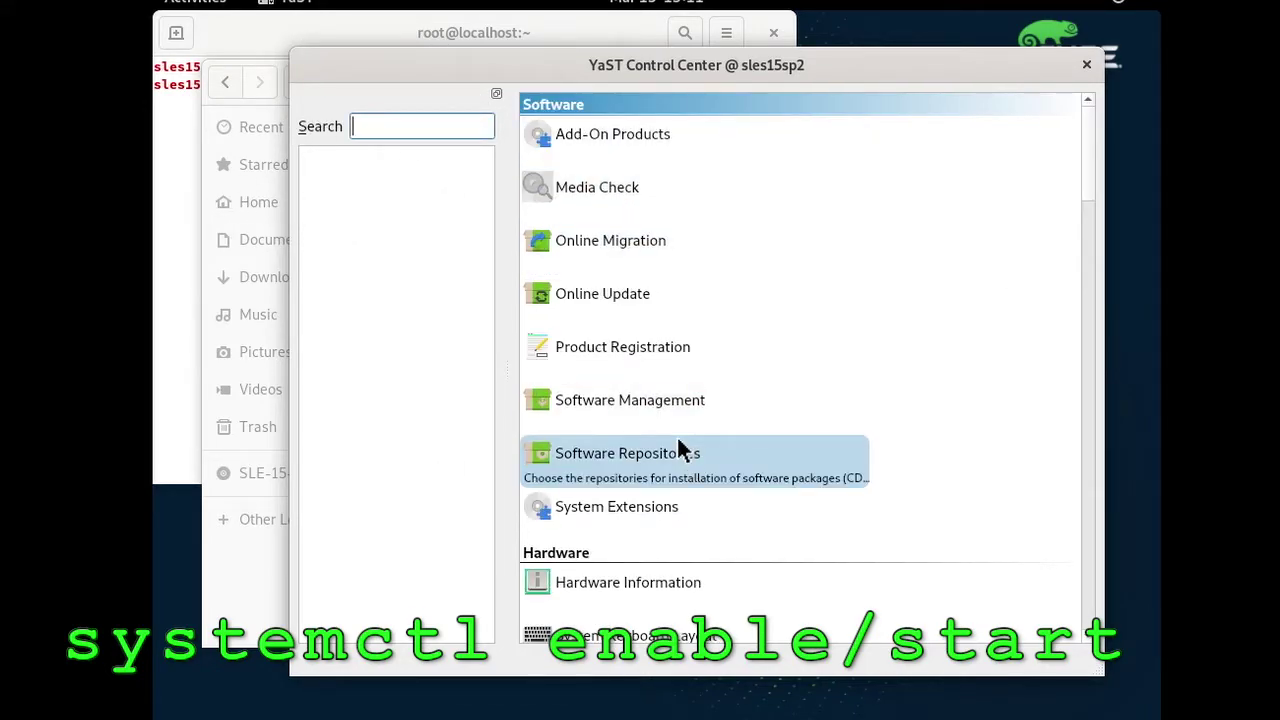
click(1086, 65)
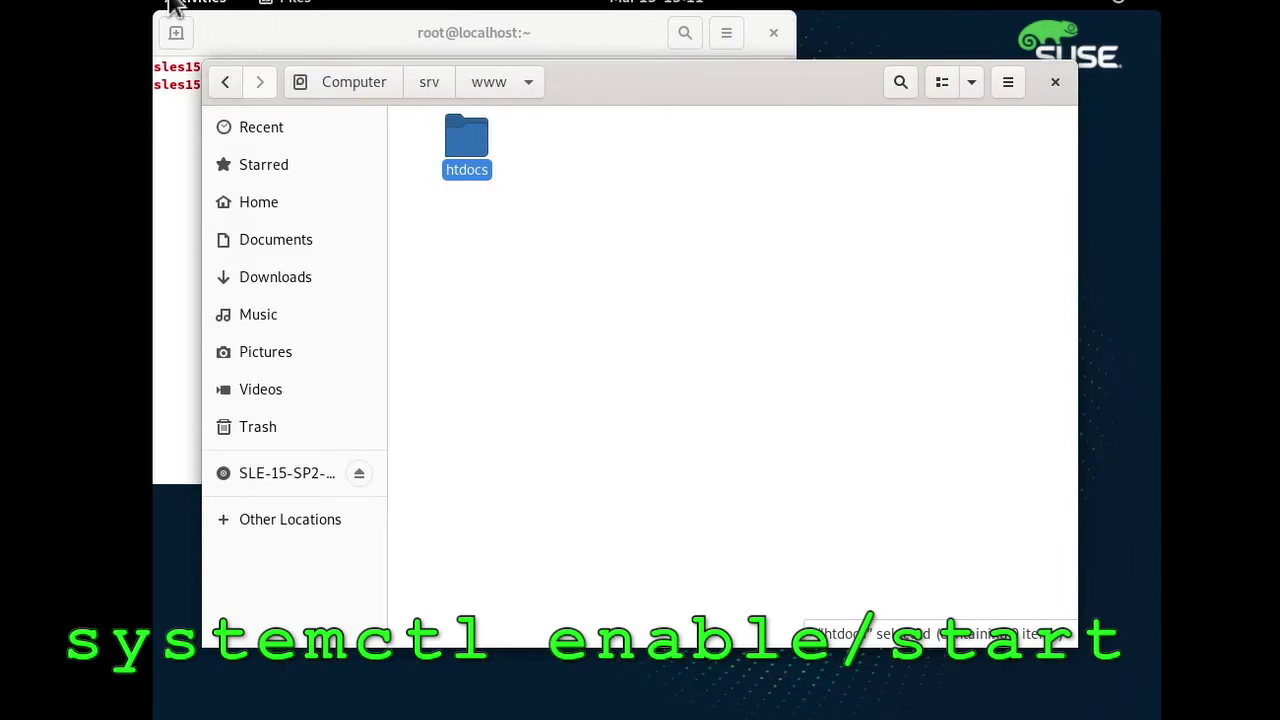
key(super)
click(198, 441)
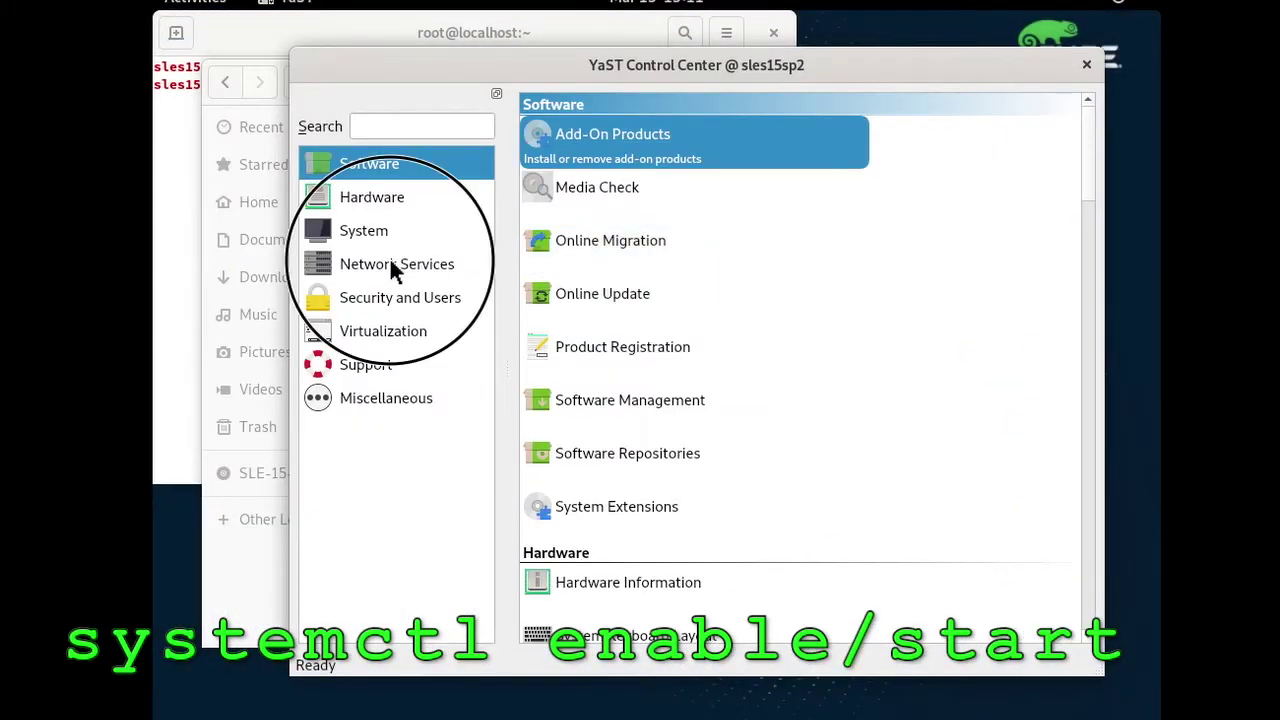
click(391, 264)
click(391, 232)
click(600, 508)
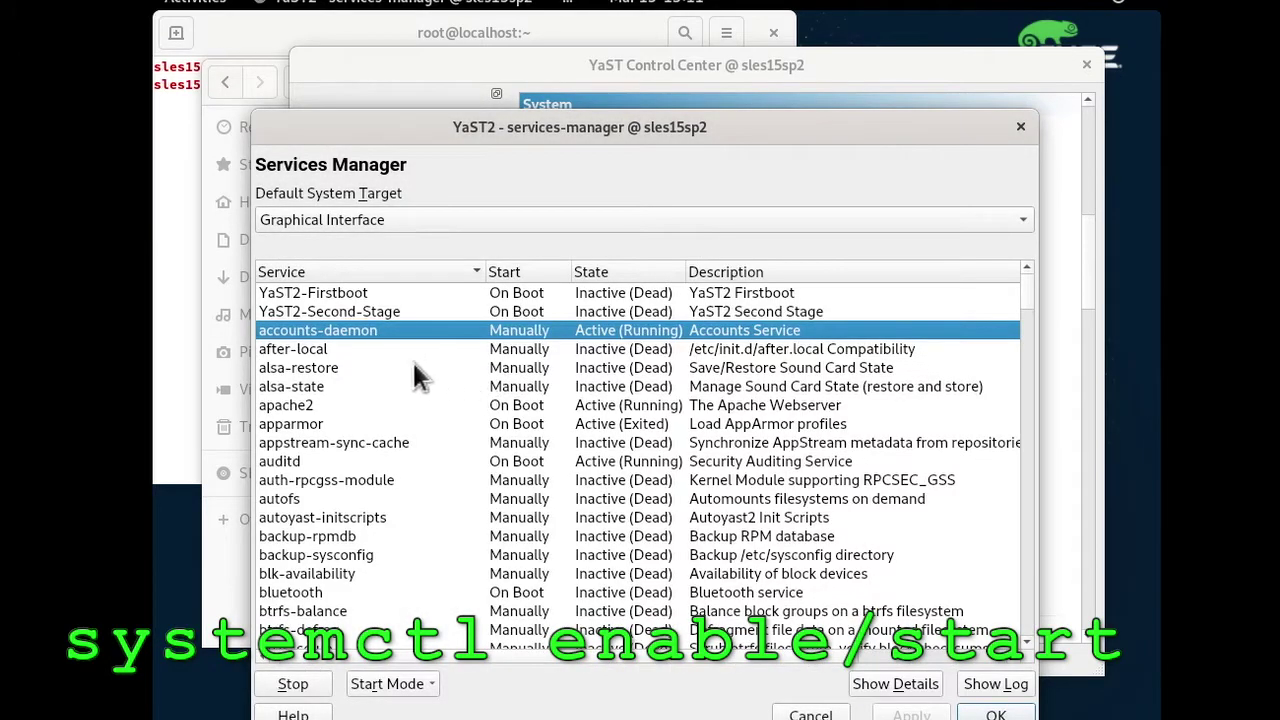
Stop and restart apache2, then switch its start mode to Manually and back to On Boot.
click(336, 406)
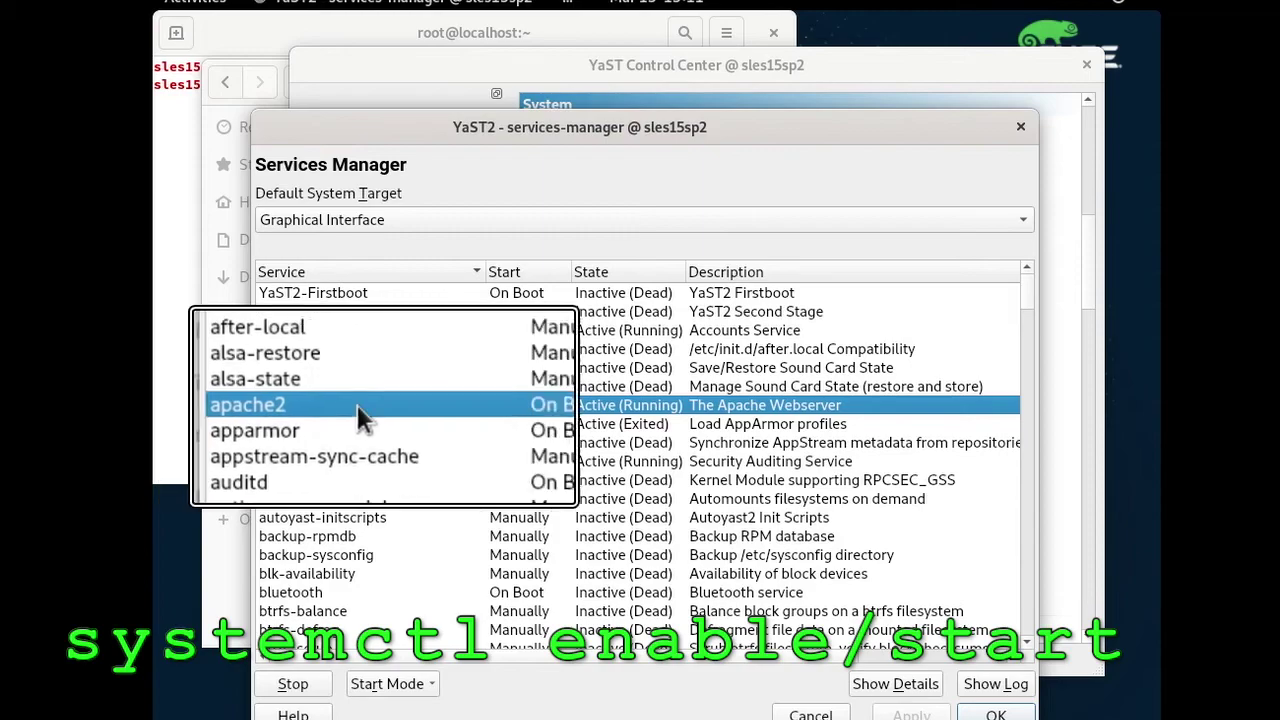
click(293, 683)
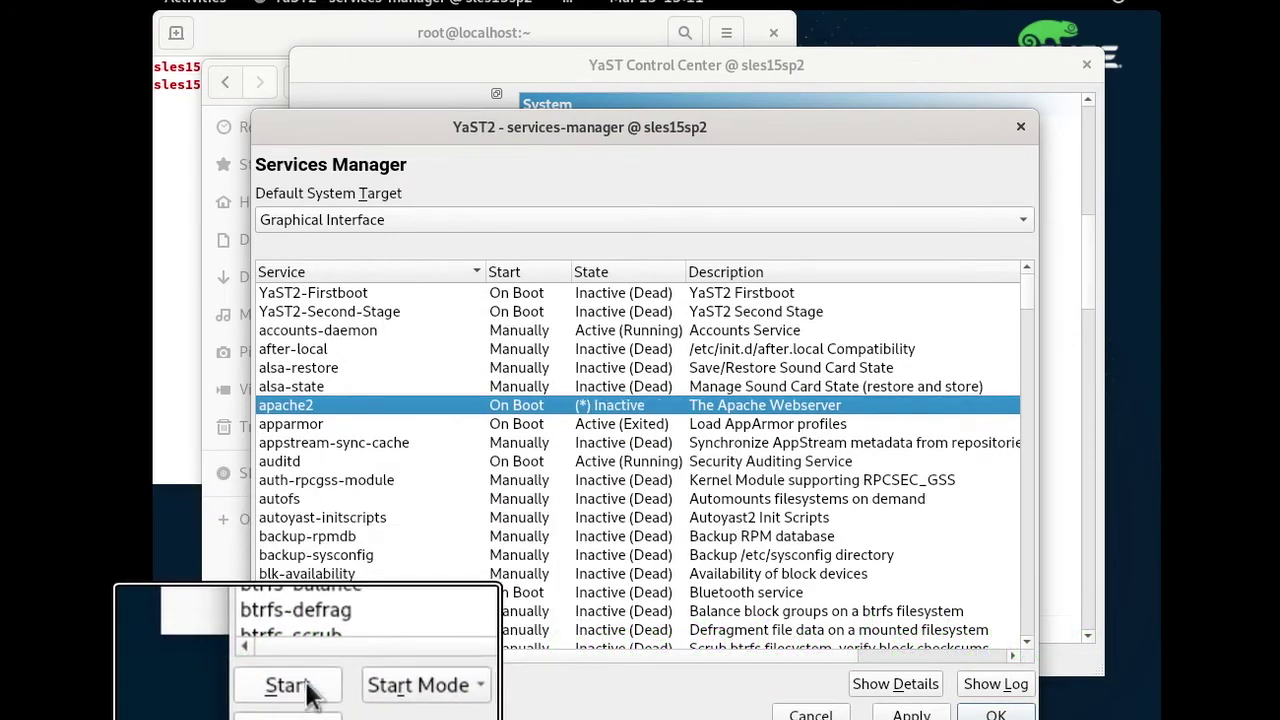
click(293, 683)
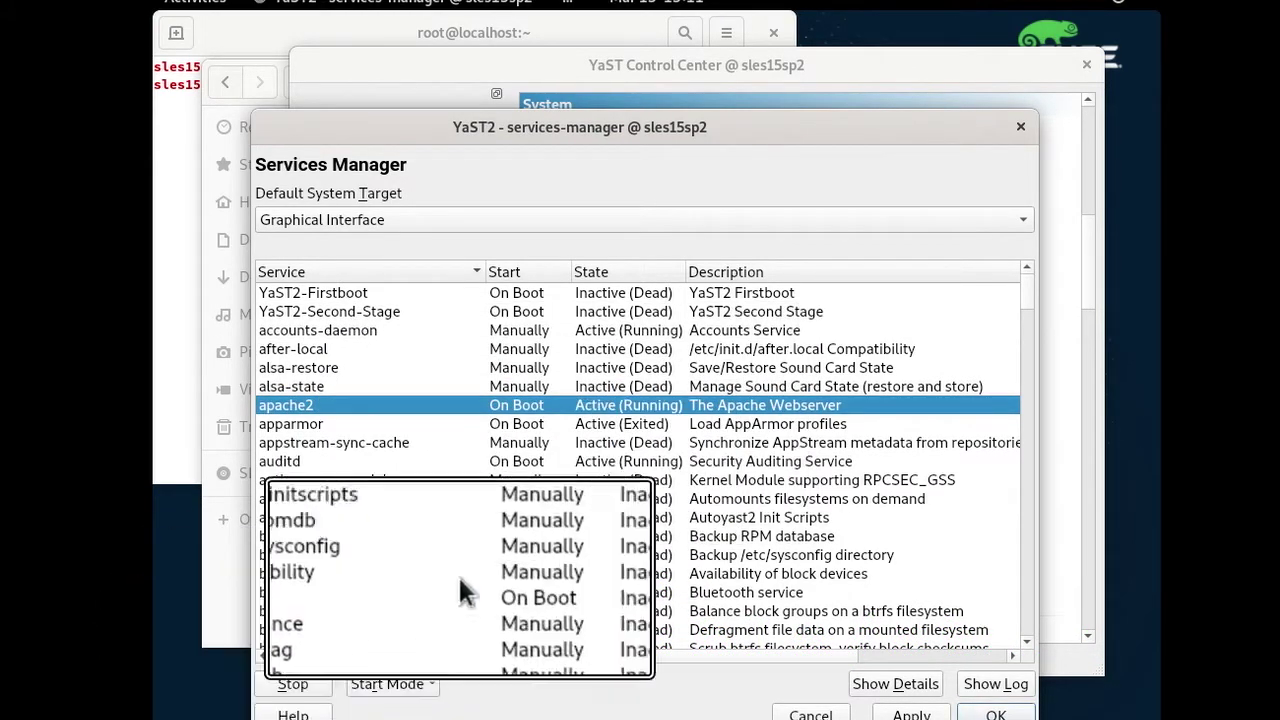
click(387, 683)
click(405, 658)
click(387, 683)
click(410, 632)
Close the Services Manager and open Software Management.
click(996, 714)
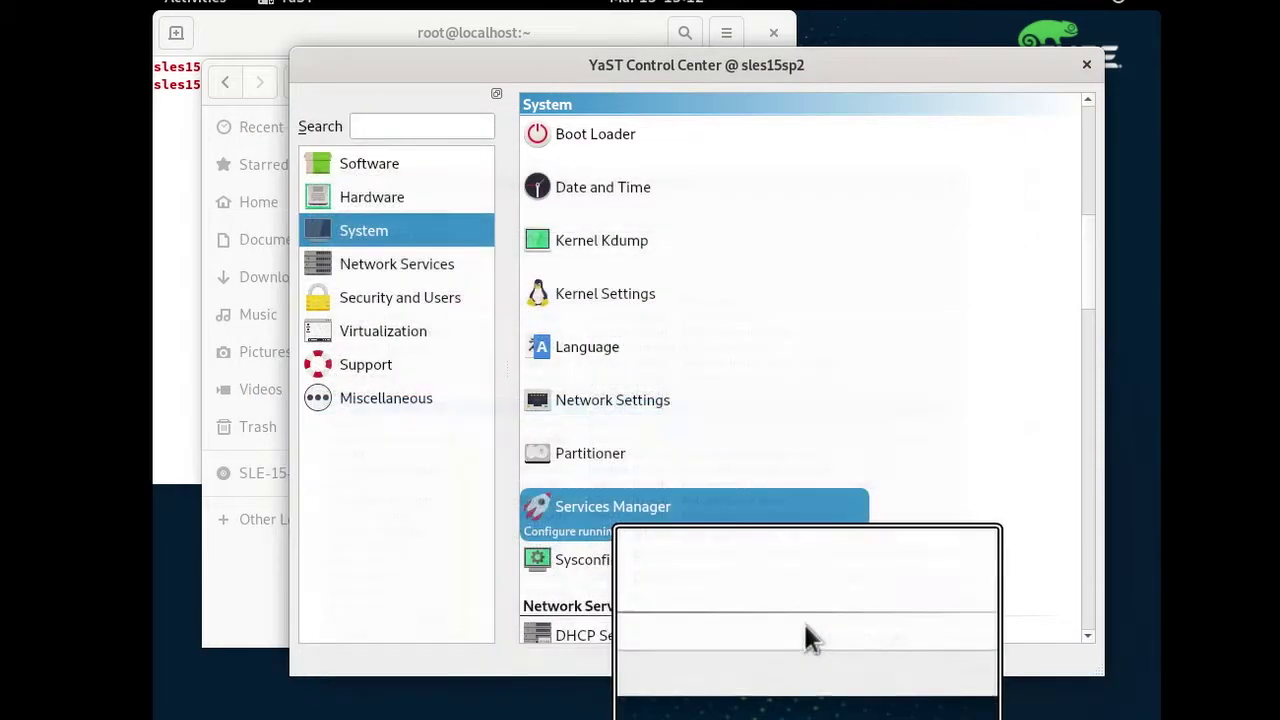
scroll(750, 480, down, 5)
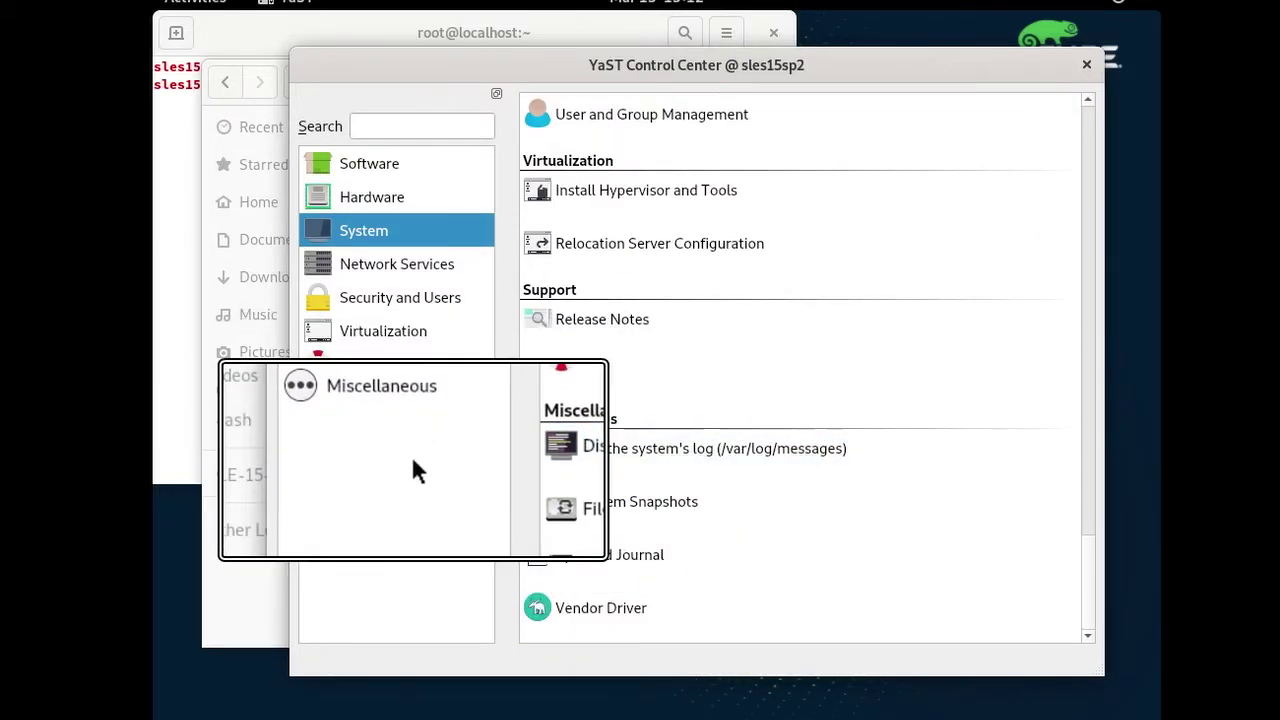
scroll(744, 310, up, 10)
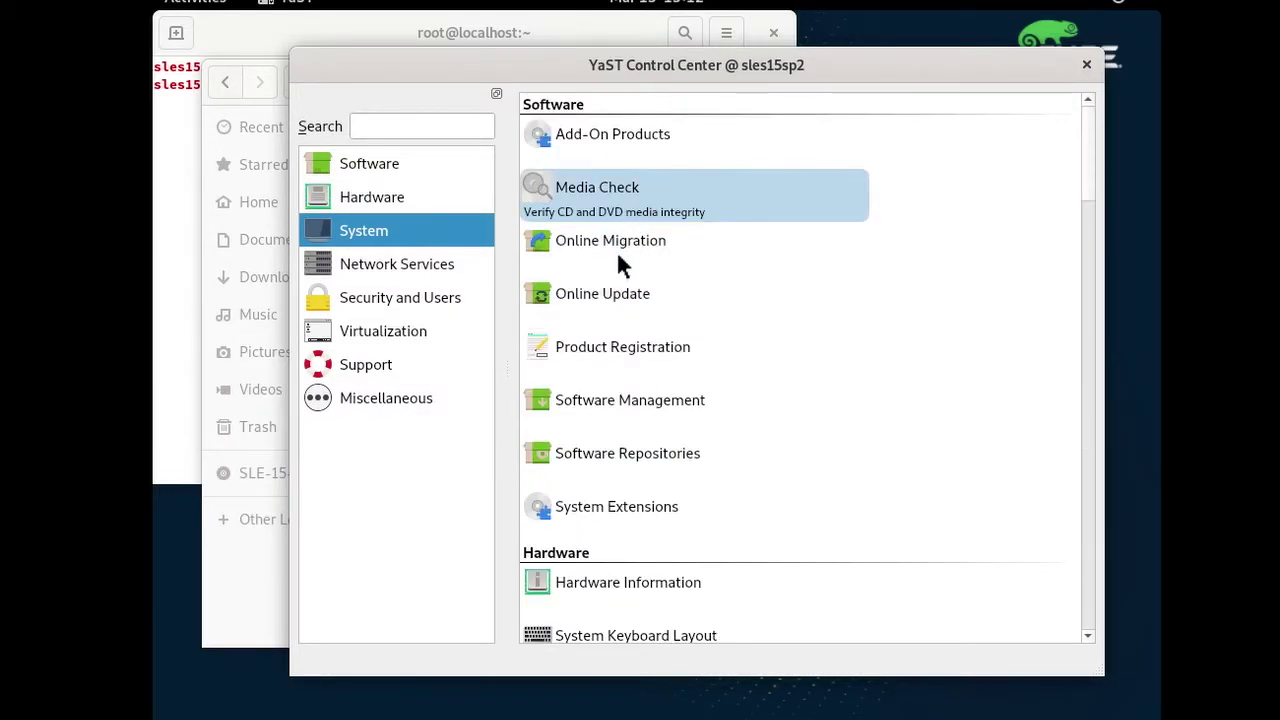
click(618, 402)
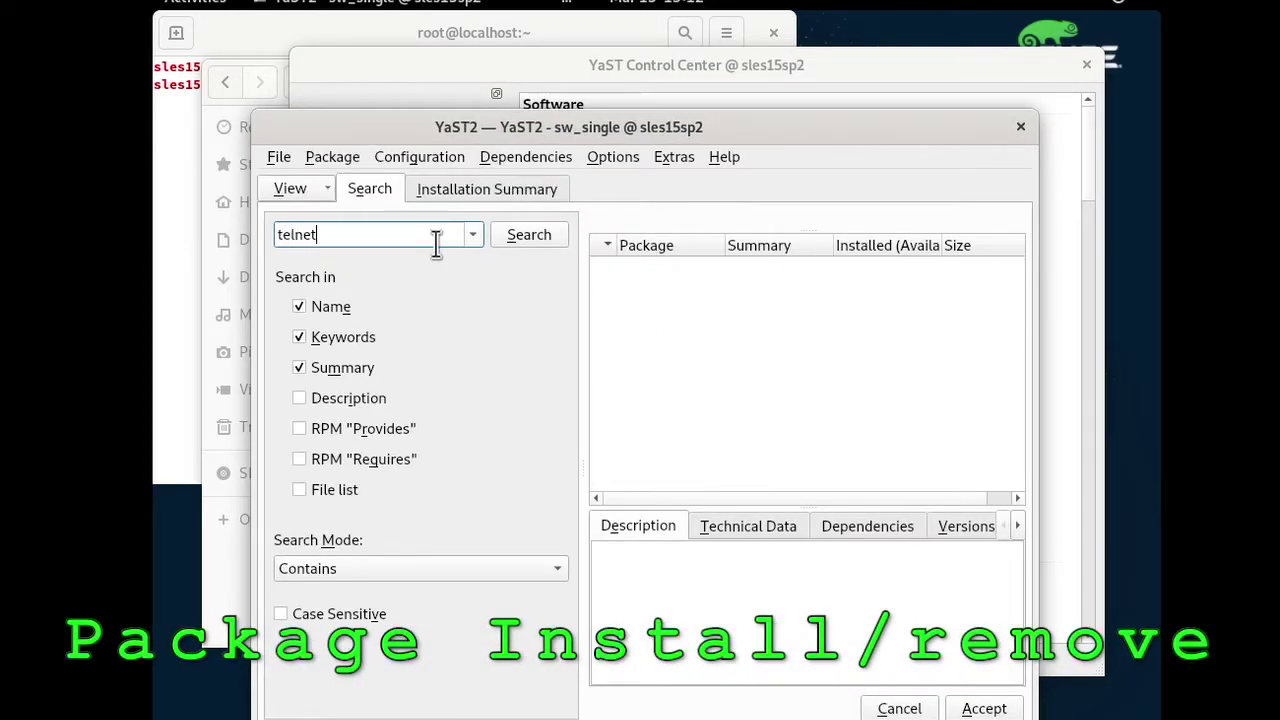
Search telnet and install the telnet and telnet-server packages (174.2 KiB).
key(Return)
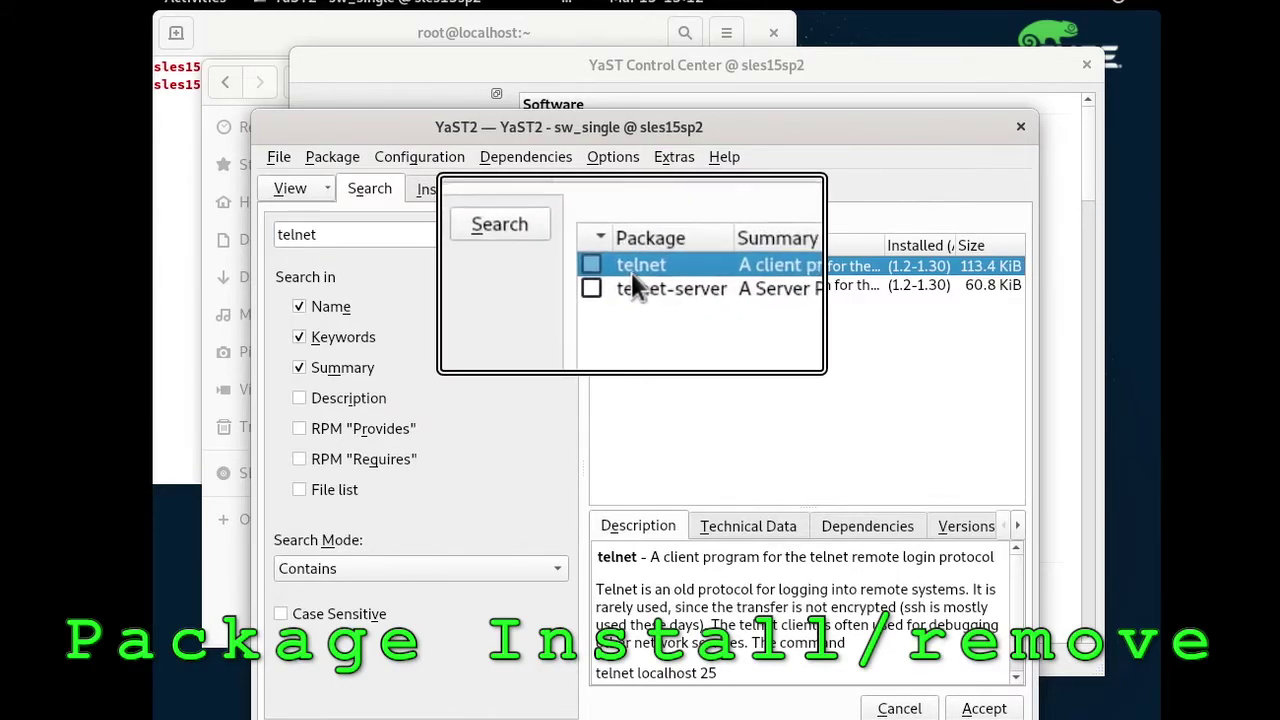
click(600, 268)
click(610, 286)
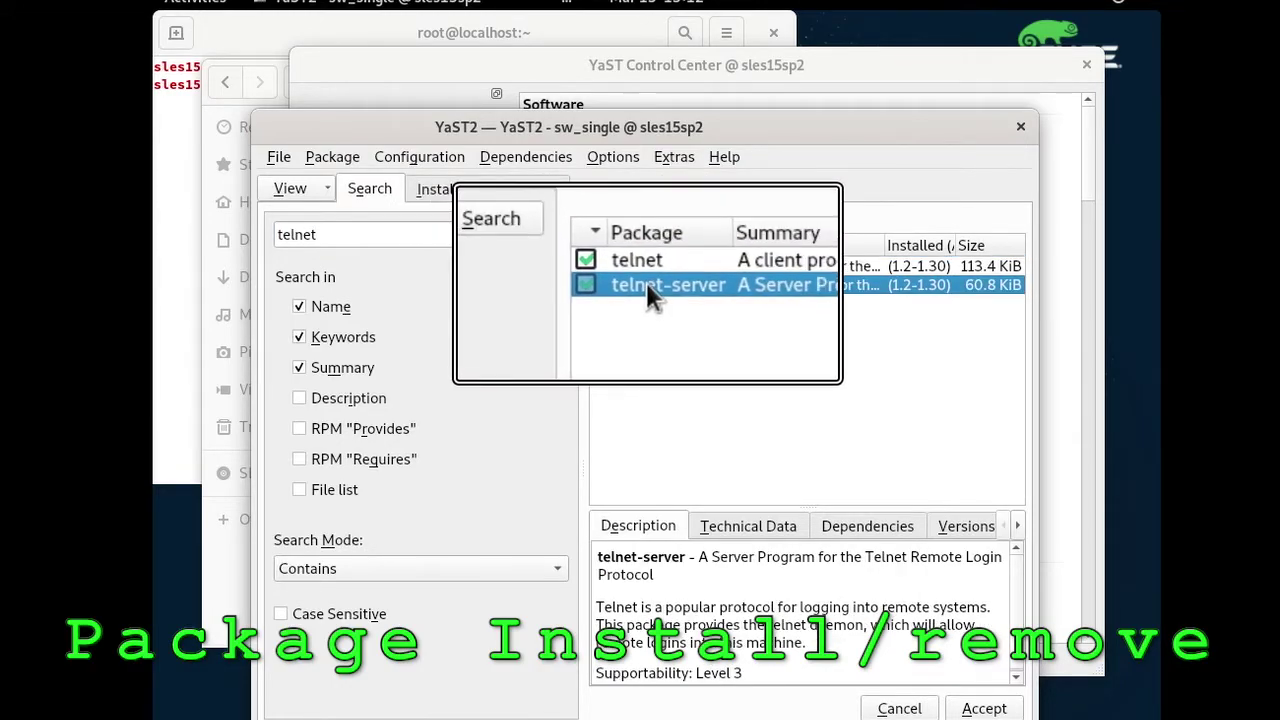
click(958, 704)
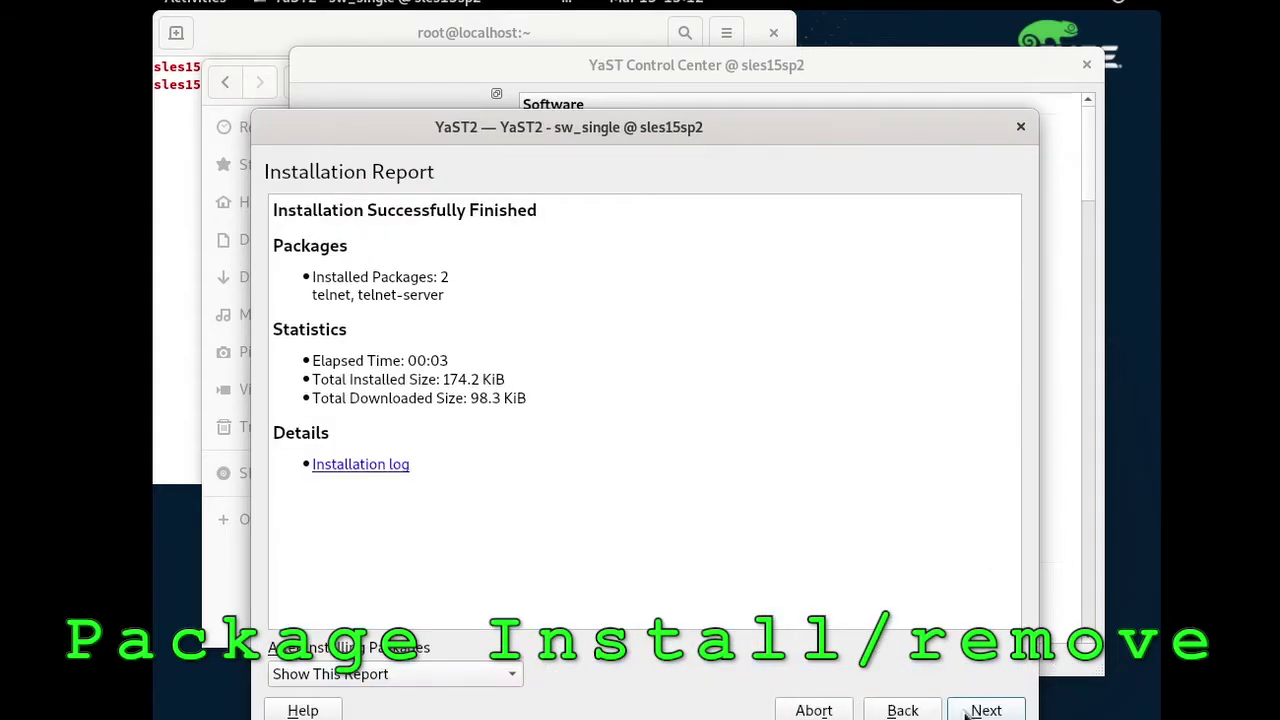
click(968, 711)
click(727, 413)
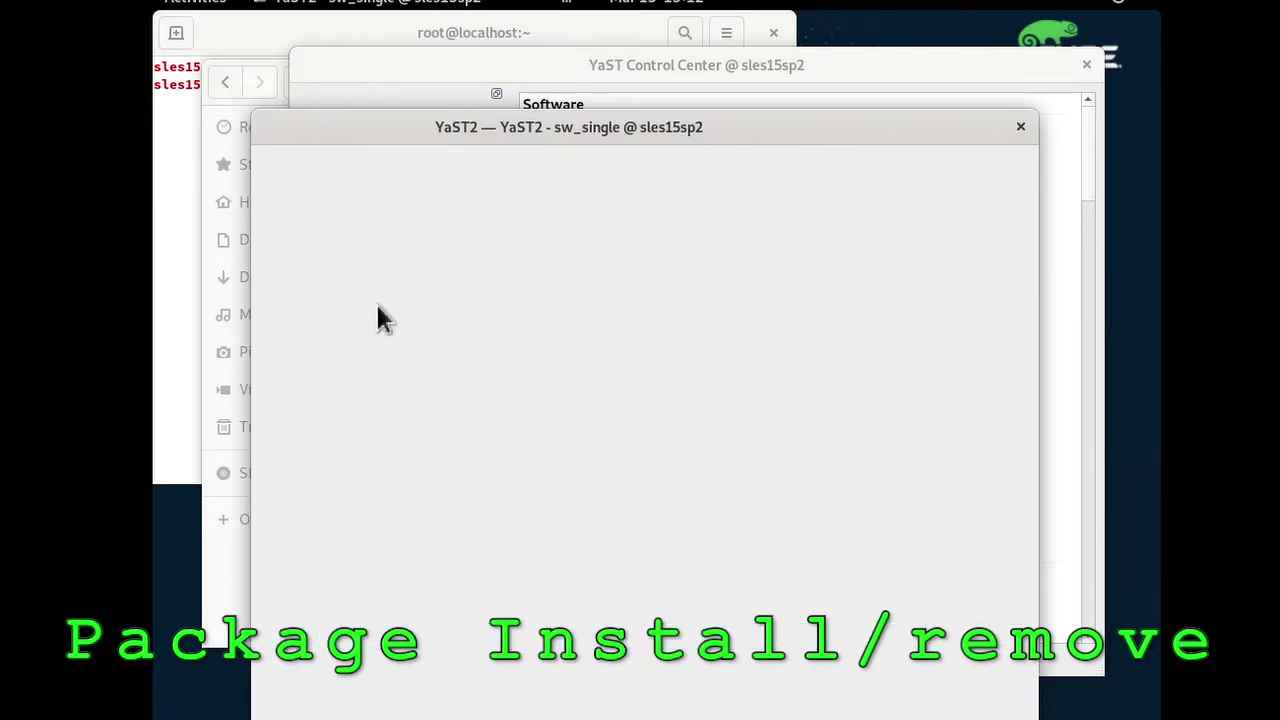
Search 'telnet' and delete the telnet-server package, keeping only telnet installed.
text(telnet)
click(529, 234)
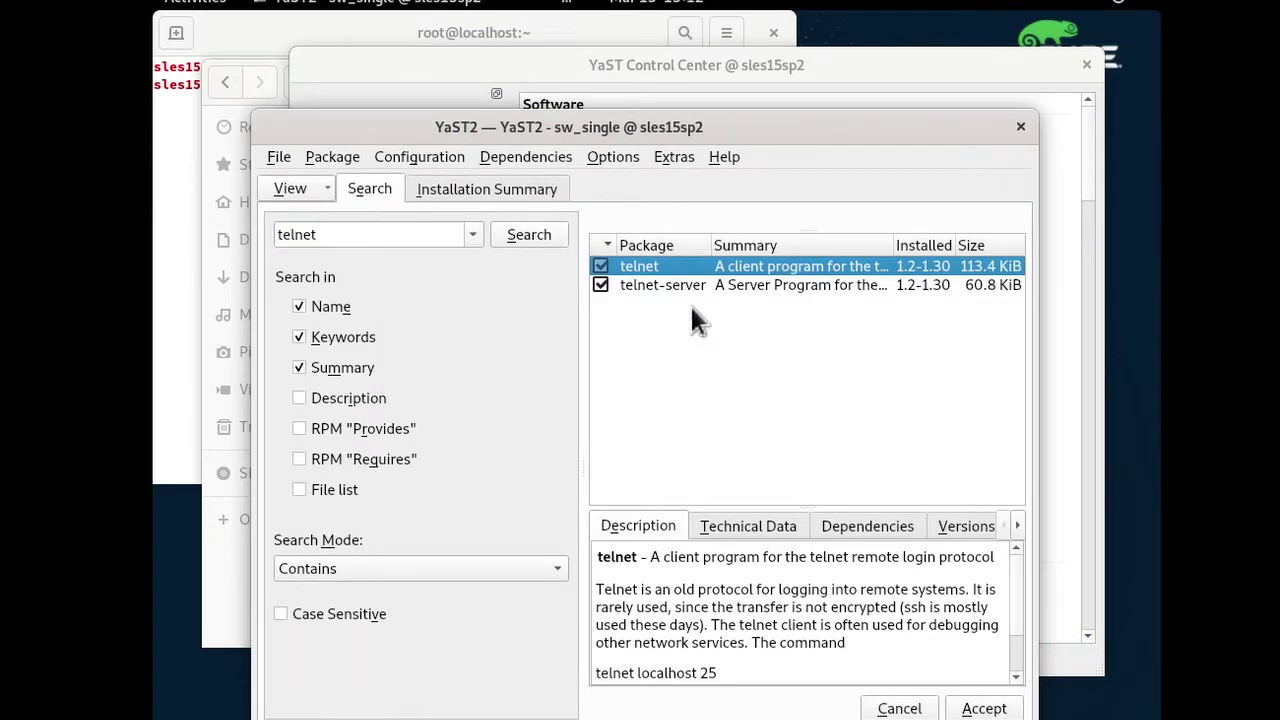
click(682, 285)
right_click(645, 287)
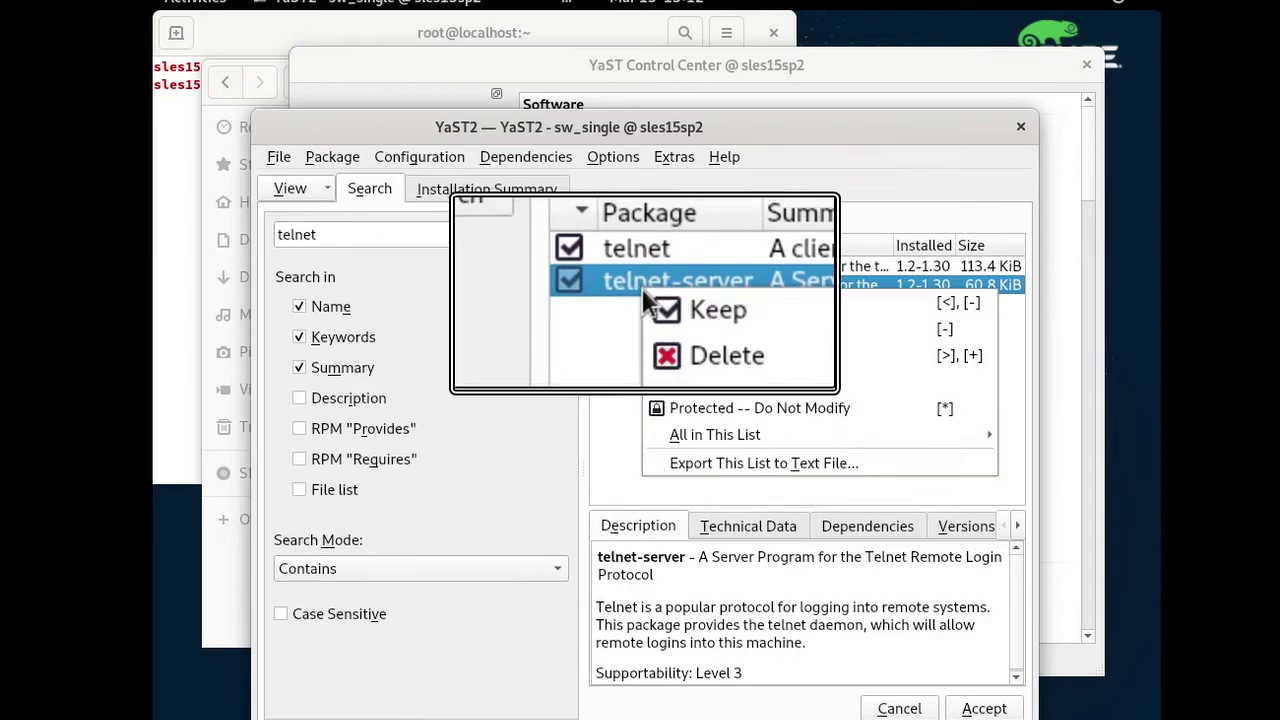
click(663, 325)
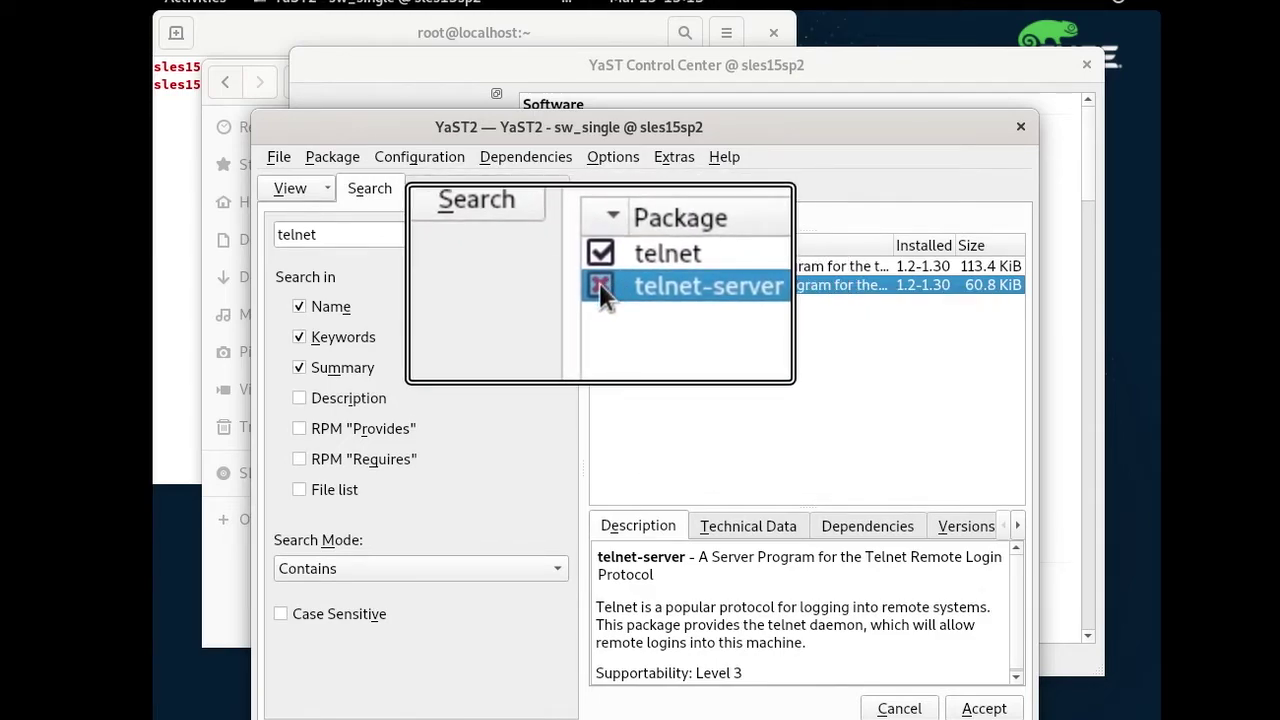
click(984, 708)
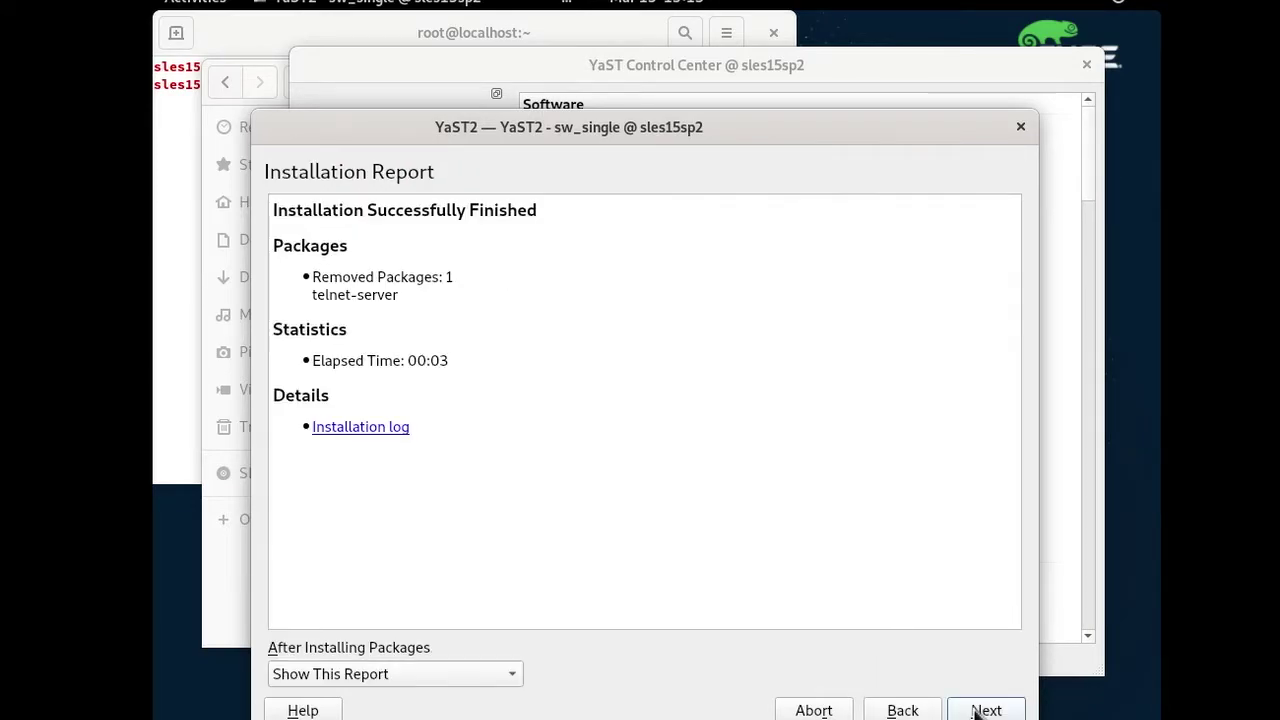
click(986, 708)
scroll(790, 485, down, 10)
scroll(578, 560, up, 10)
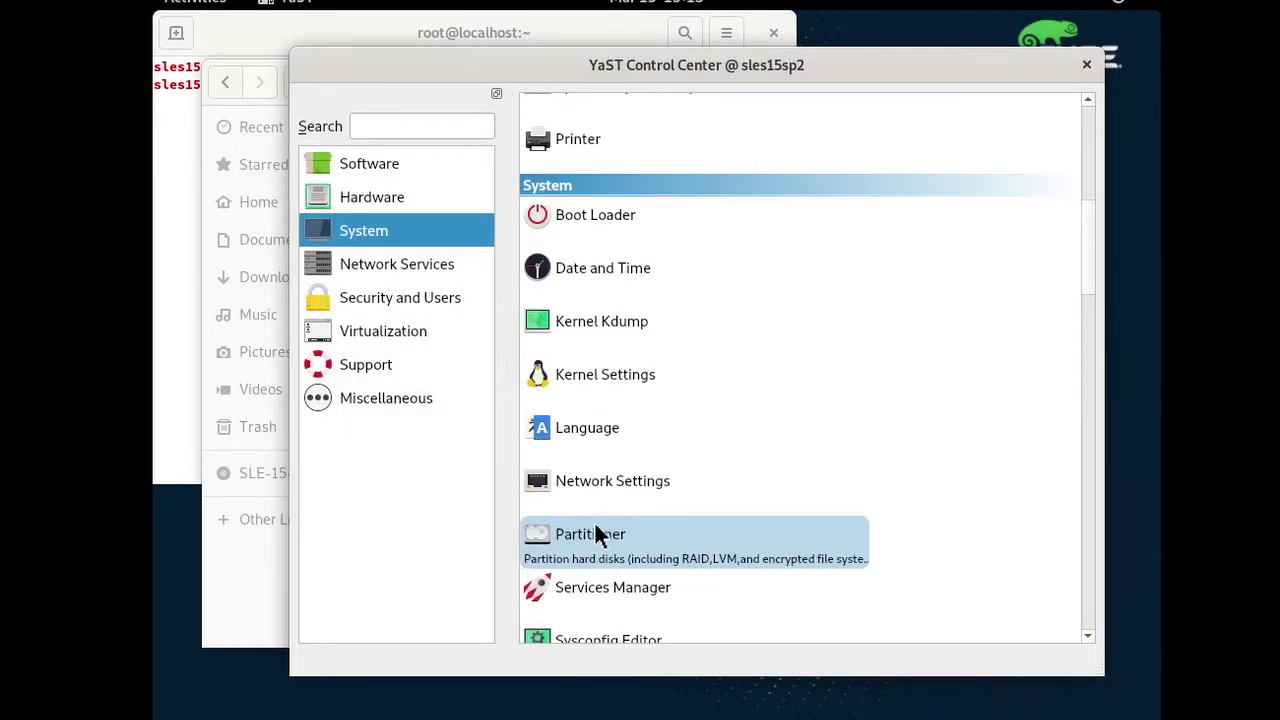
scroll(651, 459, down, 3)
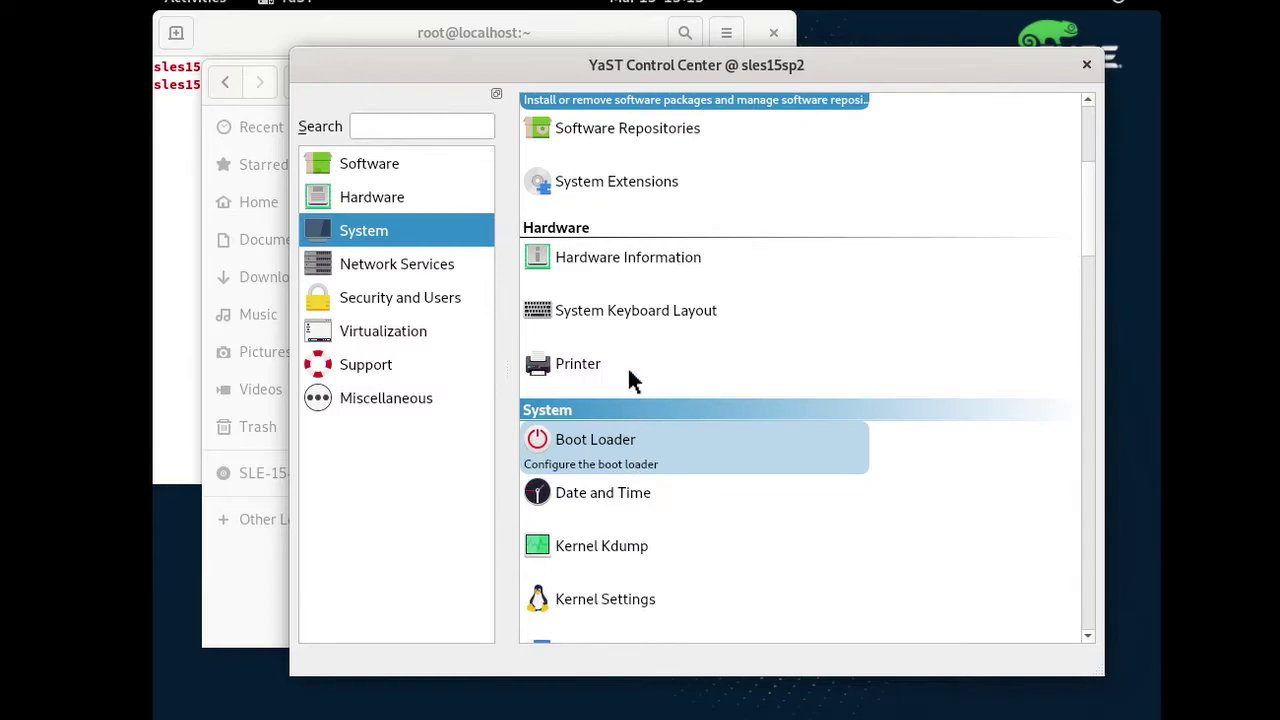
scroll(629, 377, down, 7)
scroll(620, 500, down, 5)
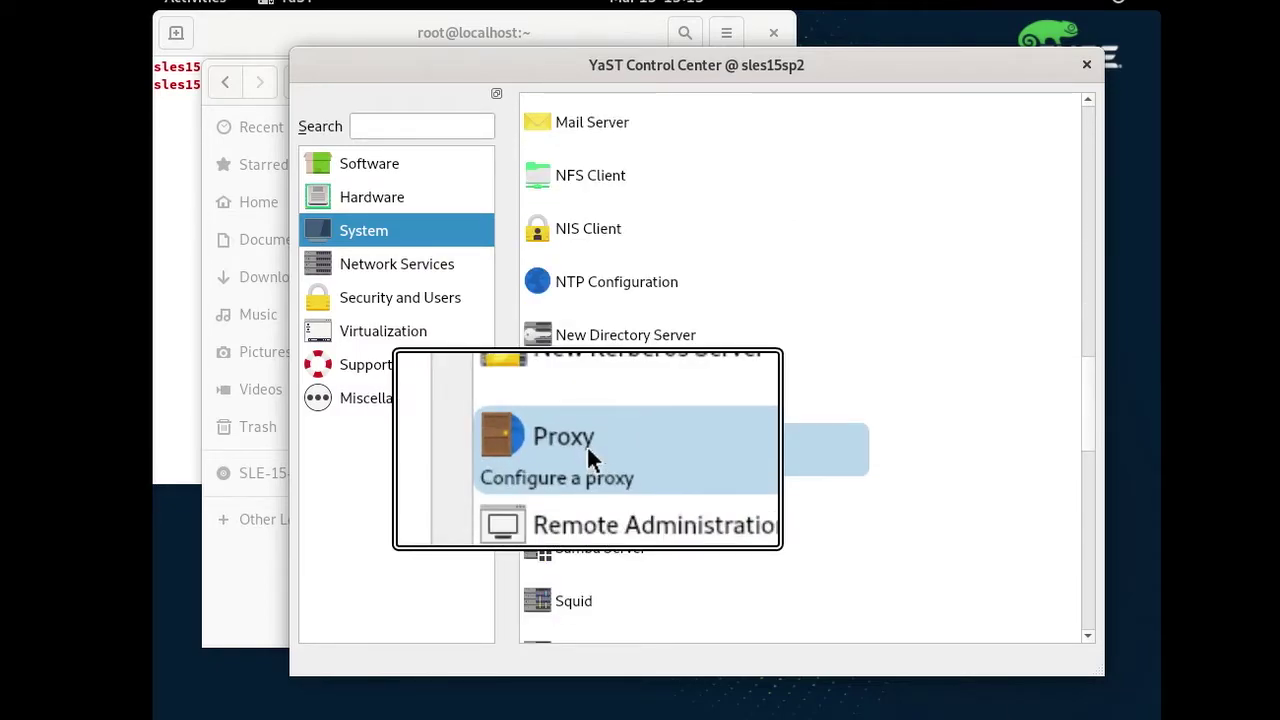
click(588, 450)
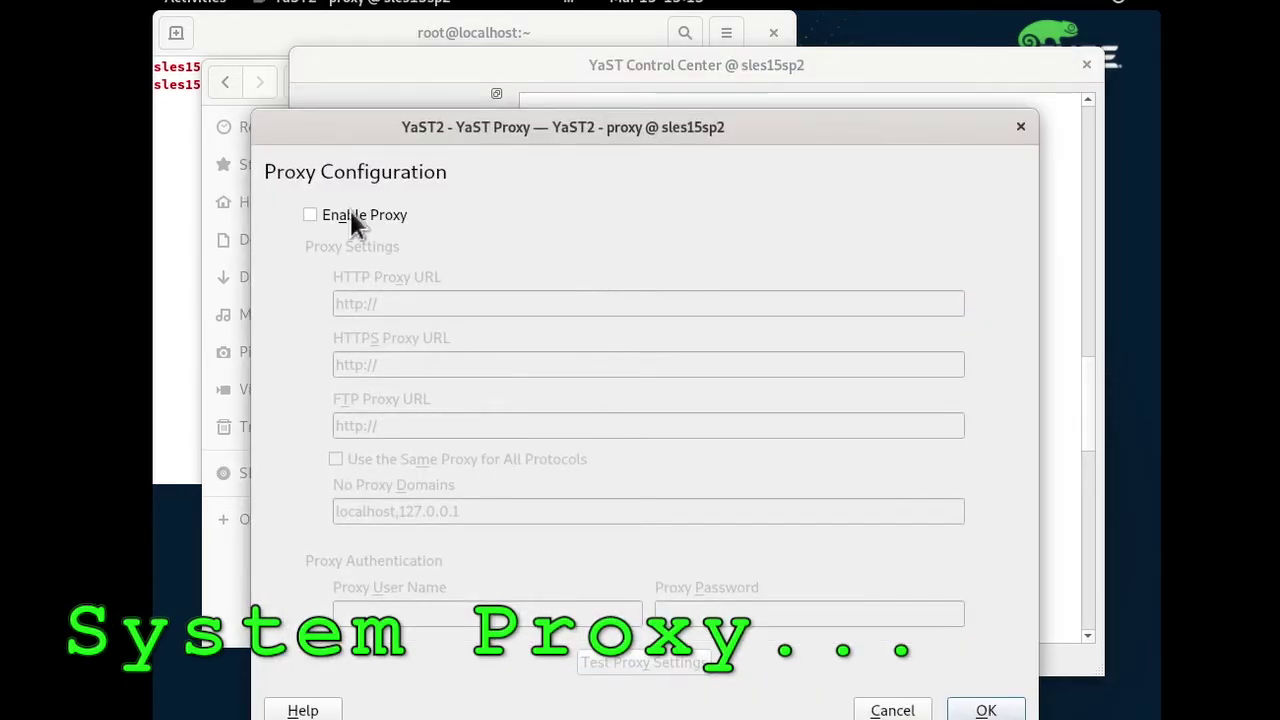
click(357, 222)
click(432, 306)
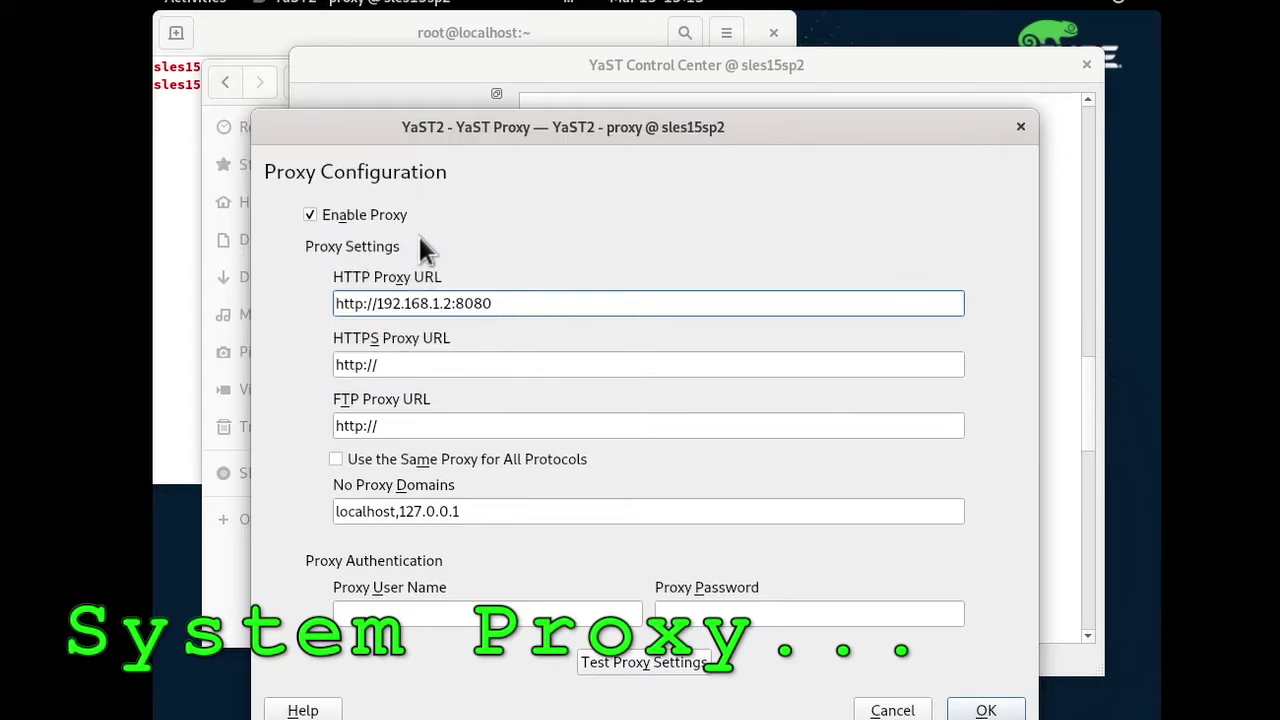
click(337, 460)
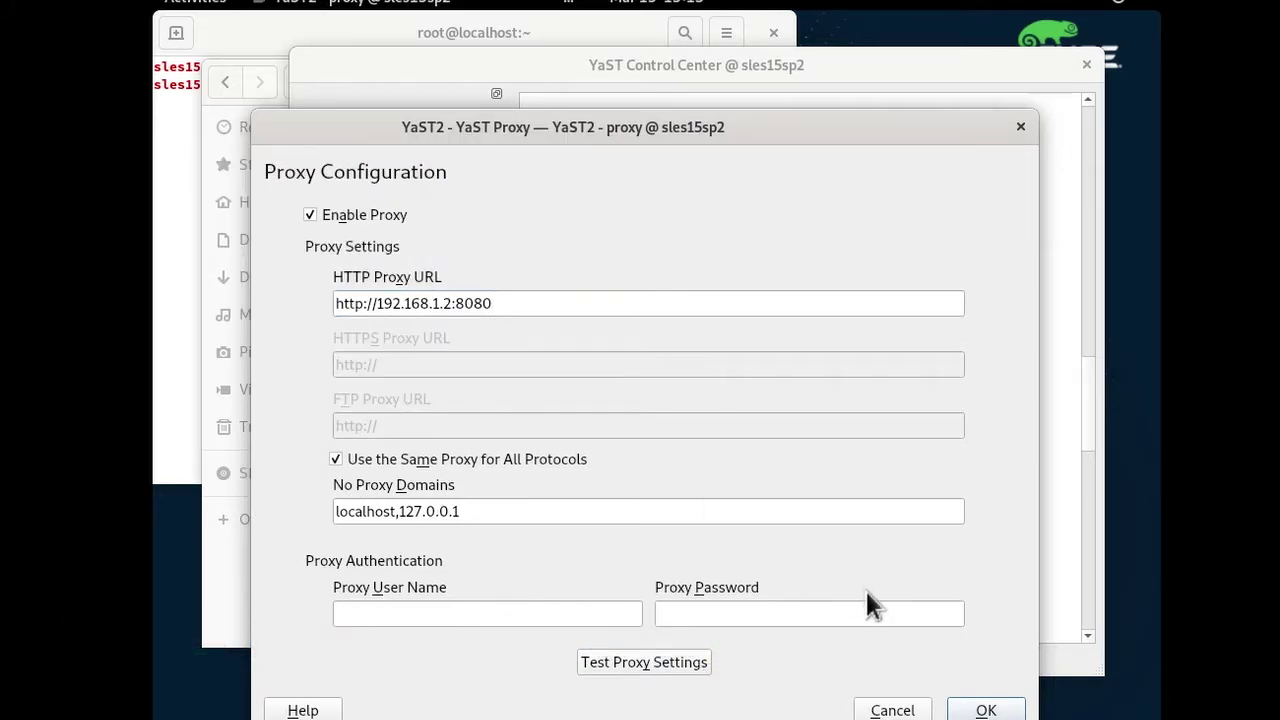
click(986, 710)
click(834, 478)
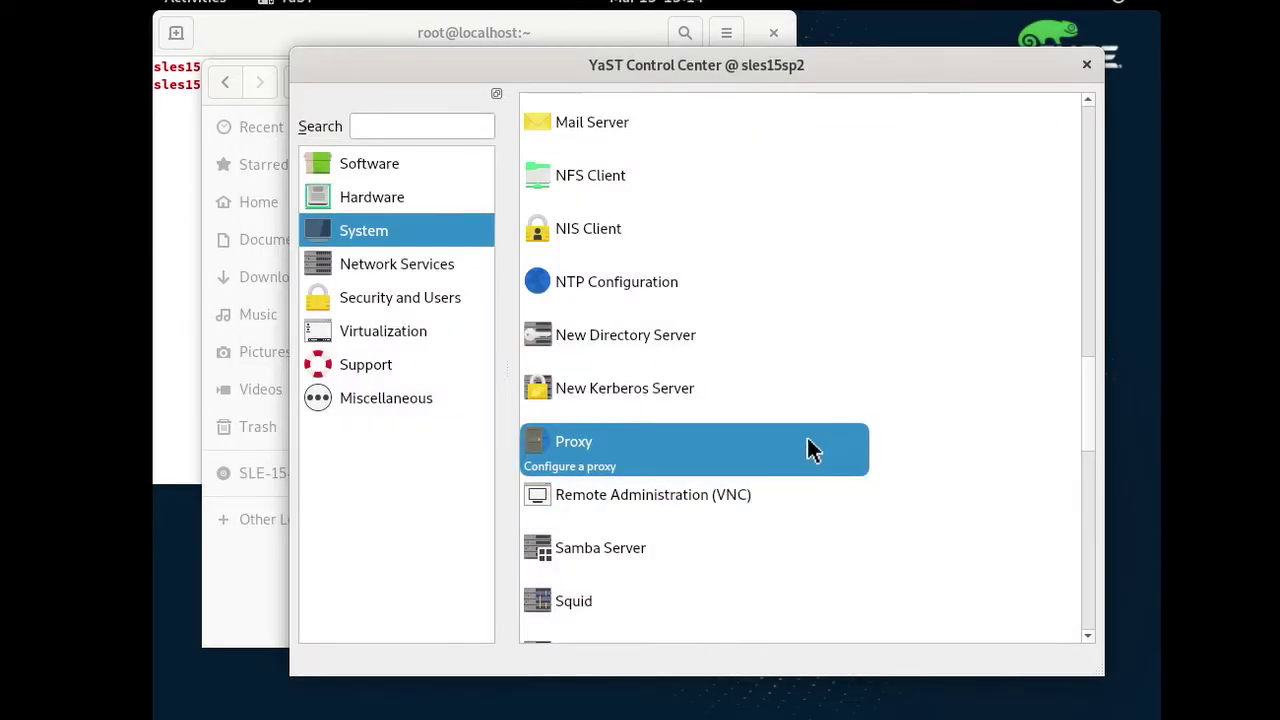
scroll(735, 495, down, 3)
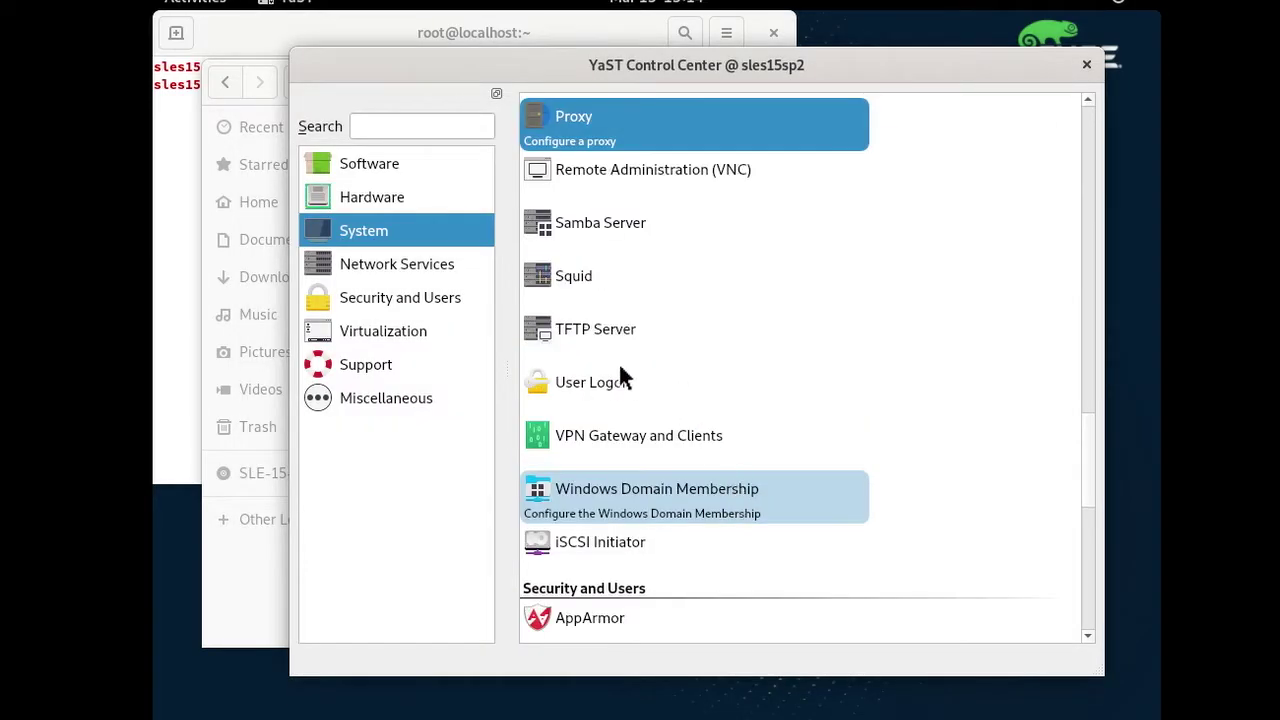
click(586, 275)
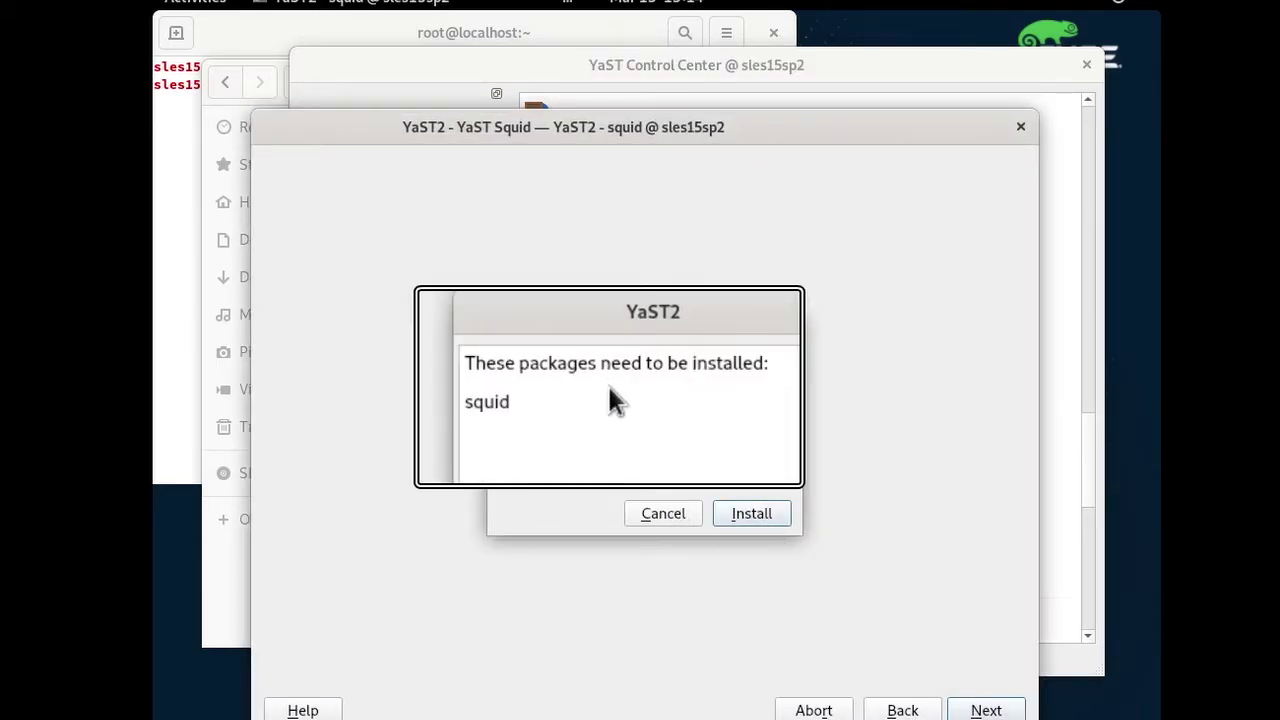
click(662, 513)
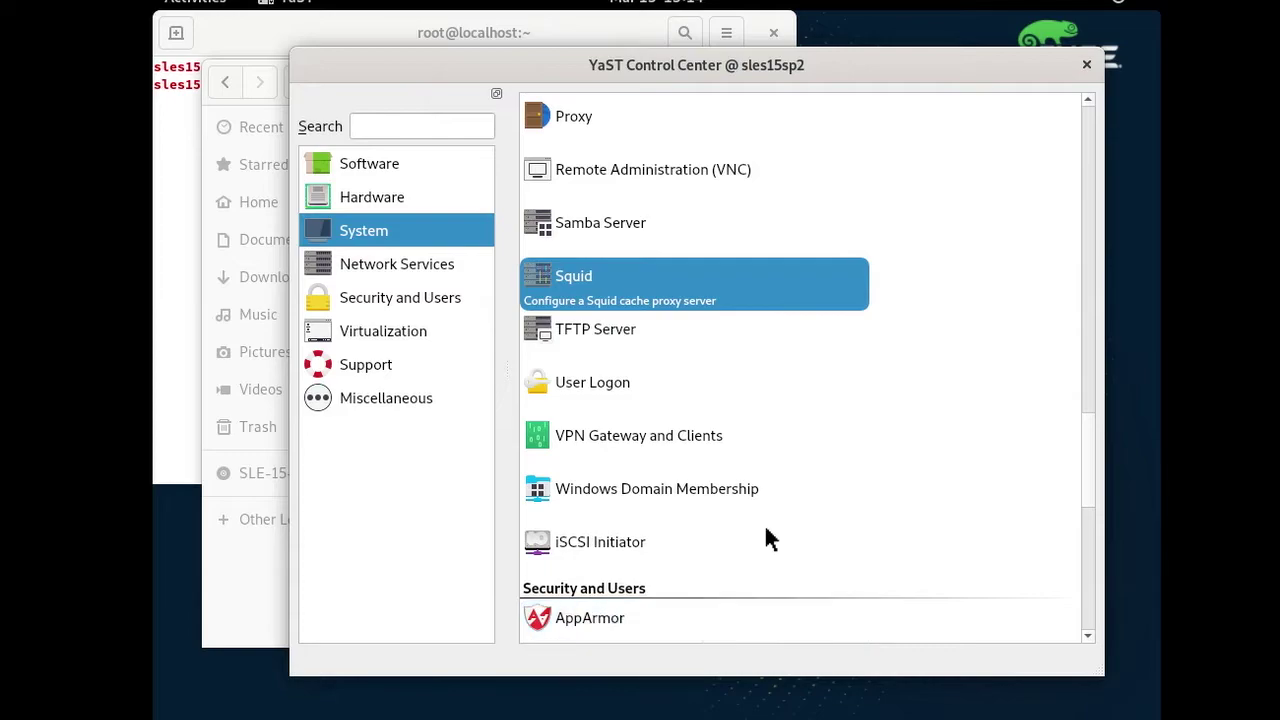
scroll(720, 549, down, 6)
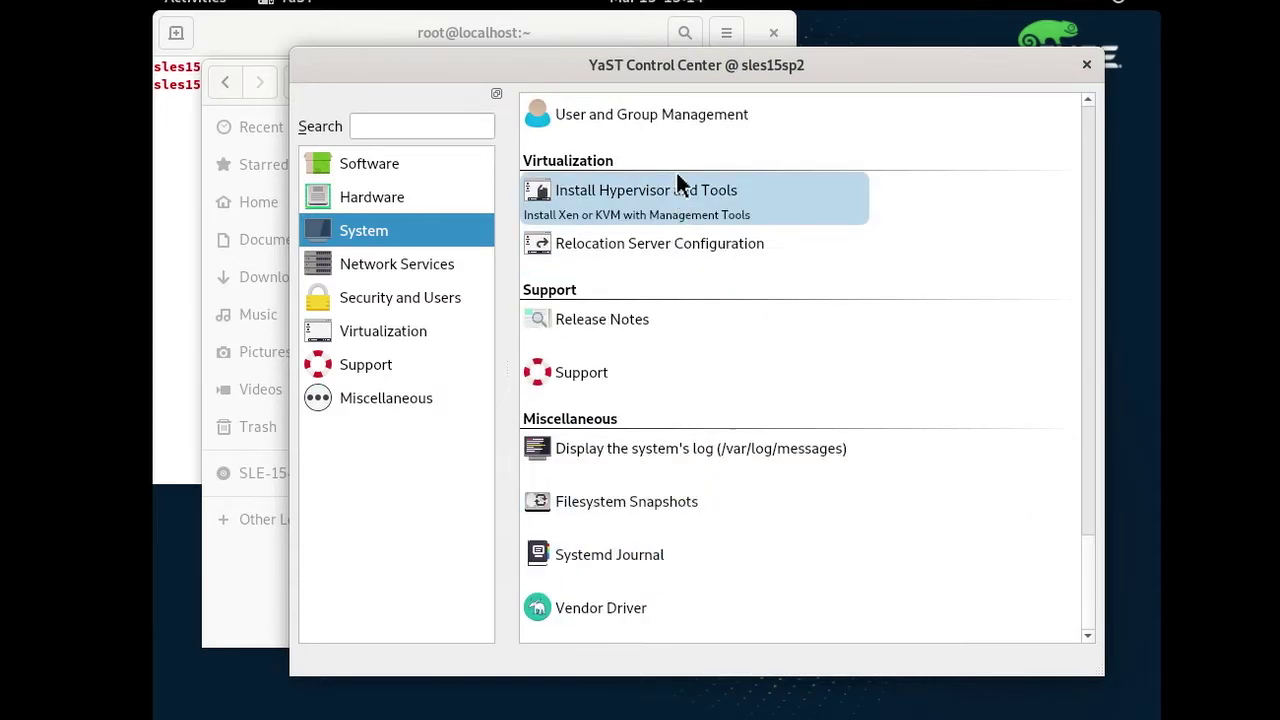
Open User and Group Management and view the existing user's details without changes.
scroll(623, 426, up, 3)
click(623, 440)
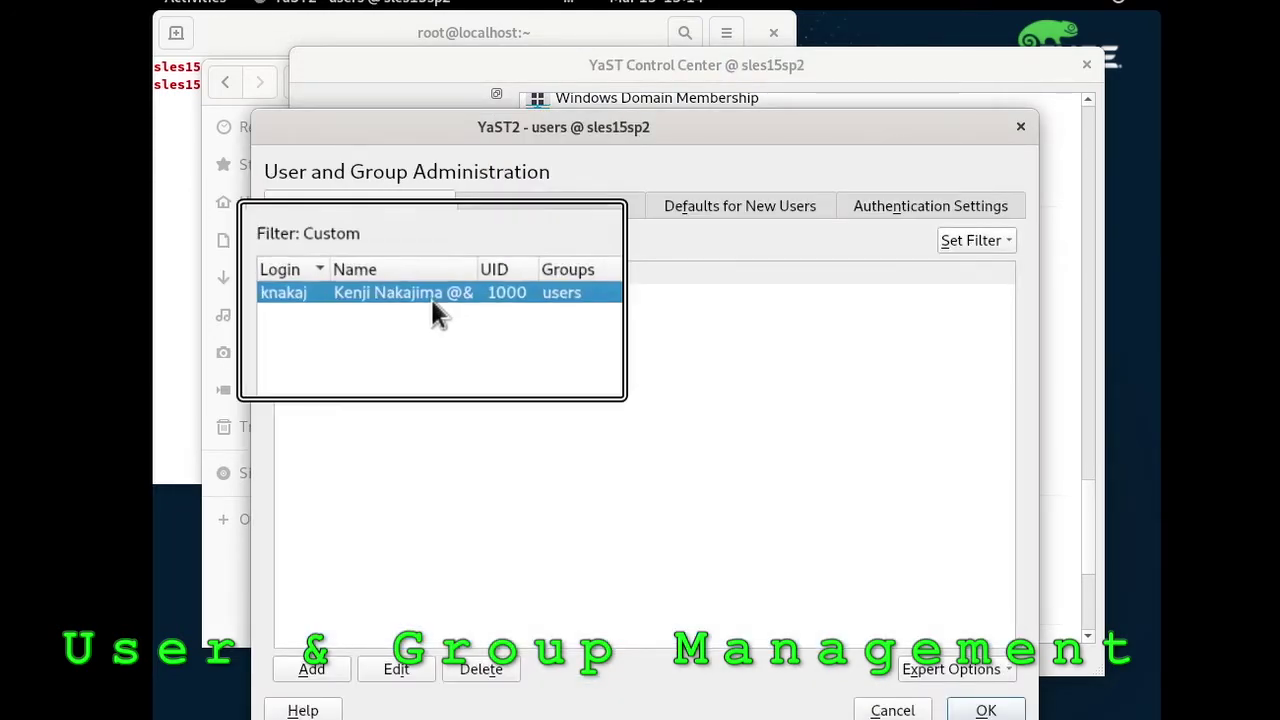
click(395, 672)
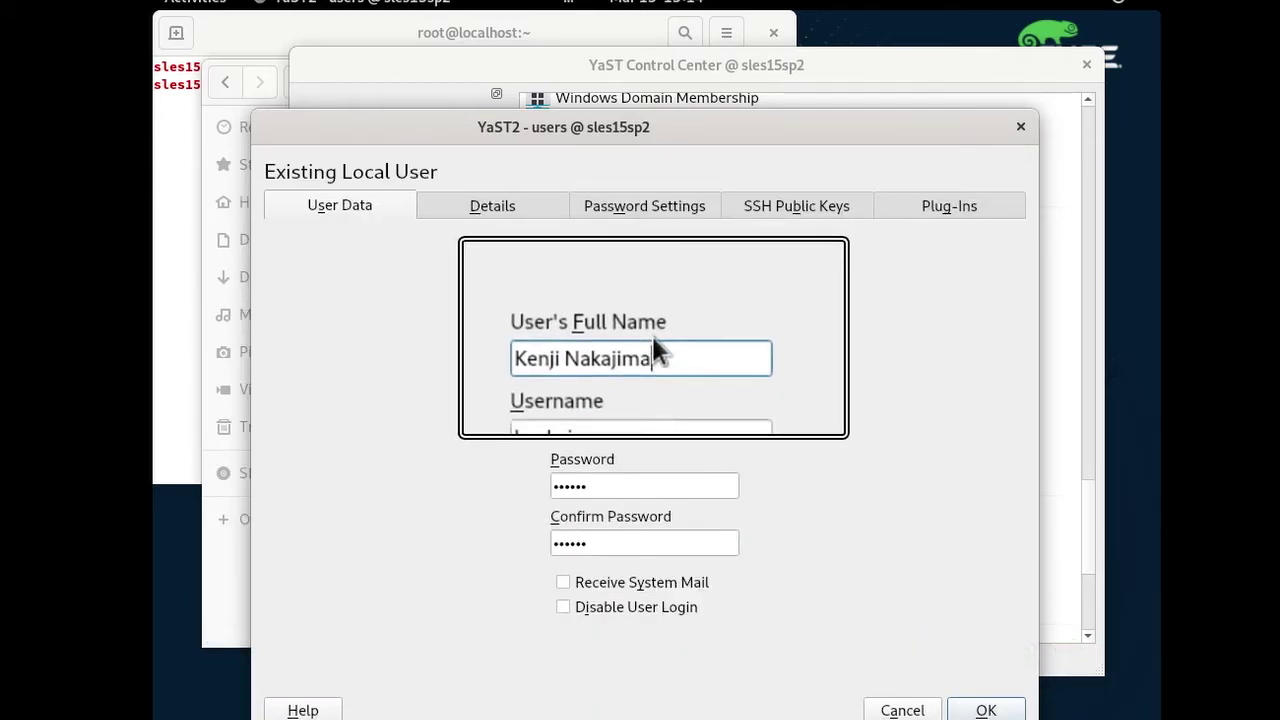
click(986, 708)
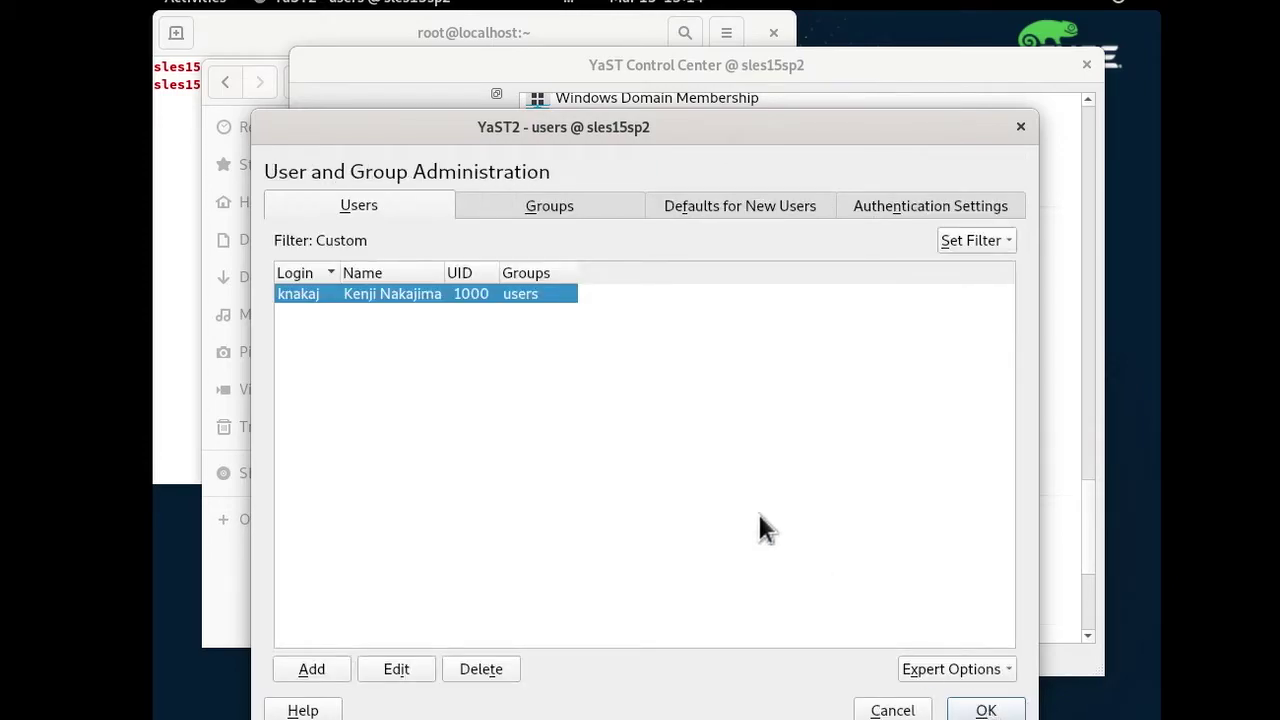
Add a user with full name, uppercase login and password, accepting the uppercase warning, and save.
click(311, 669)
click(580, 357)
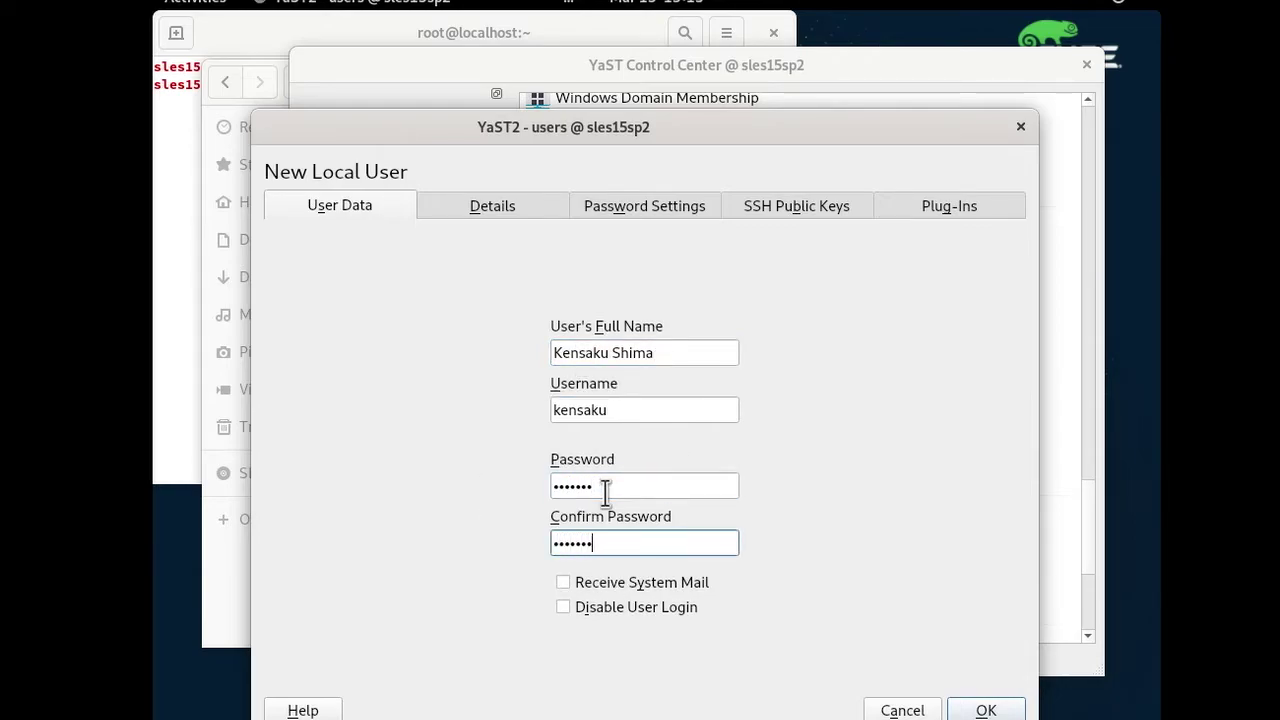
double_click(556, 410)
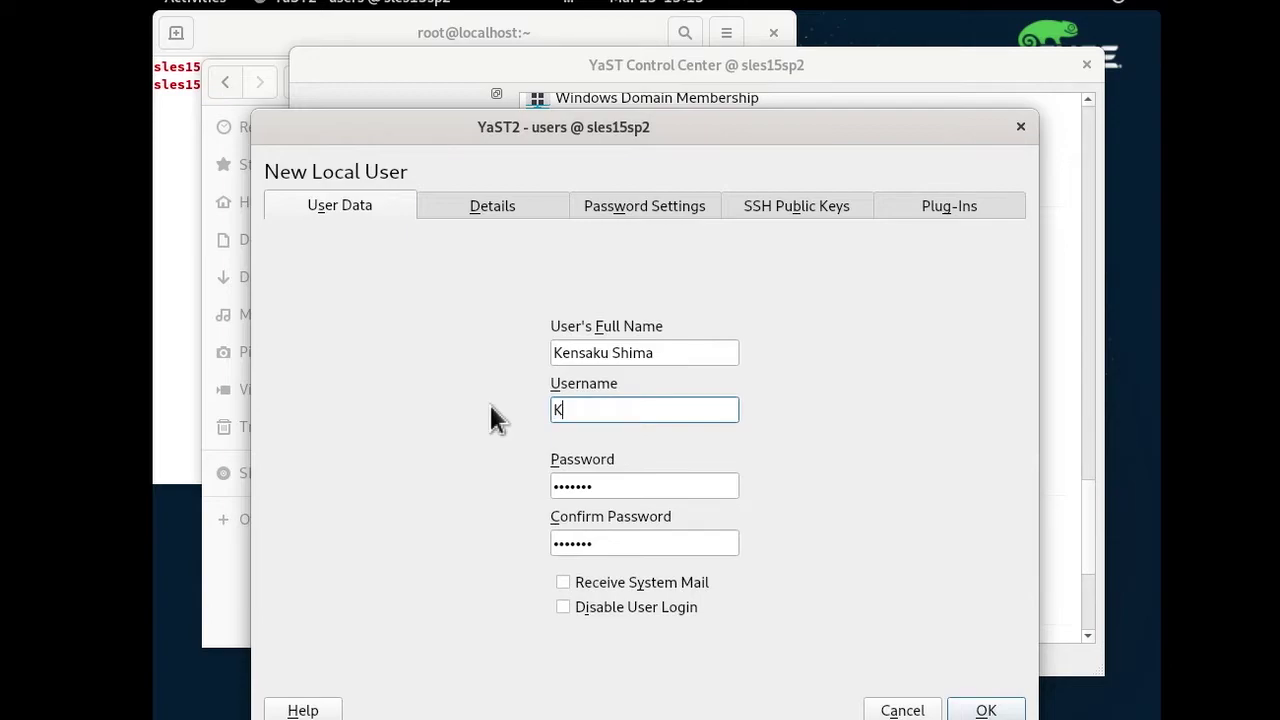
click(995, 707)
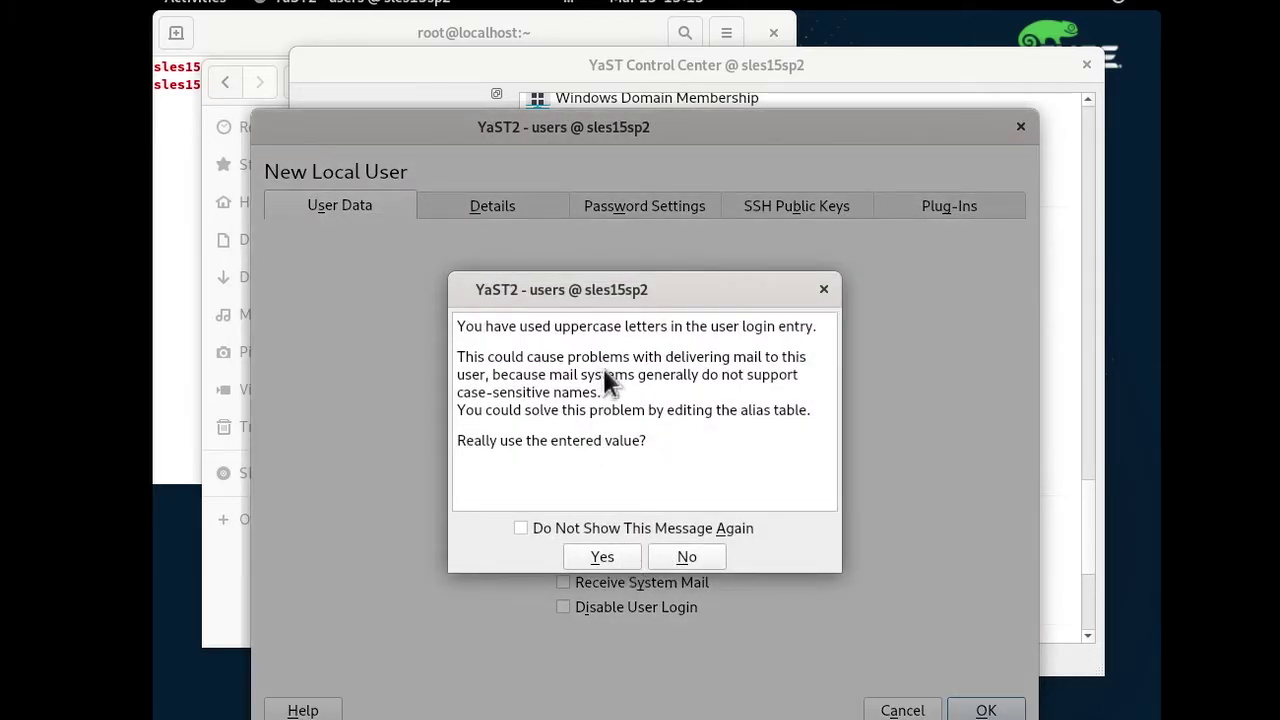
click(597, 558)
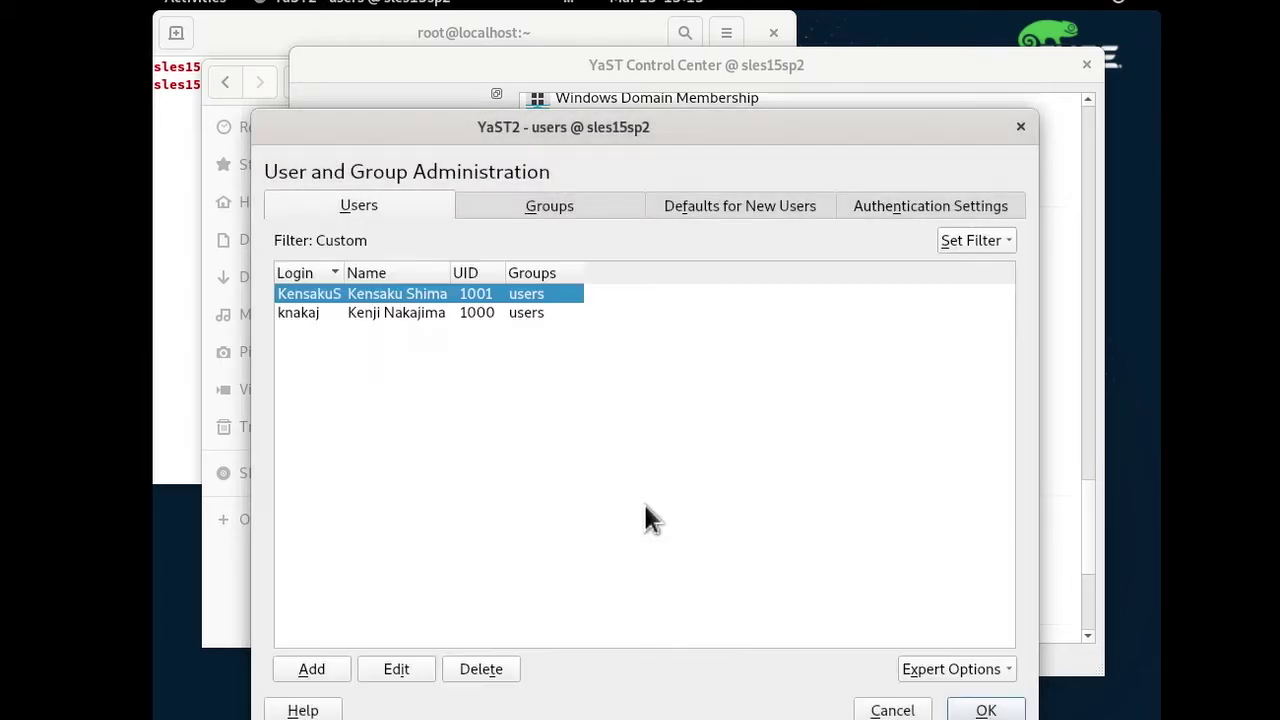
click(985, 710)
scroll(760, 500, down, 5)
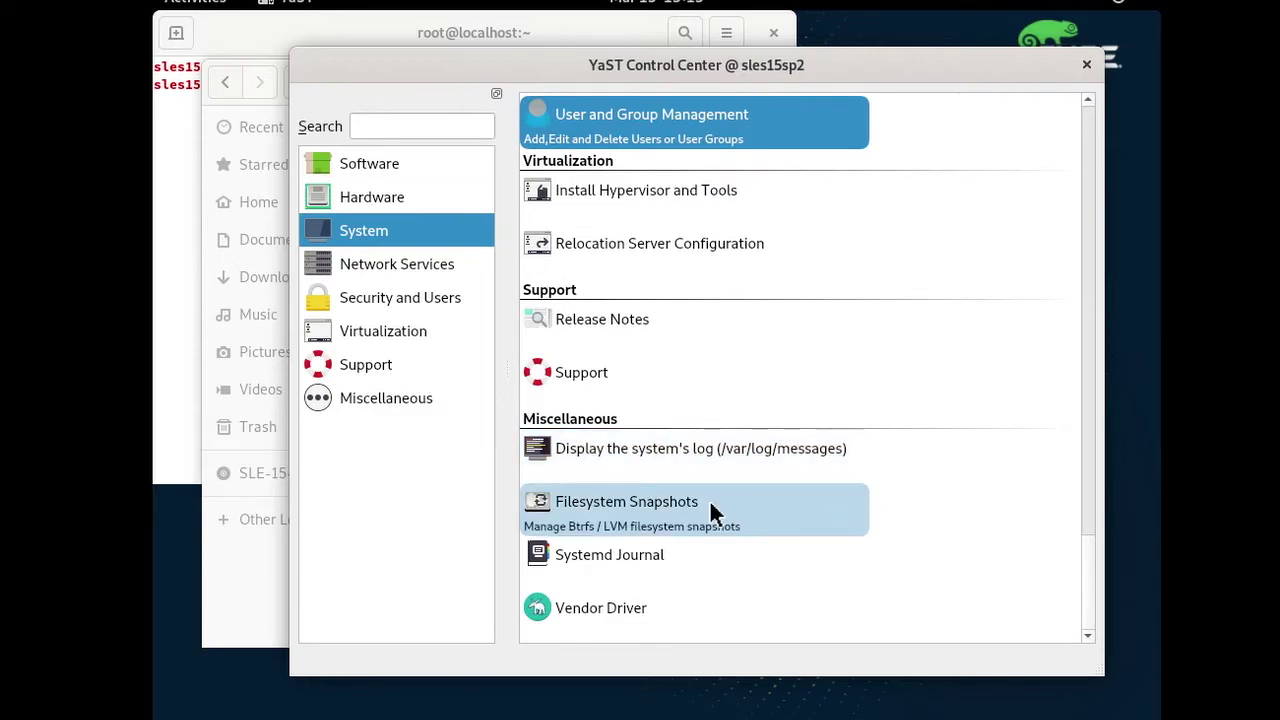
click(628, 512)
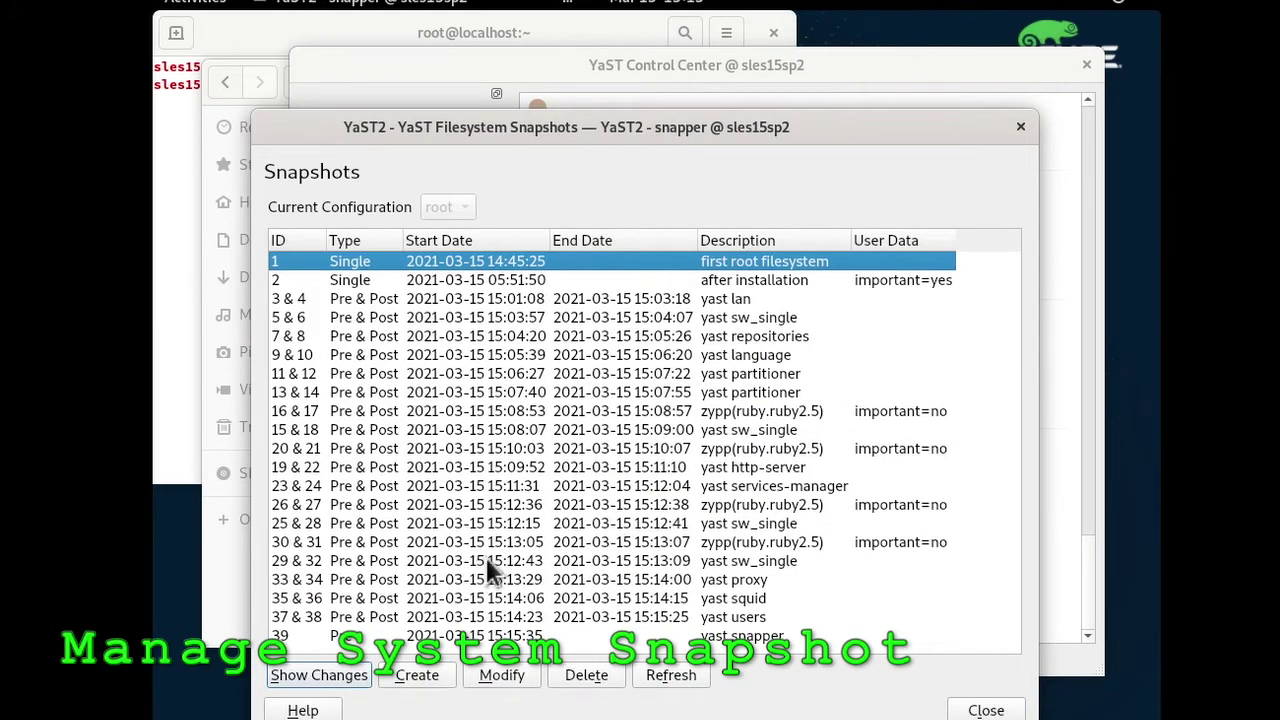
click(490, 562)
click(316, 675)
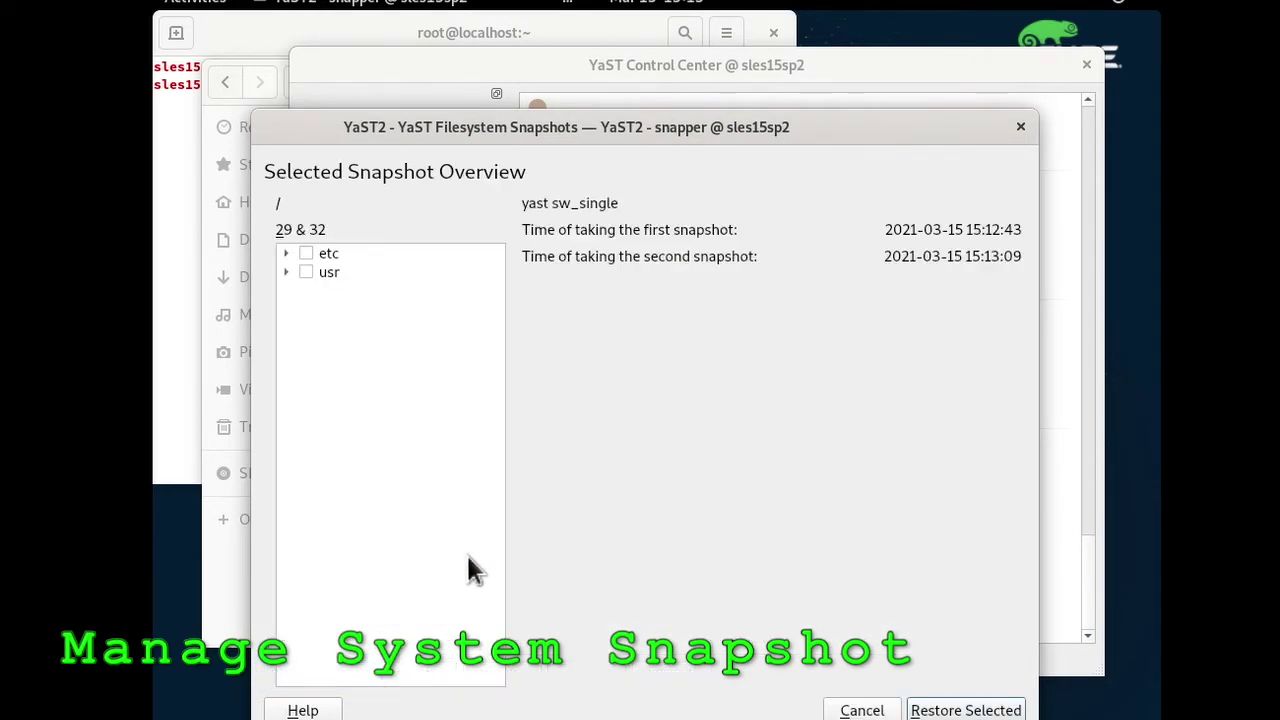
click(305, 309)
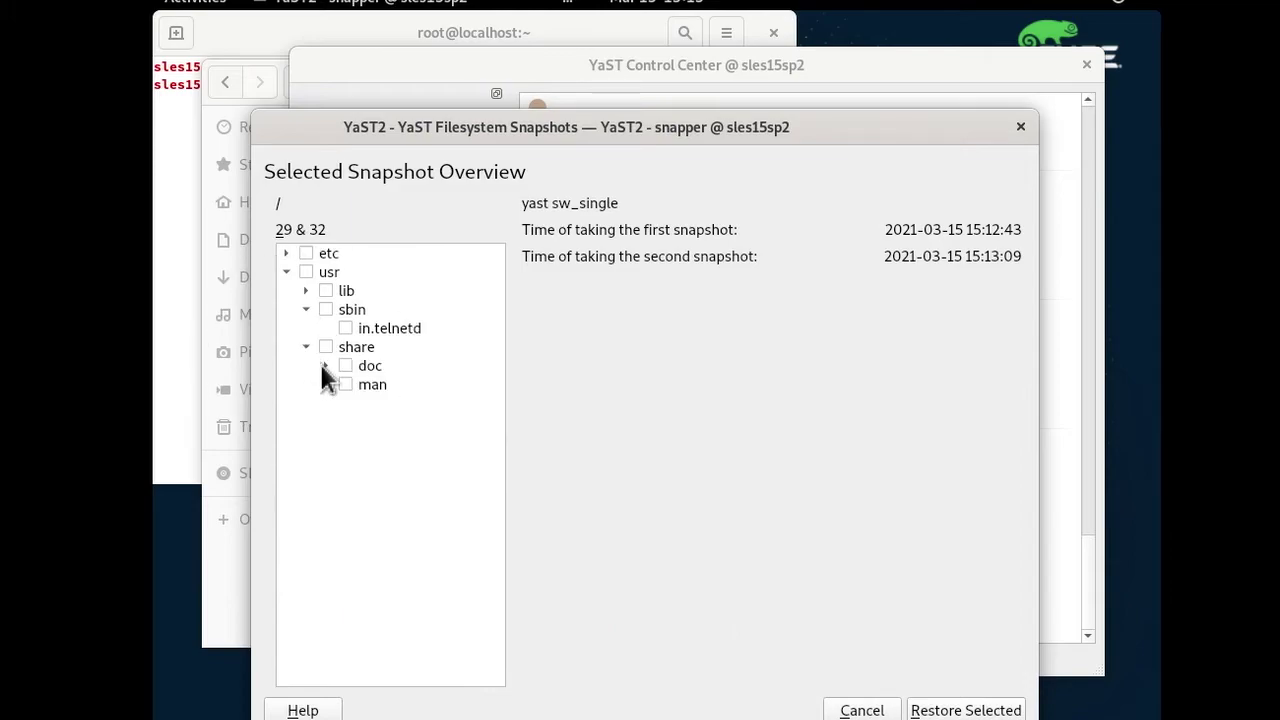
click(325, 366)
click(346, 385)
click(365, 403)
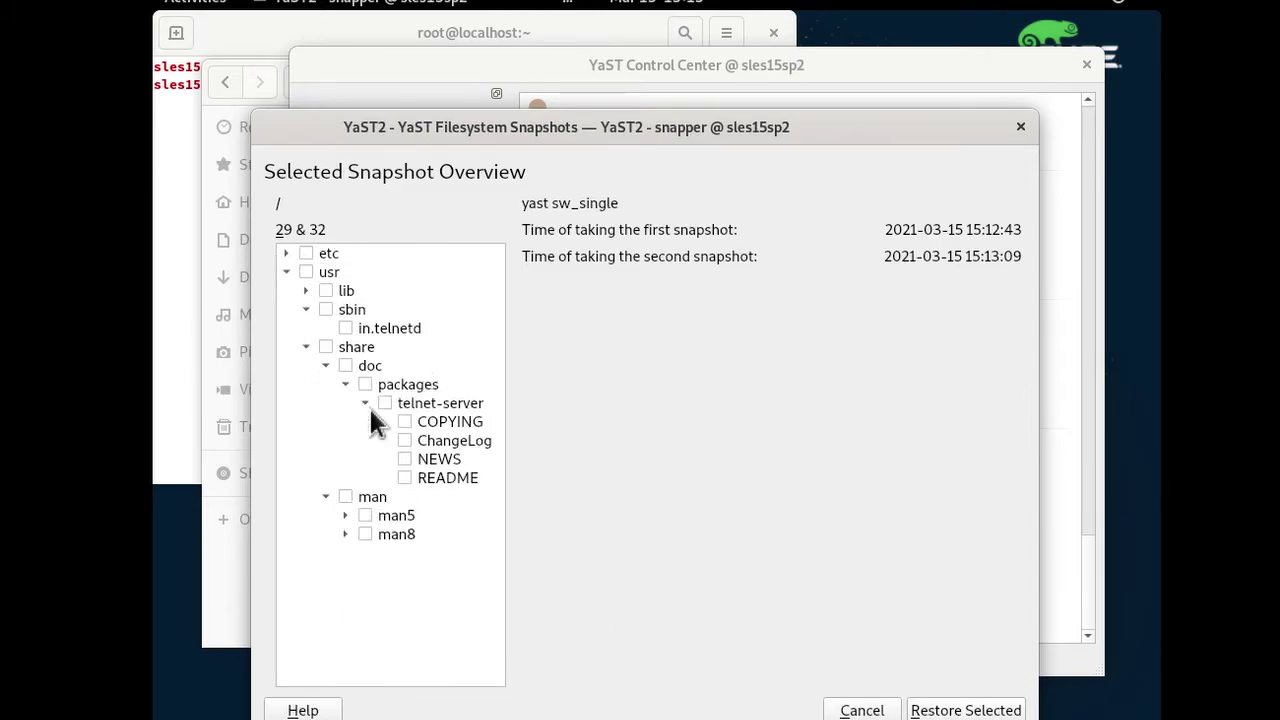
click(346, 516)
click(346, 551)
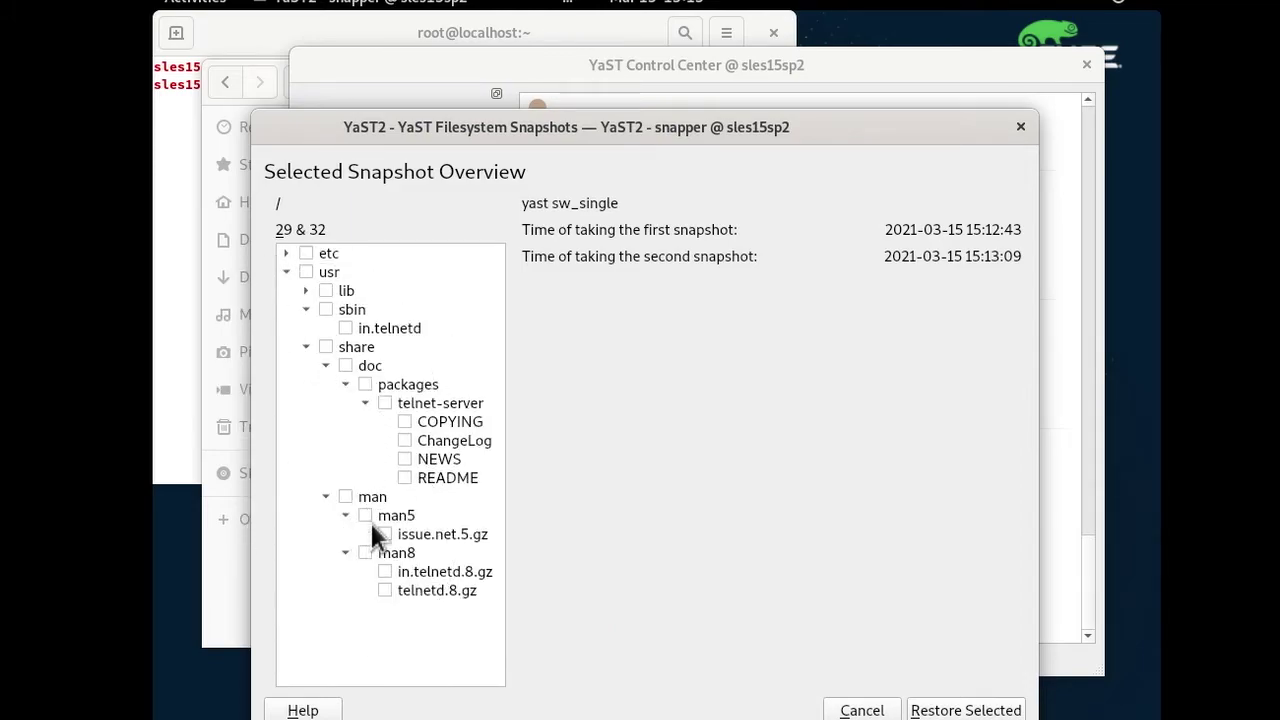
click(305, 290)
click(862, 709)
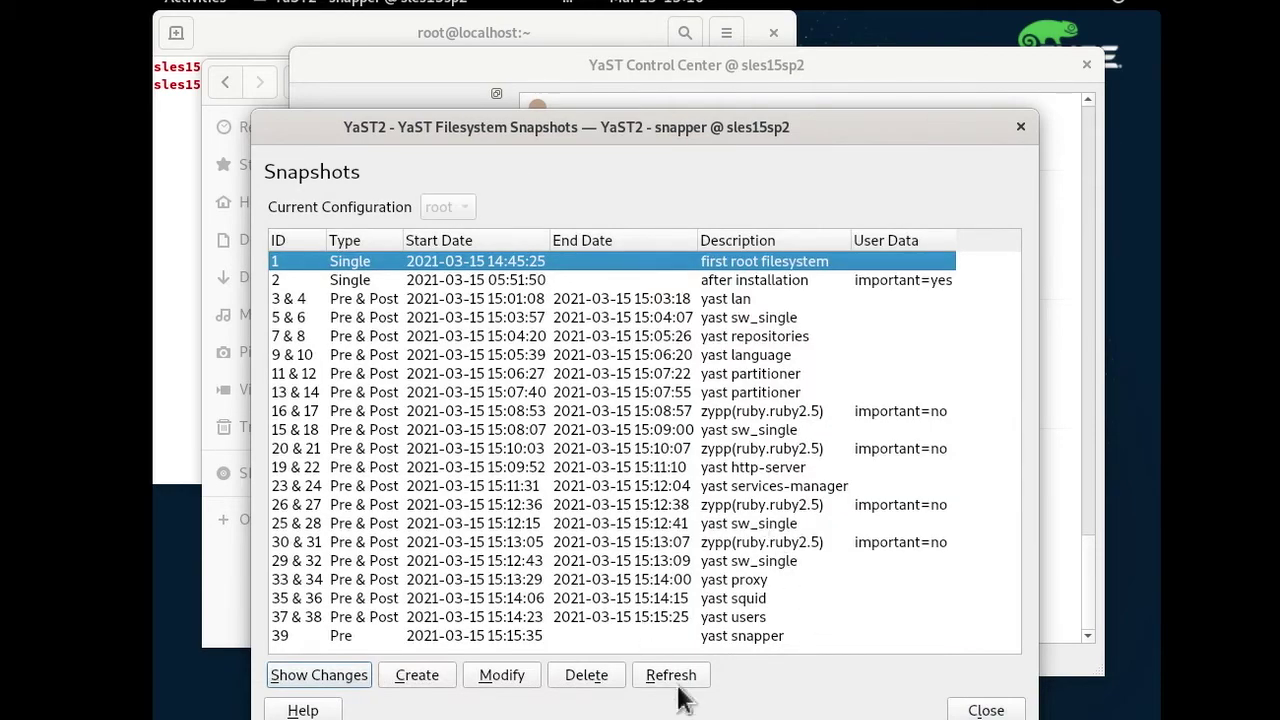
click(988, 710)
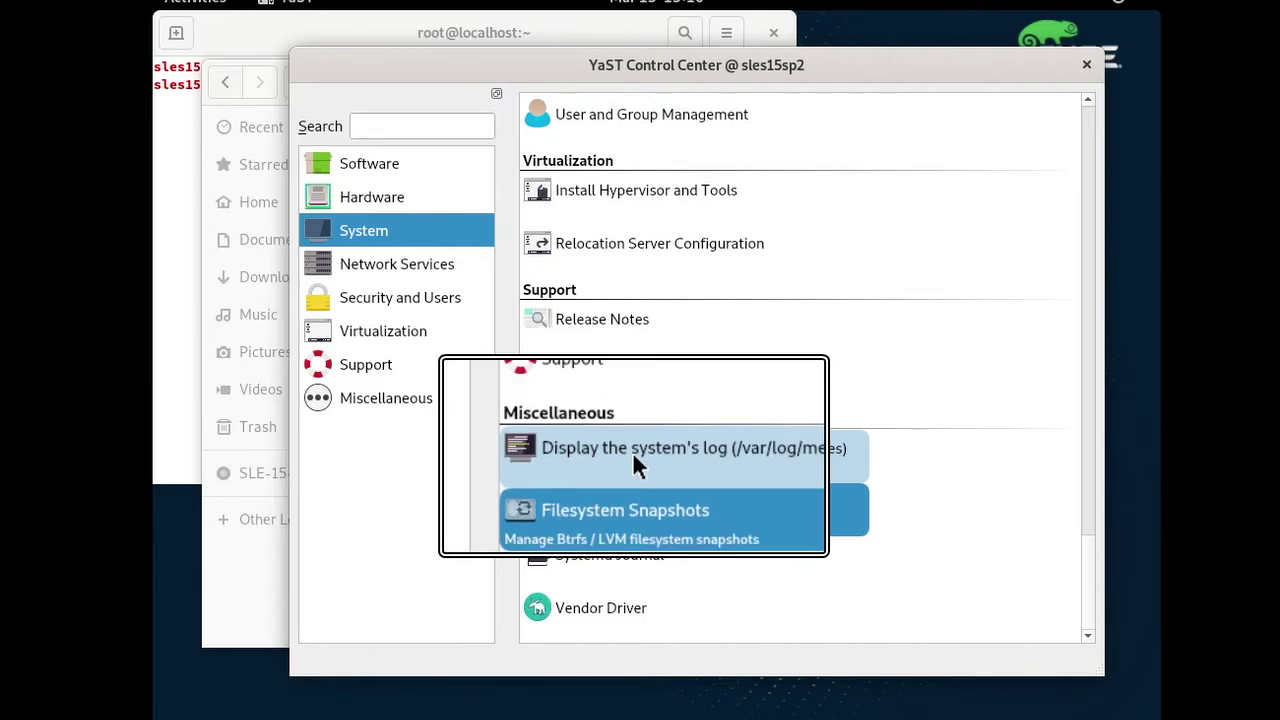
View /var/log/boot.log in the system log viewer, close it, and show the Support modules.
click(633, 450)
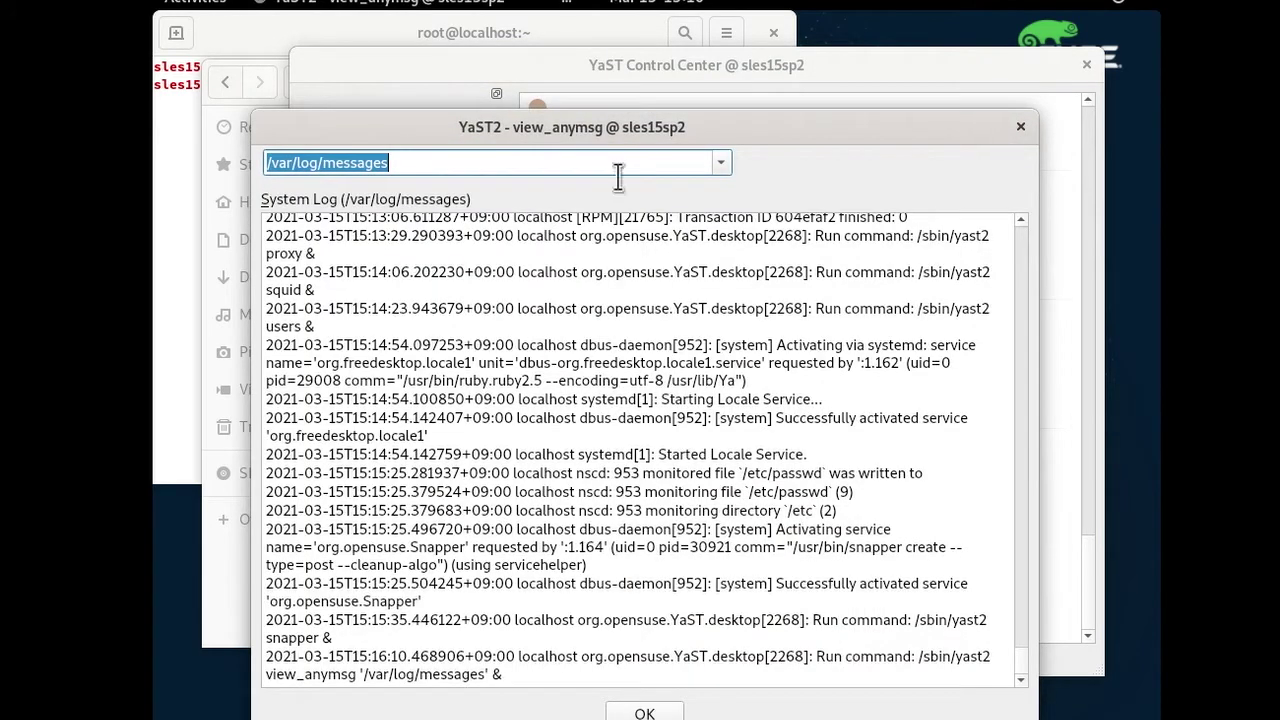
click(722, 163)
click(594, 188)
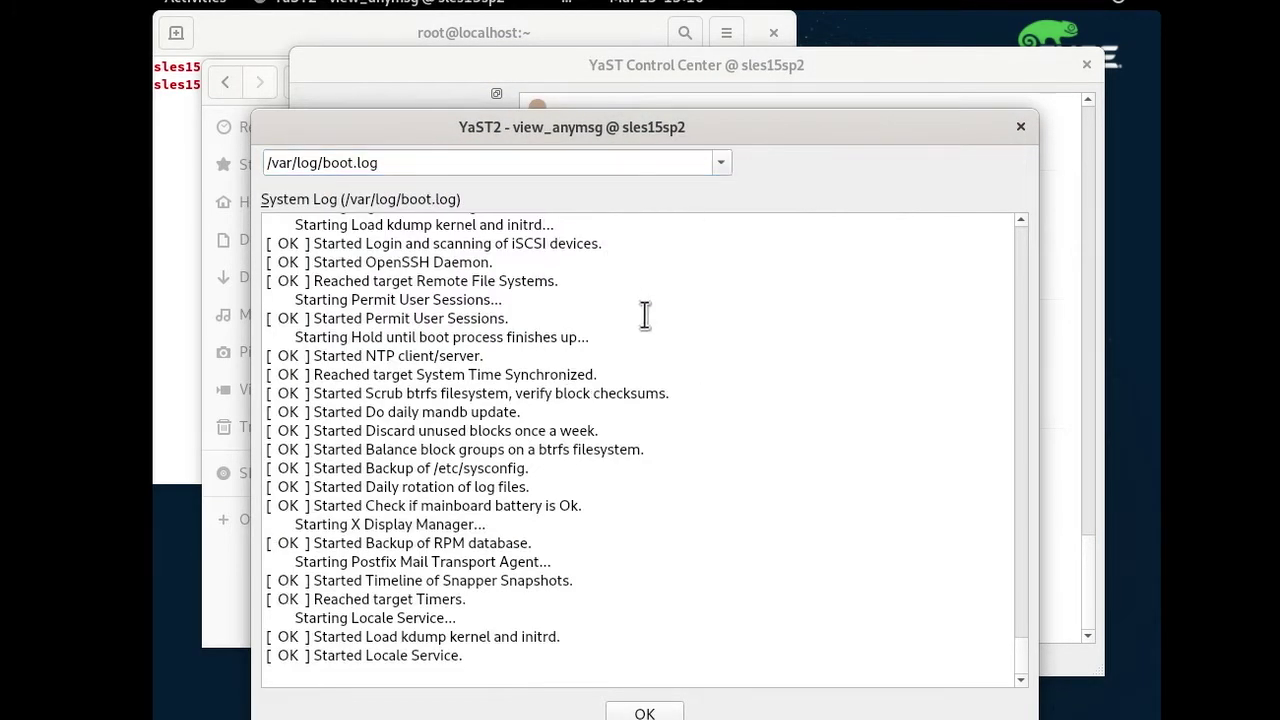
click(1021, 126)
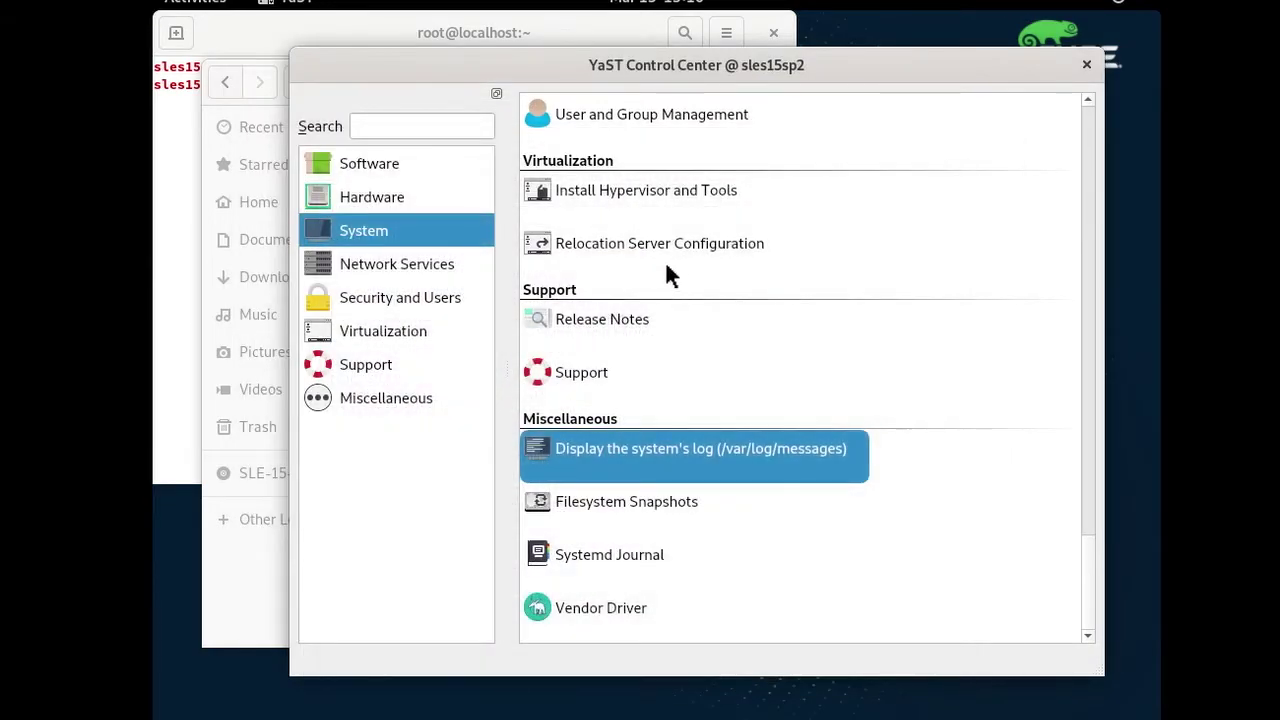
scroll(668, 264, up, 2)
click(380, 364)
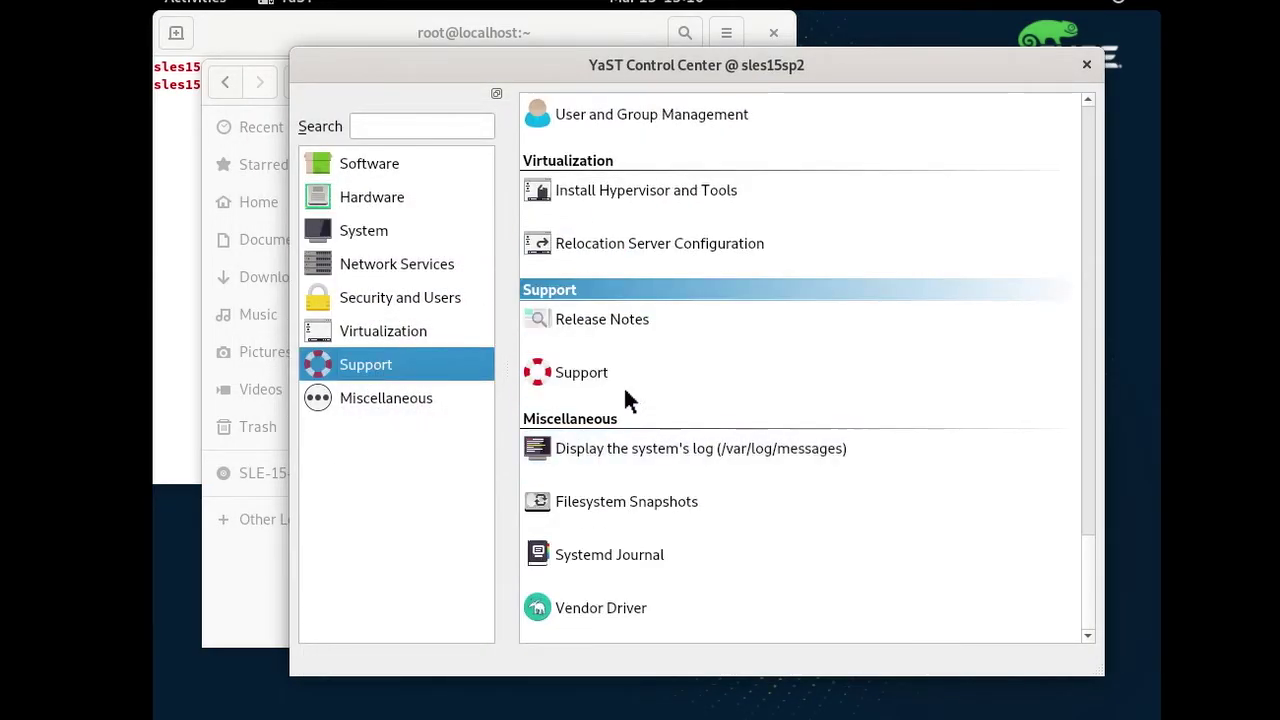
scroll(570, 374, up, 3)
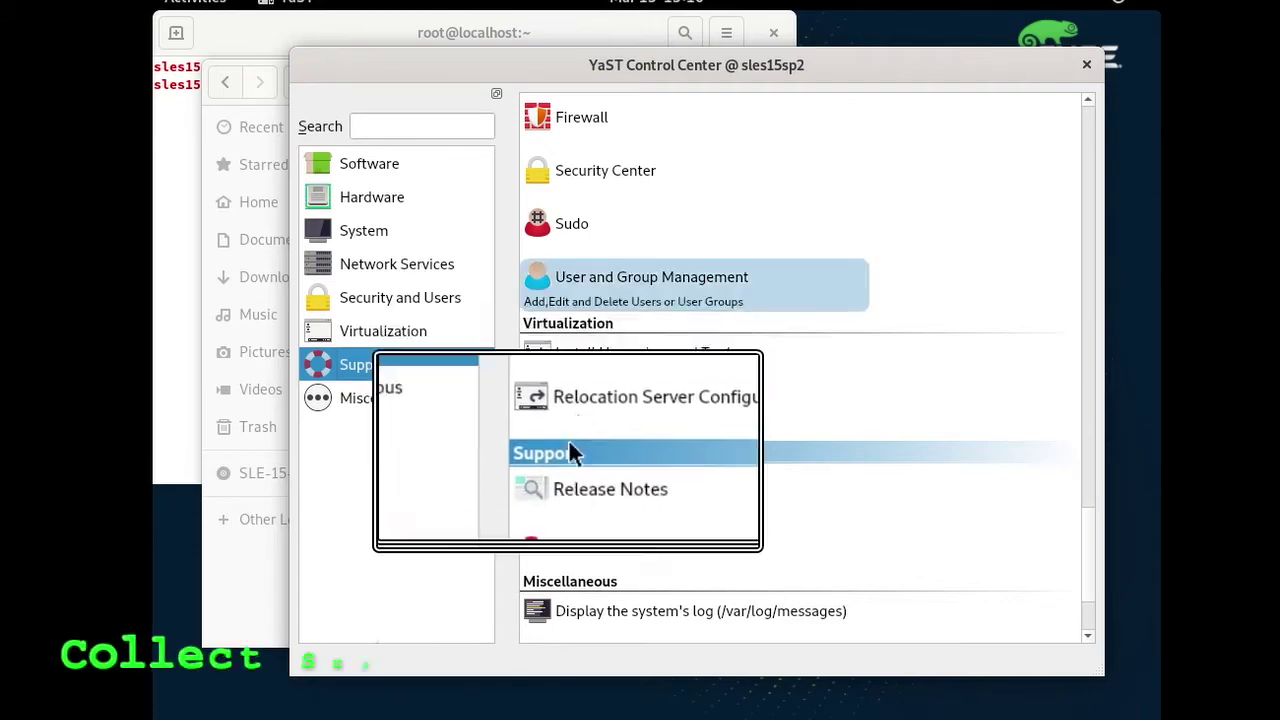
click(575, 540)
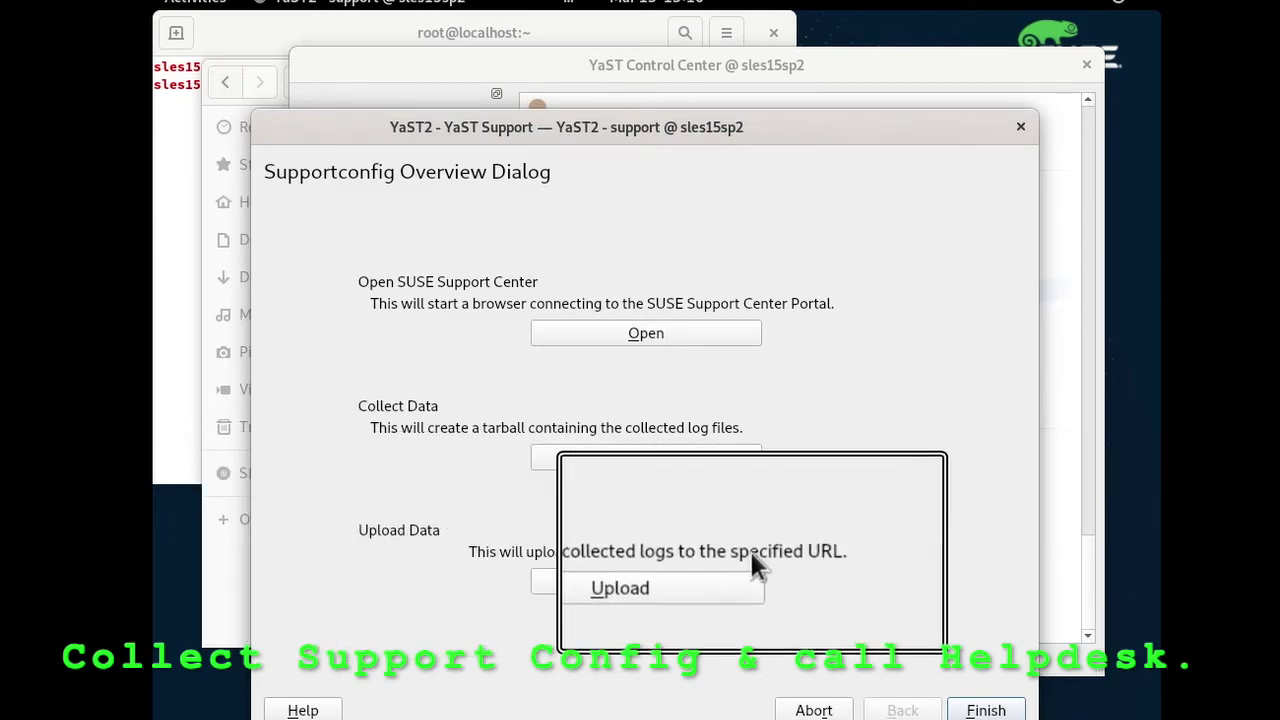
click(687, 461)
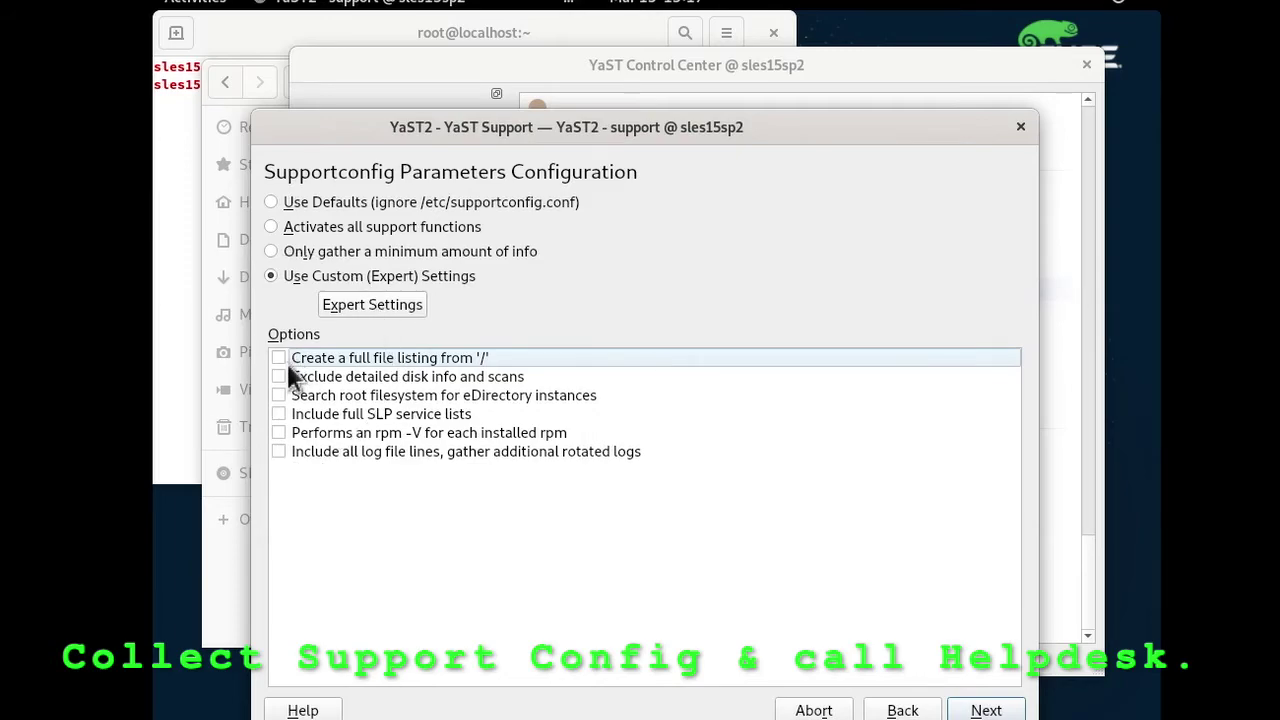
click(279, 377)
click(279, 395)
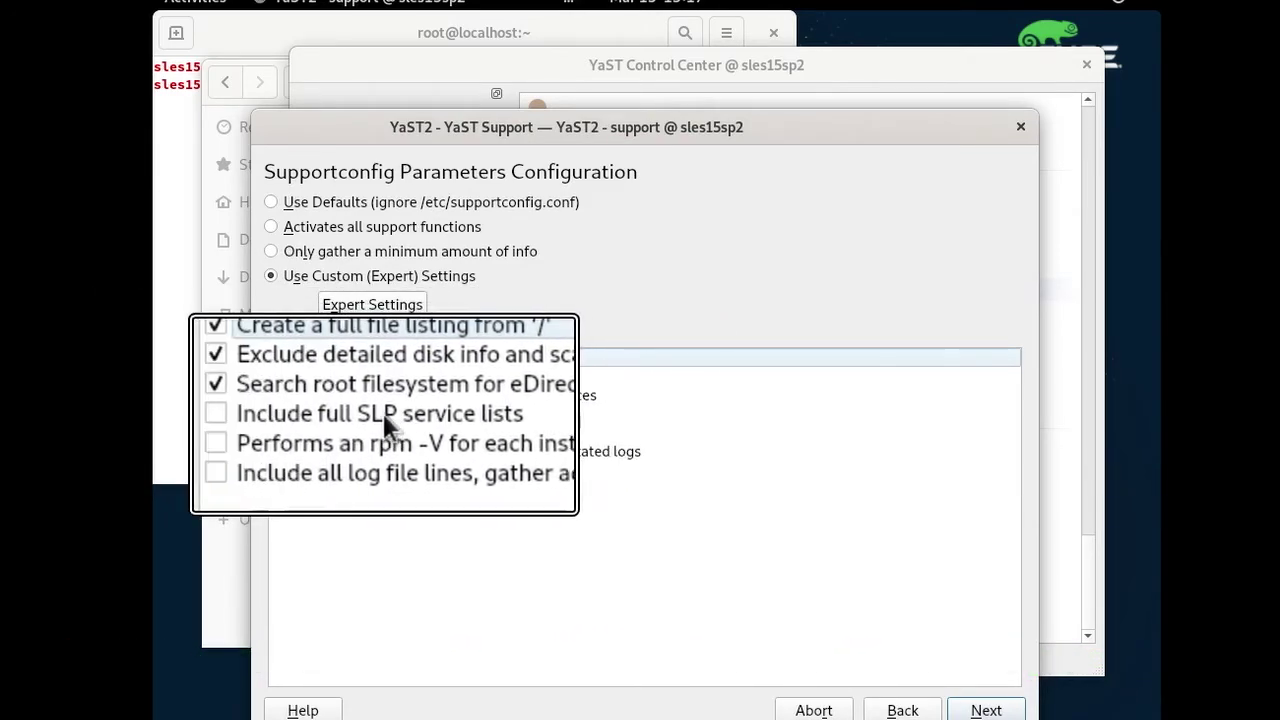
click(279, 413)
click(283, 433)
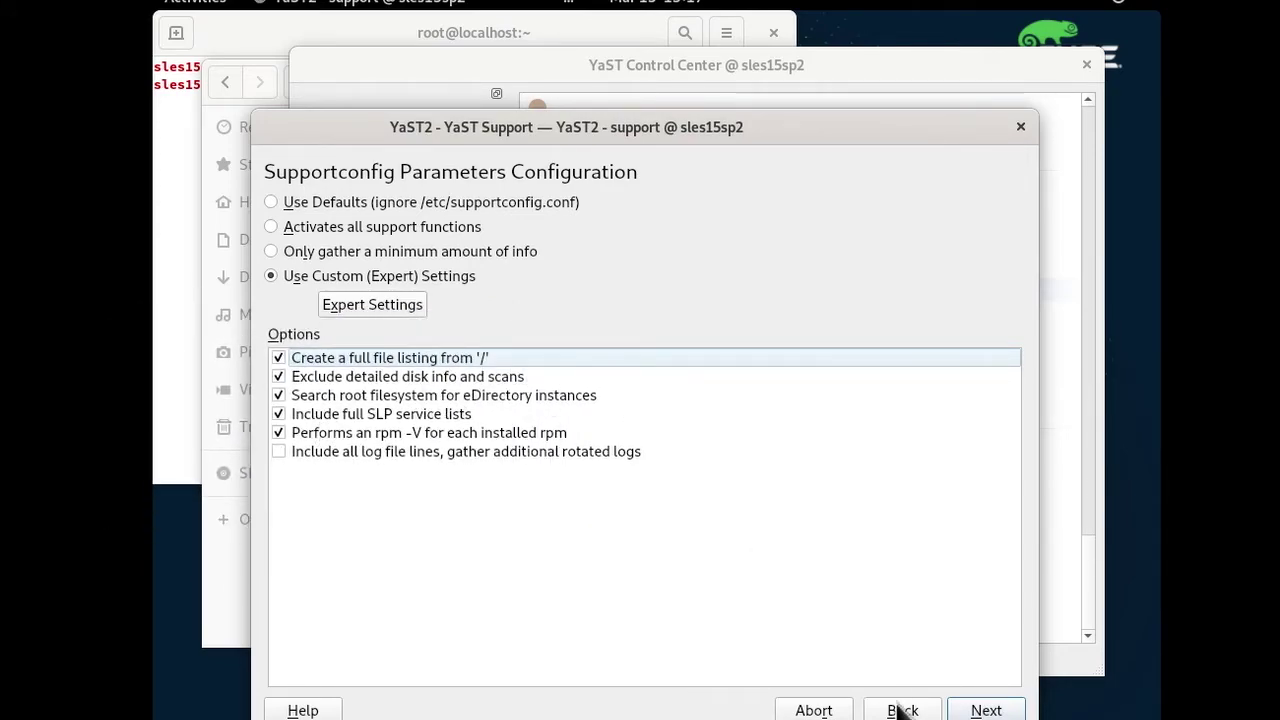
click(813, 709)
Add ntp1.i.islandcenter.jp as an NTP pool server, test that it responds, and save.
scroll(720, 380, up, 10)
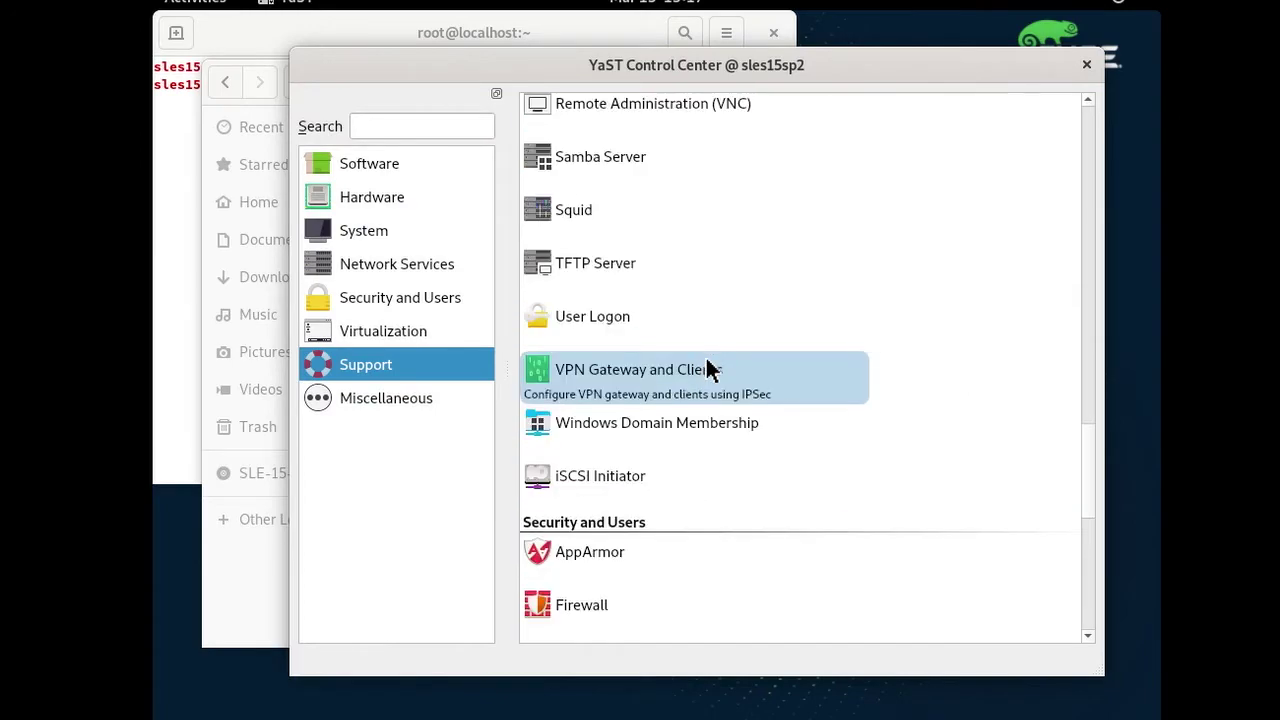
scroll(703, 366, up, 5)
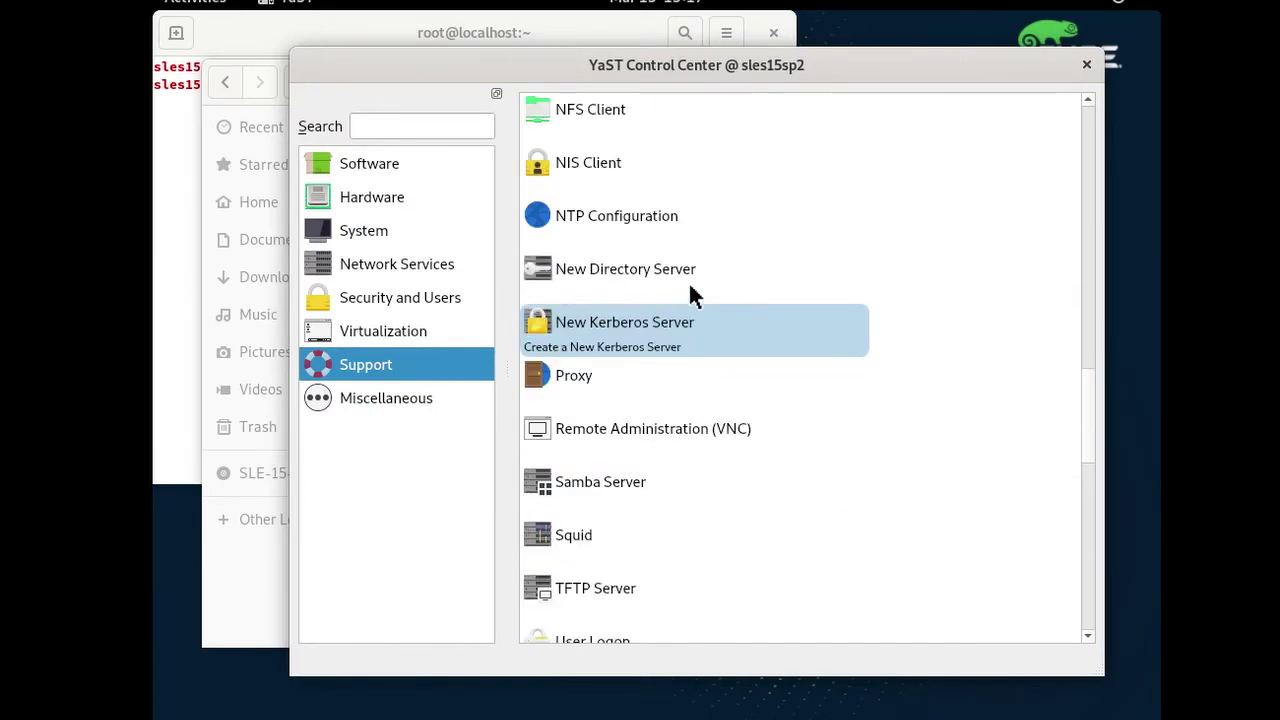
scroll(690, 300, up, 3)
click(636, 378)
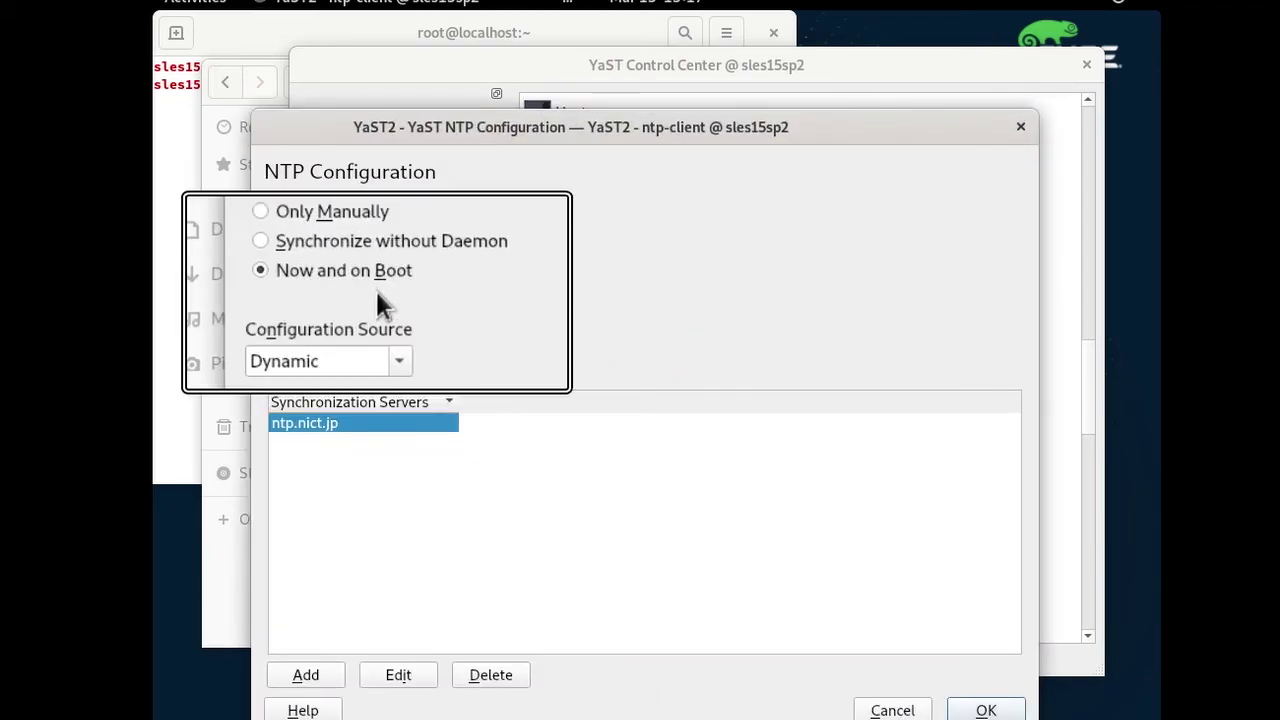
click(322, 680)
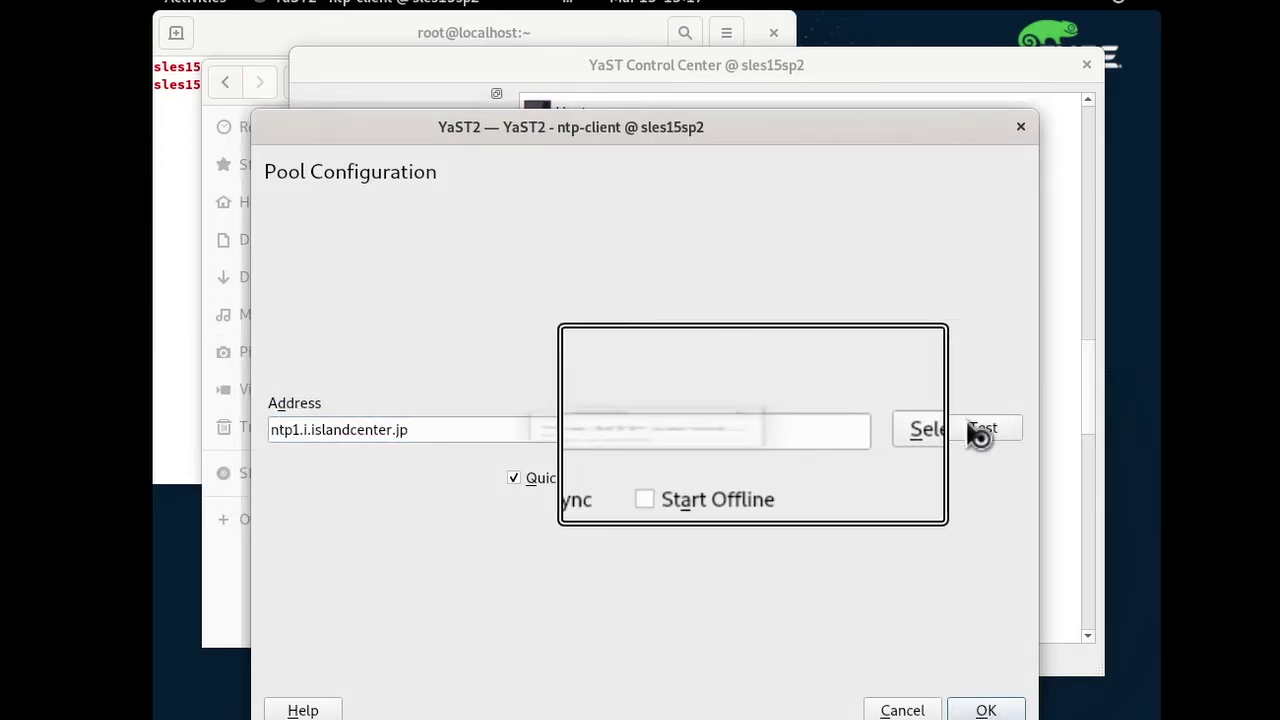
click(985, 428)
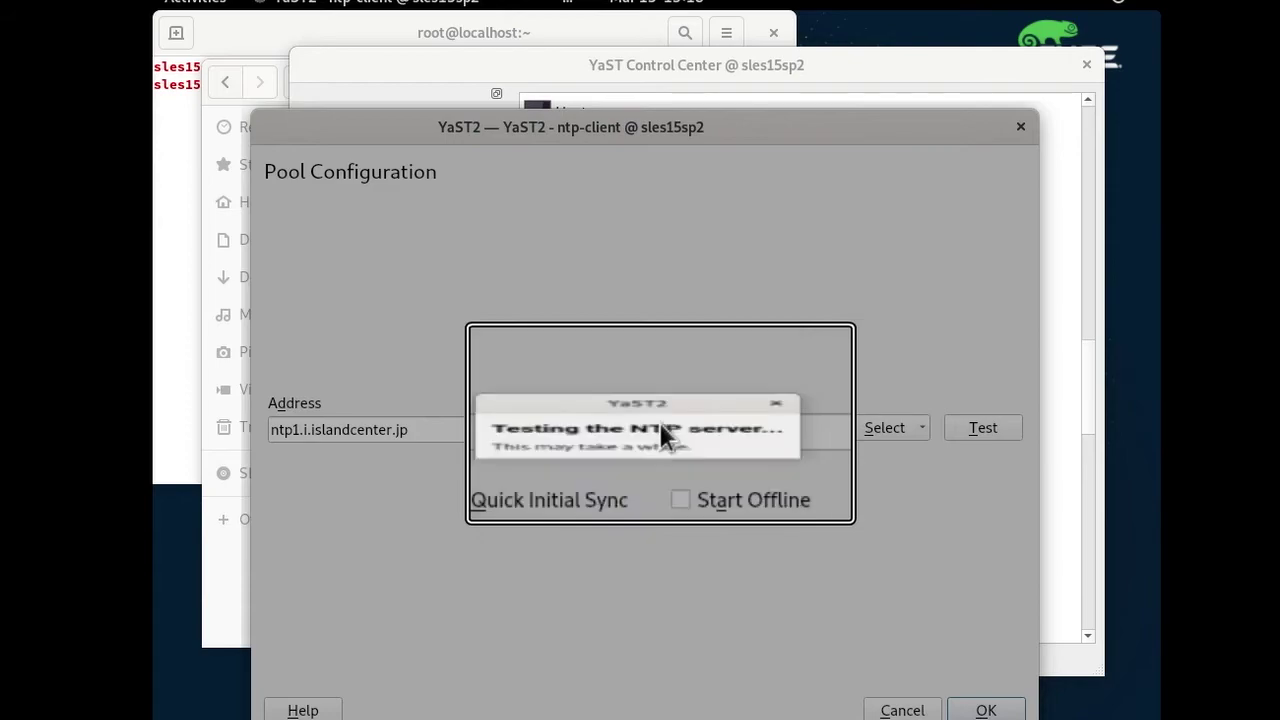
mouse_move(714, 390)
mouse_down()
mouse_move(694, 376)
mouse_move(709, 394)
mouse_up()
click(736, 467)
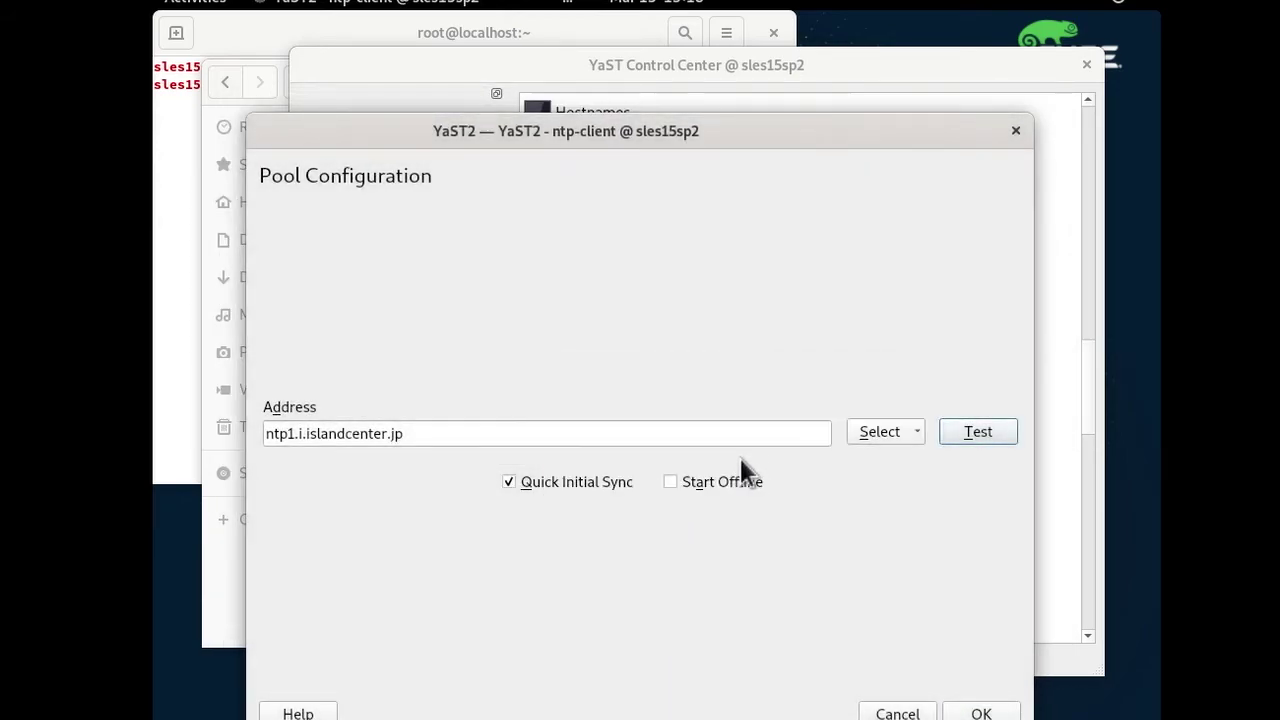
click(978, 711)
click(979, 712)
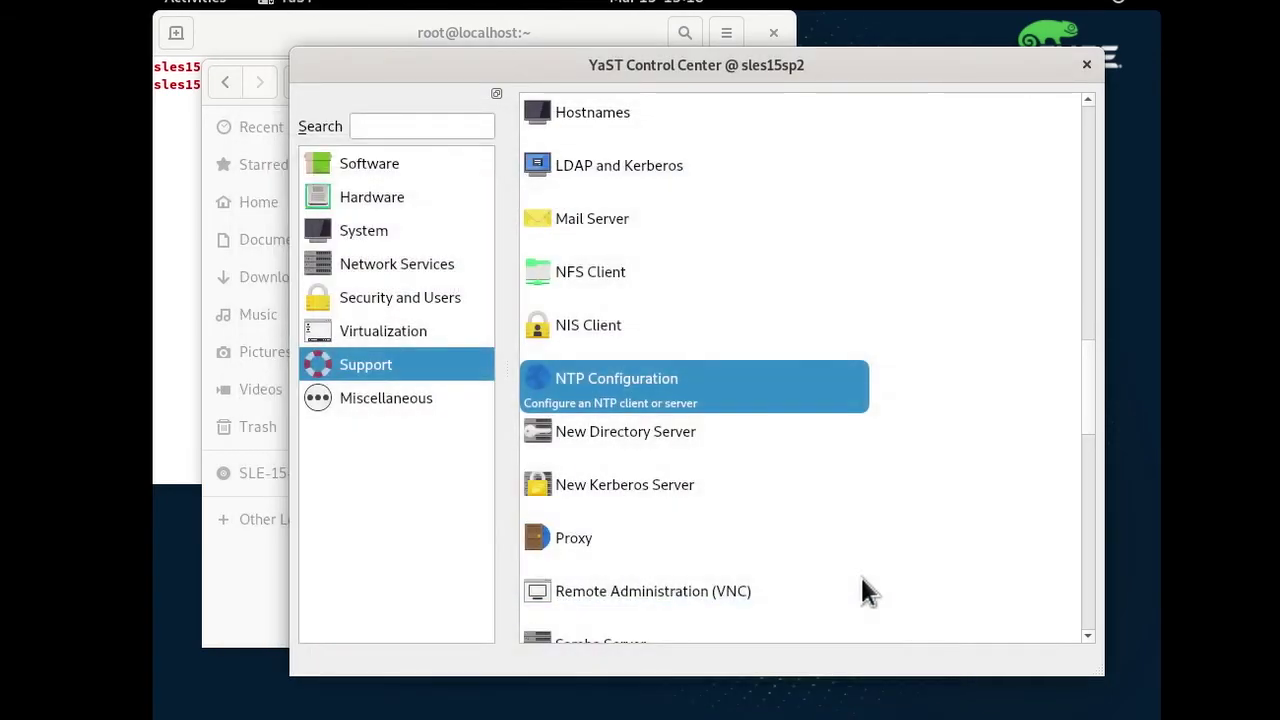
Browse /srv/www/htdocs in the file browser, close it, and return to the root terminal.
click(240, 585)
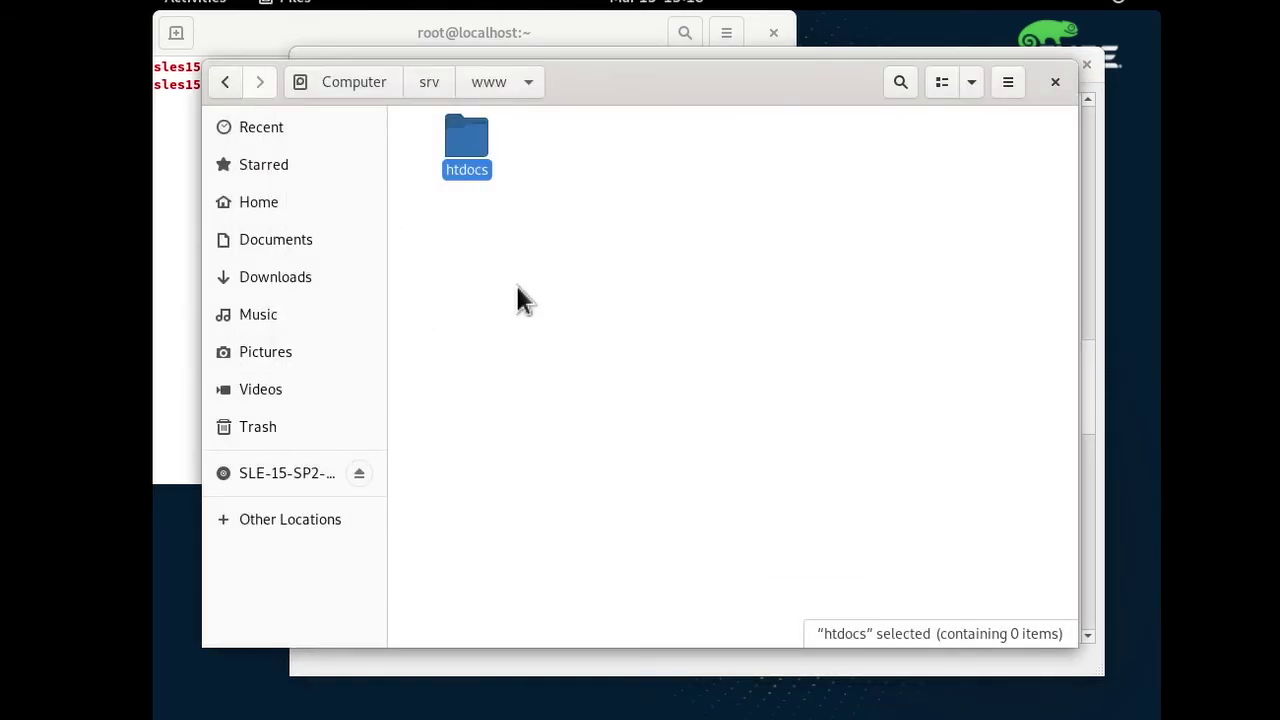
double_click(478, 163)
click(490, 82)
click(440, 82)
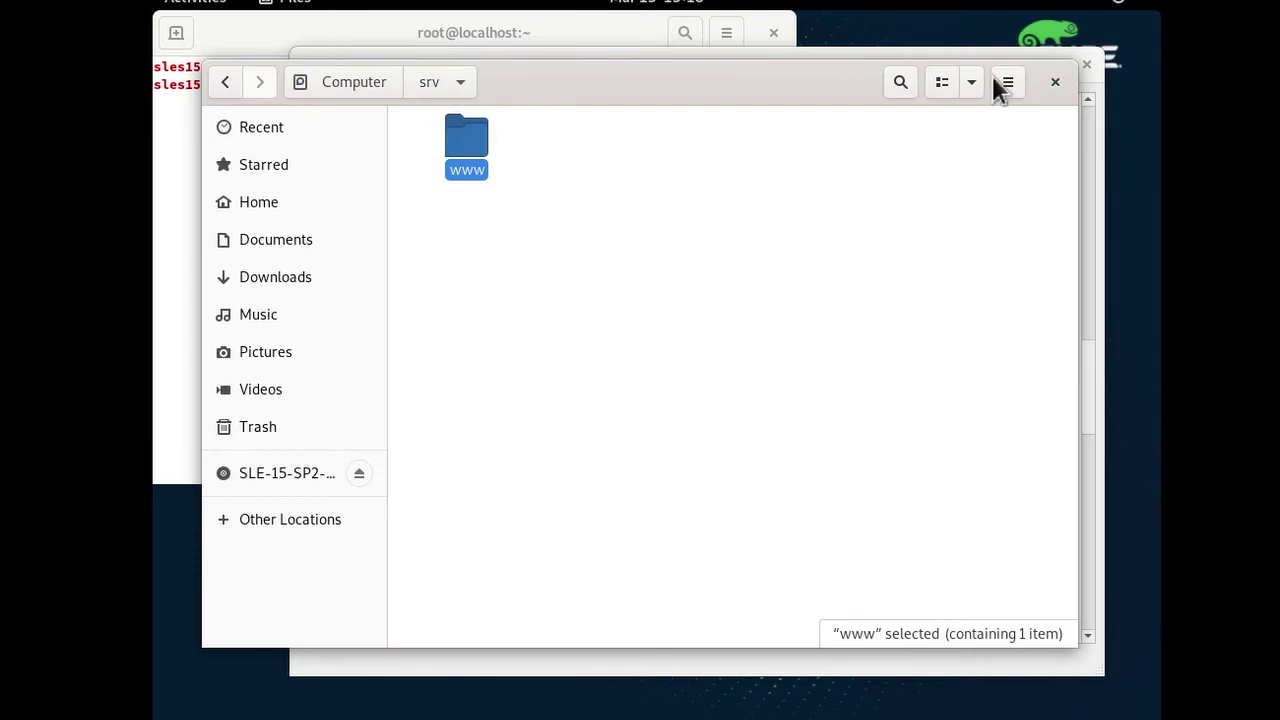
click(1055, 82)
click(278, 183)
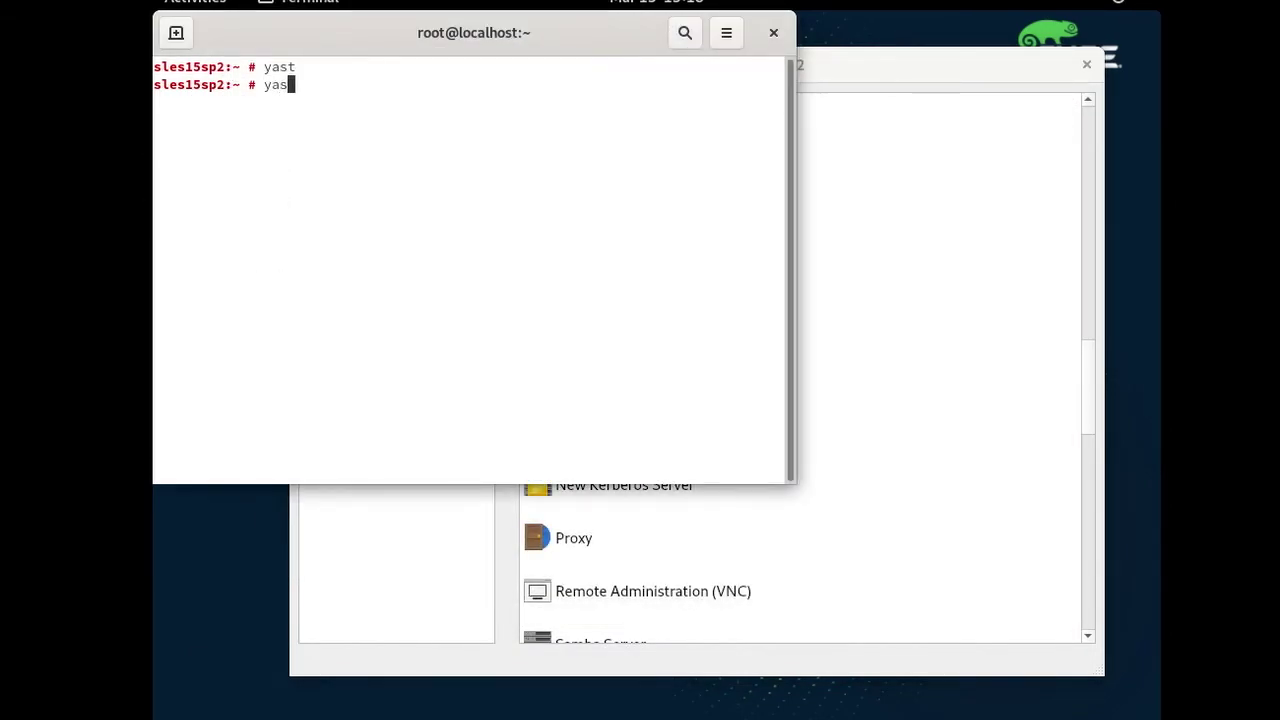
key(Tab)
key(Down)
key(Down)
key(Down)
key(Down)
key(Down)
key(Down)
key(Down)
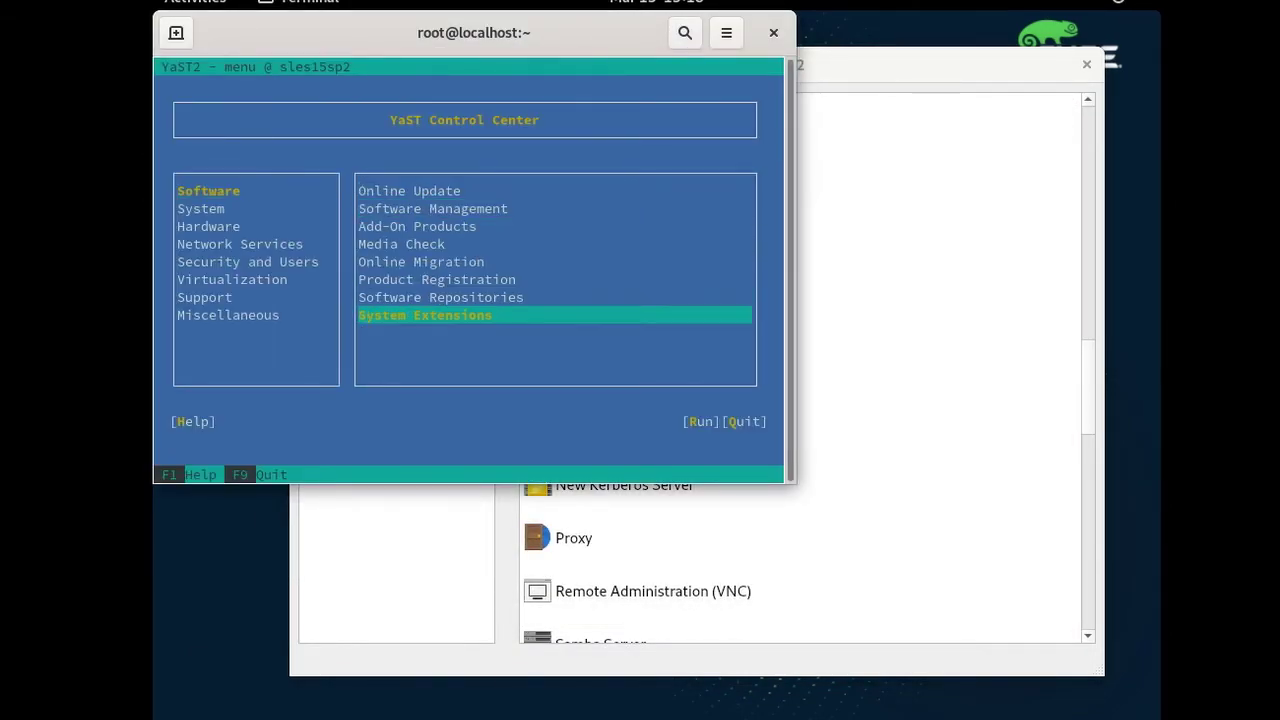
key(shift+Tab)
key(Down)
key(Down)
key(Down)
key(Down)
key(Down)
key(Down)
key(Tab)
key(Down)
key(shift+Tab)
key(Up)
key(Up)
key(Up)
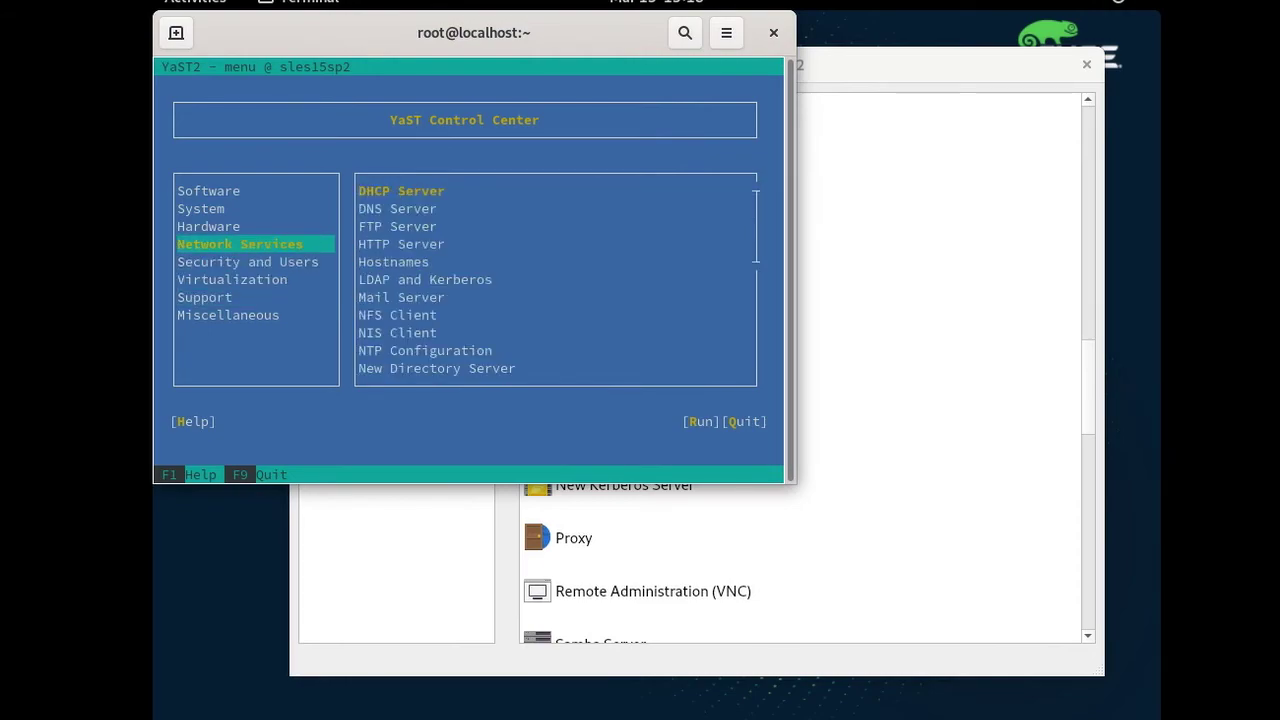
key(Tab)
key(Down)
key(Down)
key(Down)
key(Return)
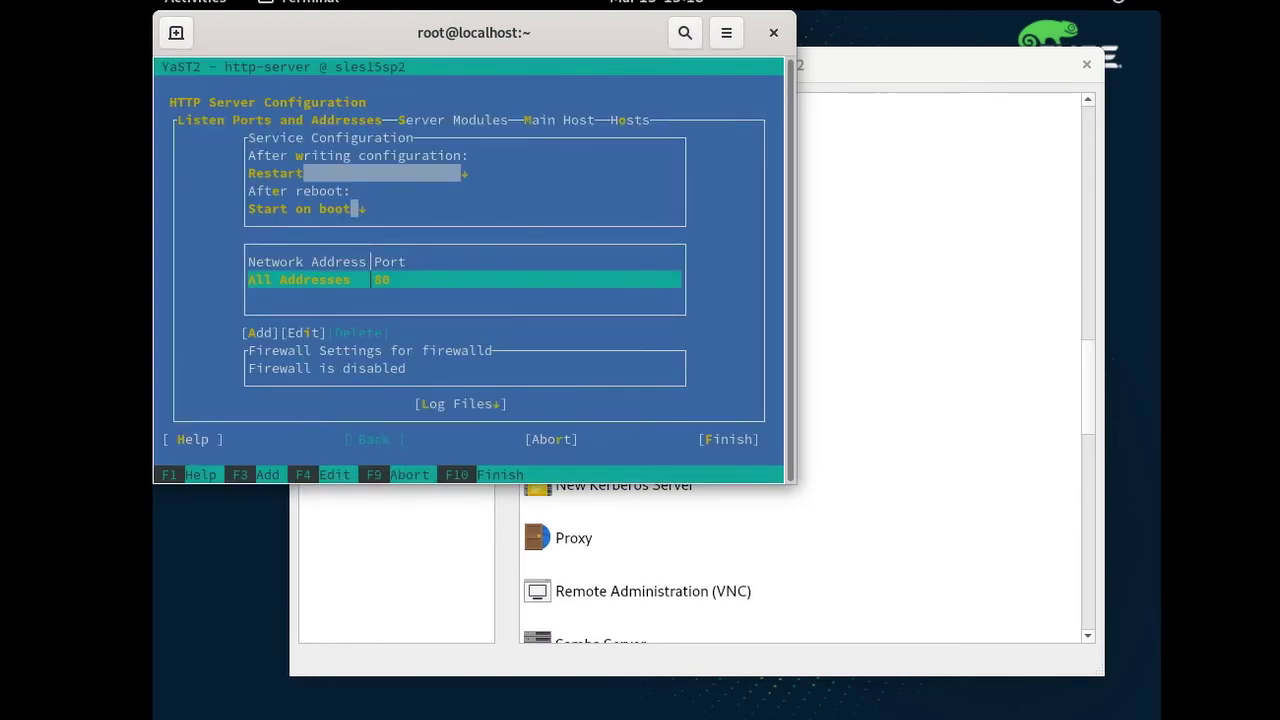
key(Tab)
key(Tab)
key(Tab)
key(Right)
key(Down)
key(d)
key(Down)
key(Down)
key(Down)
key(Down)
key(Down)
key(Down)
key(Down)
key(Down)
key(Down)
key(Down)
key(Down)
key(Down)
key(Up)
key(Up)
key(Up)
key(Up)
key(Up)
key(Up)
key(Up)
key(Up)
key(Up)
key(Up)
key(Up)
key(Up)
key(Up)
key(Up)
key(Up)
key(Up)
key(Up)
key(Up)
key(Up)
key(Up)
key(Tab)
key(Tab)
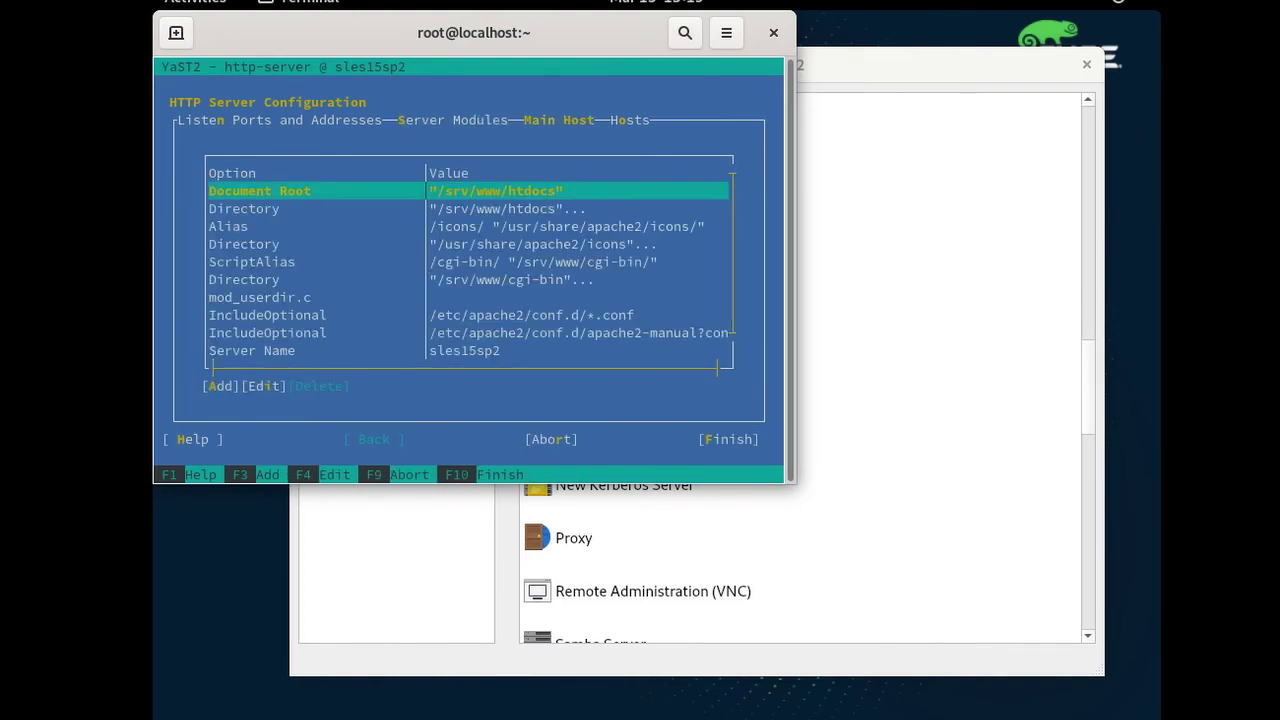
key(Down)
key(Tab)
key(Tab)
key(Return)
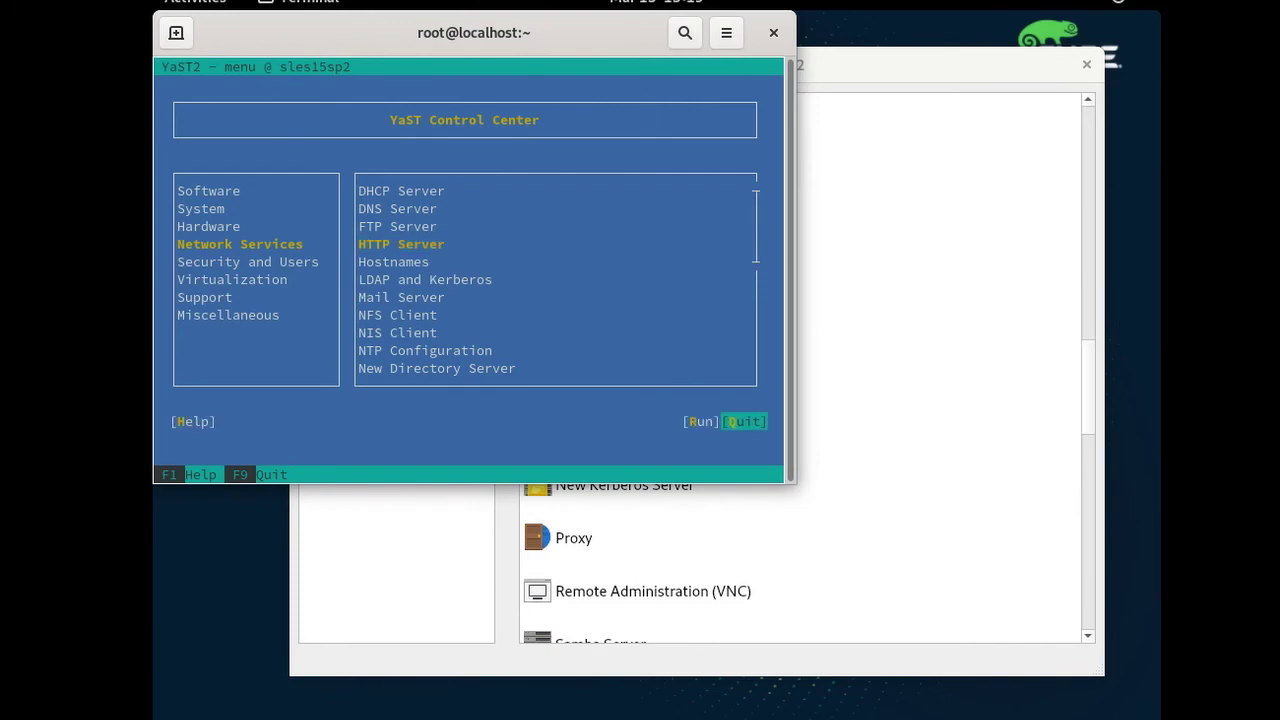
key(Return)
Confirm the NTP server list shows ntp.nict.jp and ntp1.i.islandcenter.jp, then close YaST.
click(840, 380)
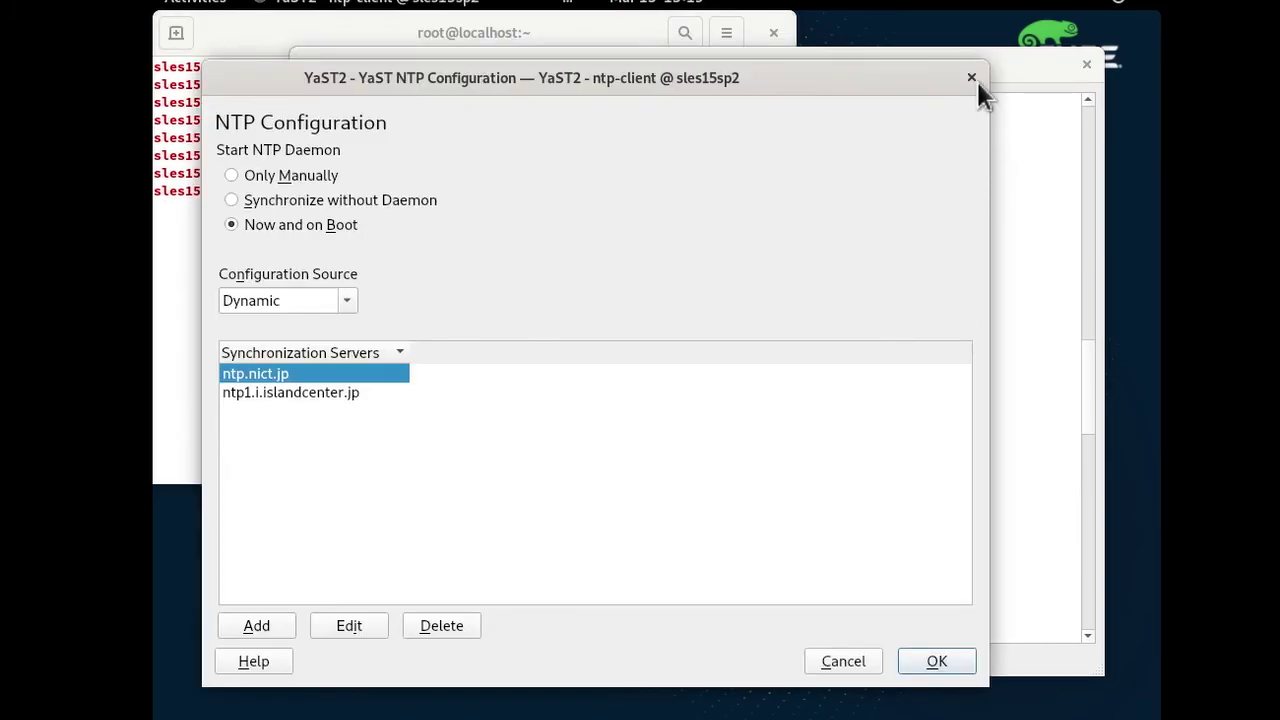
click(975, 77)
click(1086, 65)
Close the terminal and show all installed applications from the Activities overview.
click(773, 33)
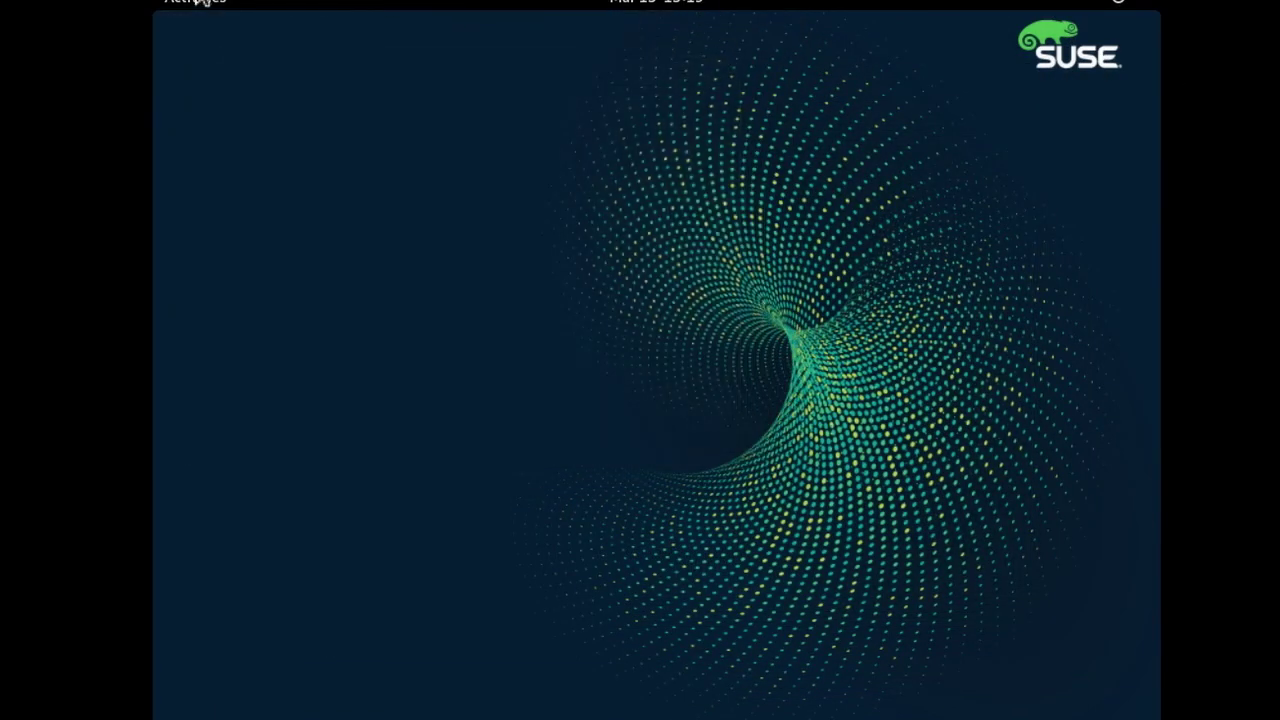
key(super)
click(222, 612)
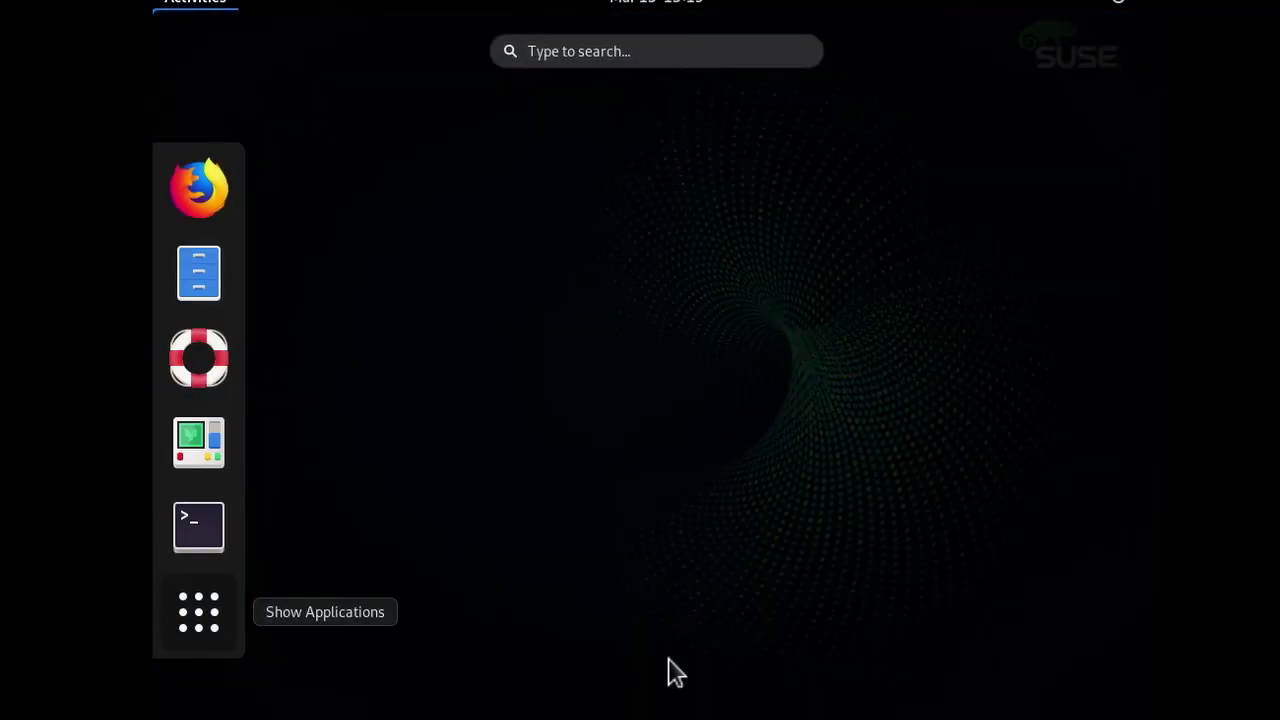